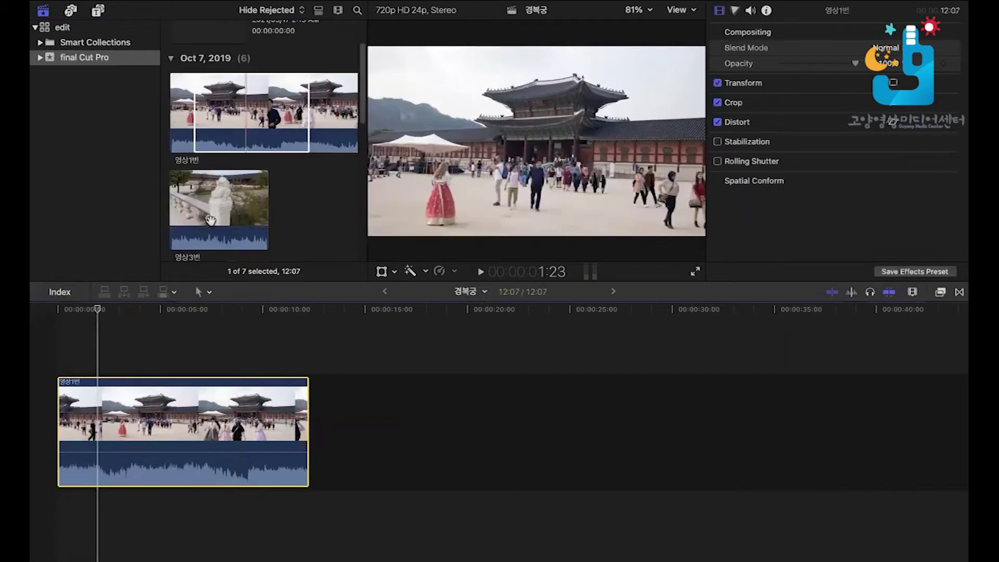
Append a middle range of 영상3번 (6:11) and a middle range of 영상4번 (4:15) to the end of the timeline
click(230, 206)
drag(241, 208, 249, 208)
key(e)
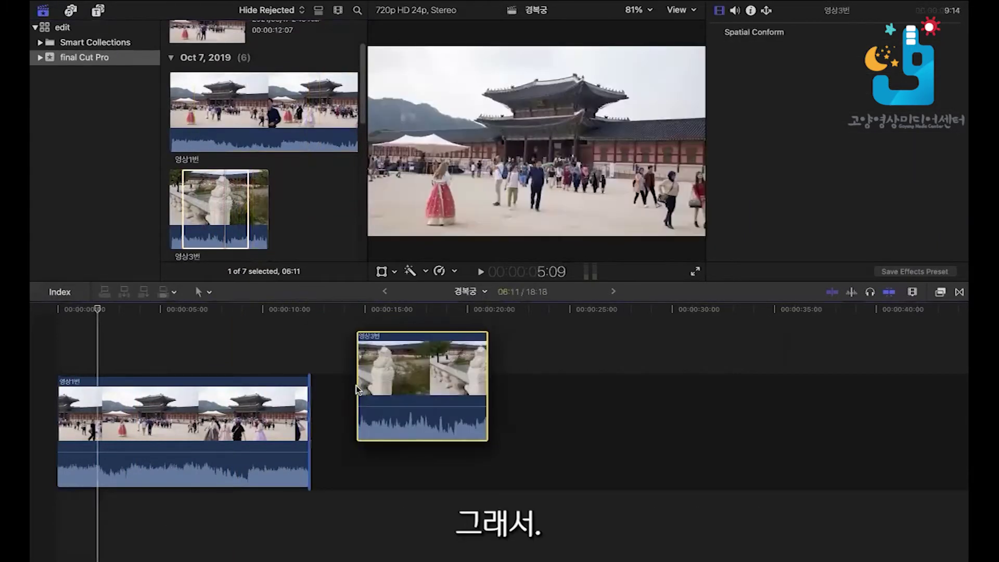
scroll(282, 176, down, 3)
drag(192, 187, 468, 391)
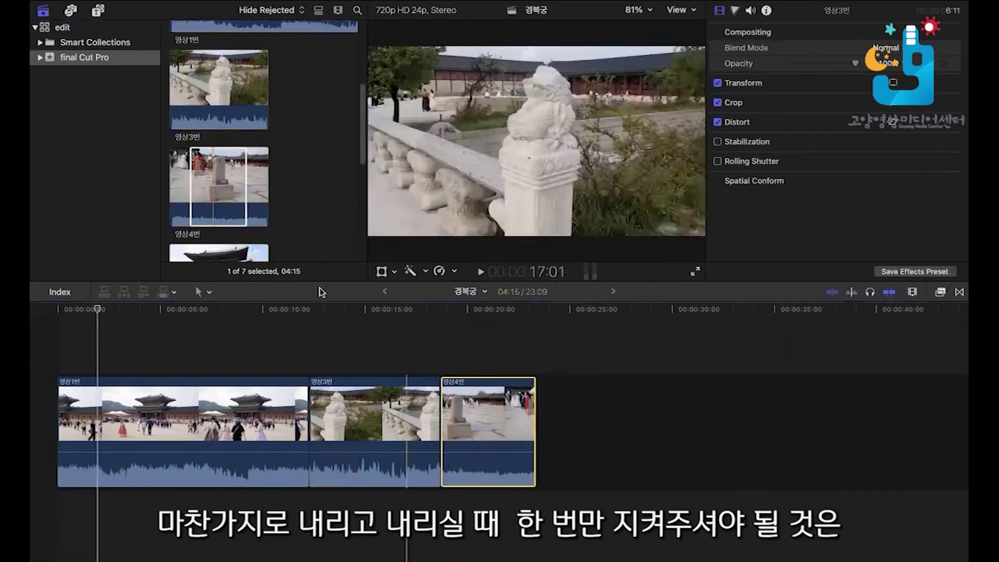
Select an 8:10 range of 영상5번, leaving margins at both ends of the clip, and append it to the timeline
scroll(224, 215, down, 1)
scroll(224, 215, down, 3)
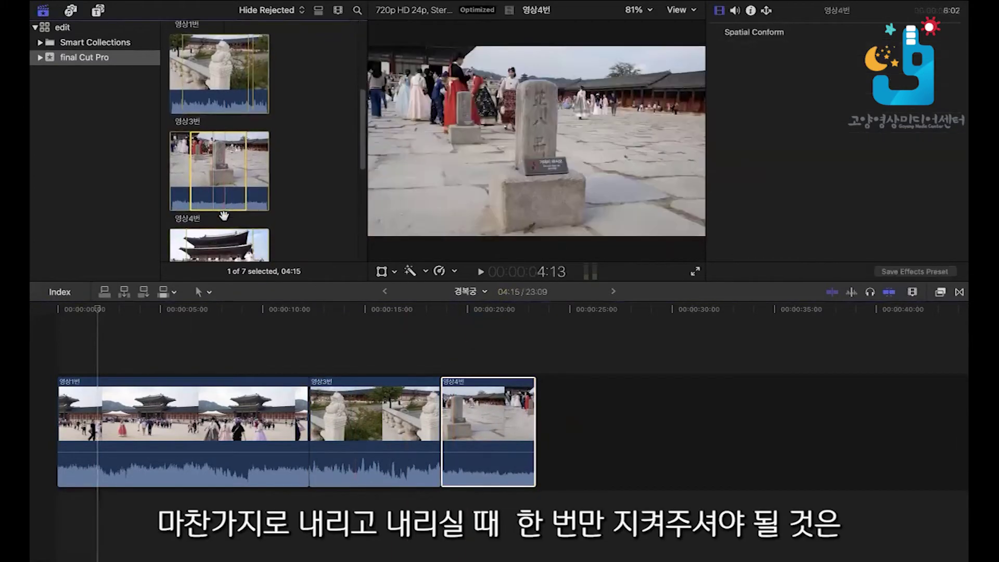
click(223, 214)
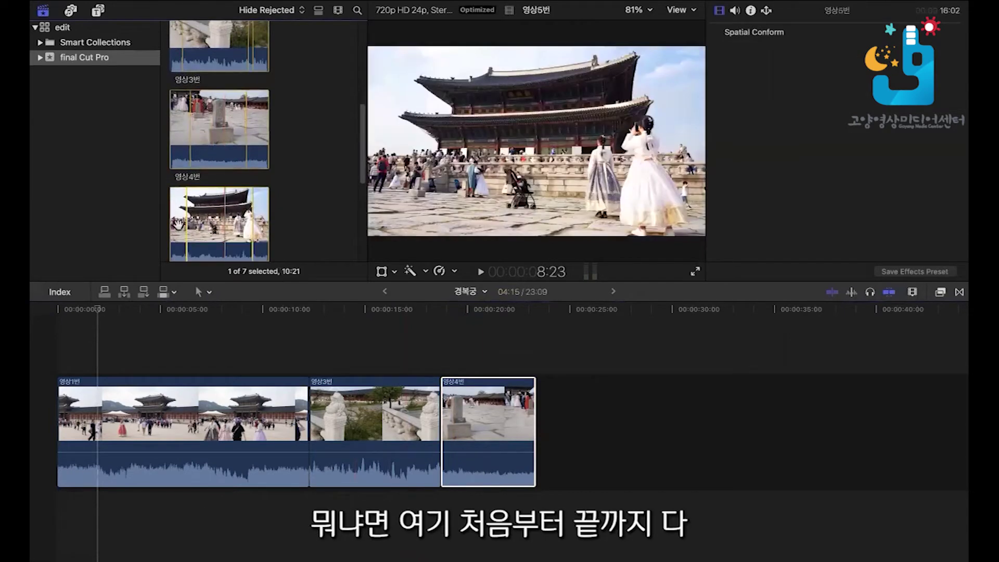
drag(179, 222, 166, 215)
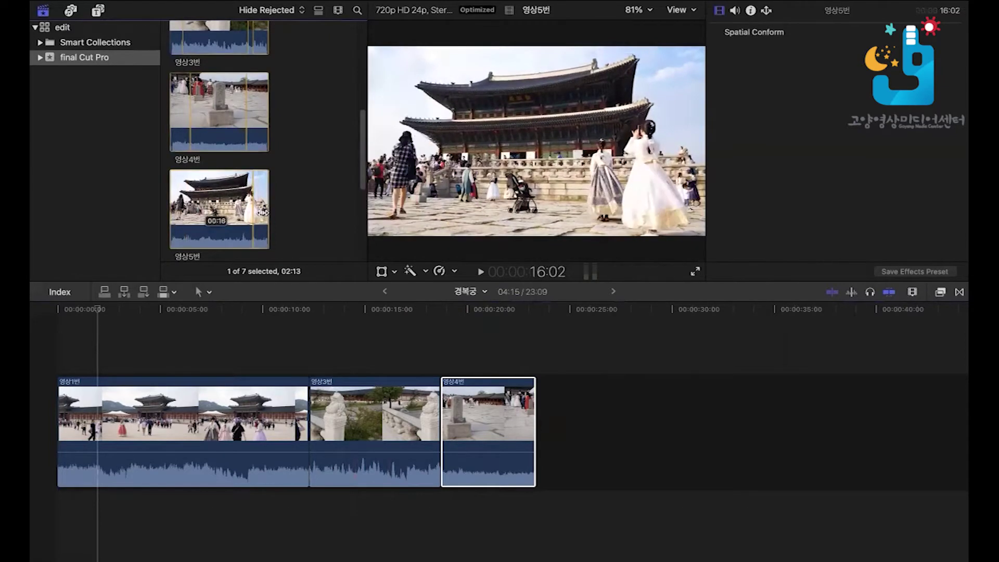
click(242, 213)
drag(242, 212, 192, 212)
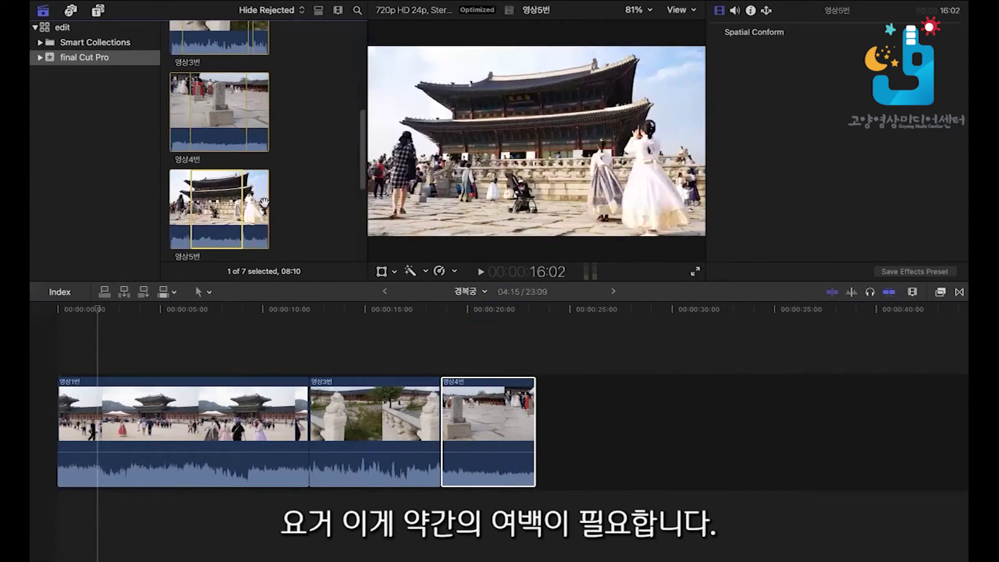
drag(244, 206, 250, 205)
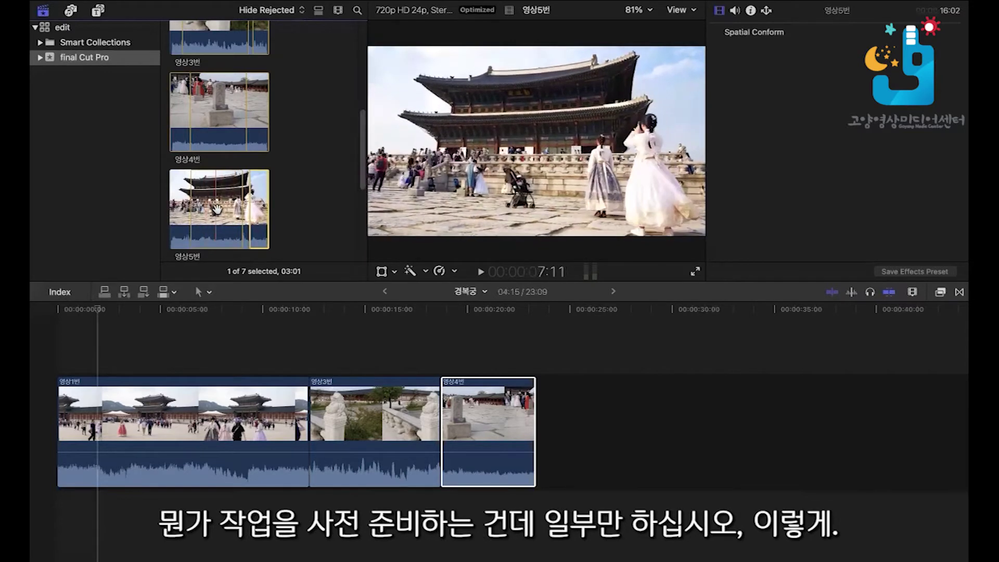
drag(190, 208, 242, 208)
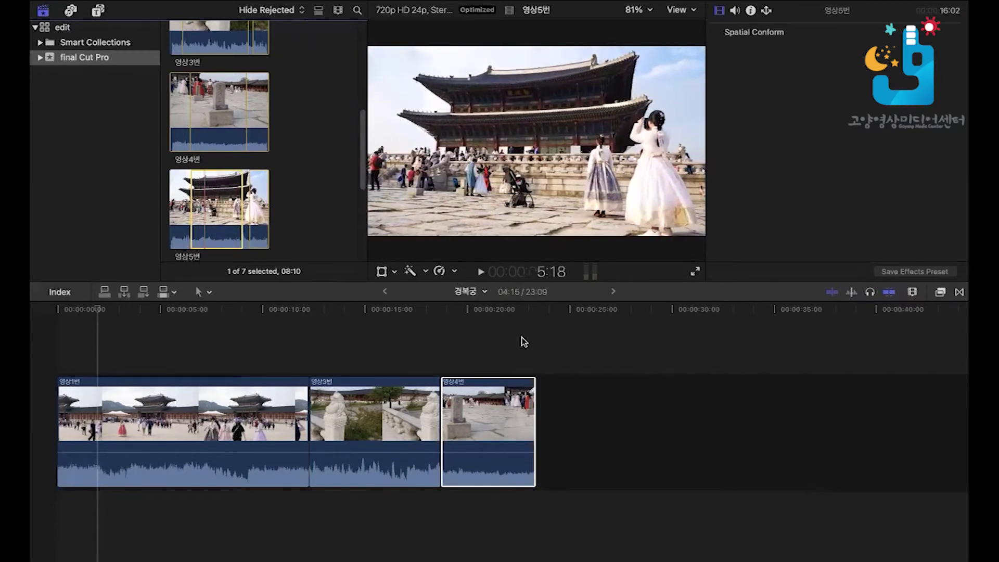
key(e)
scroll(200, 203, down, 3)
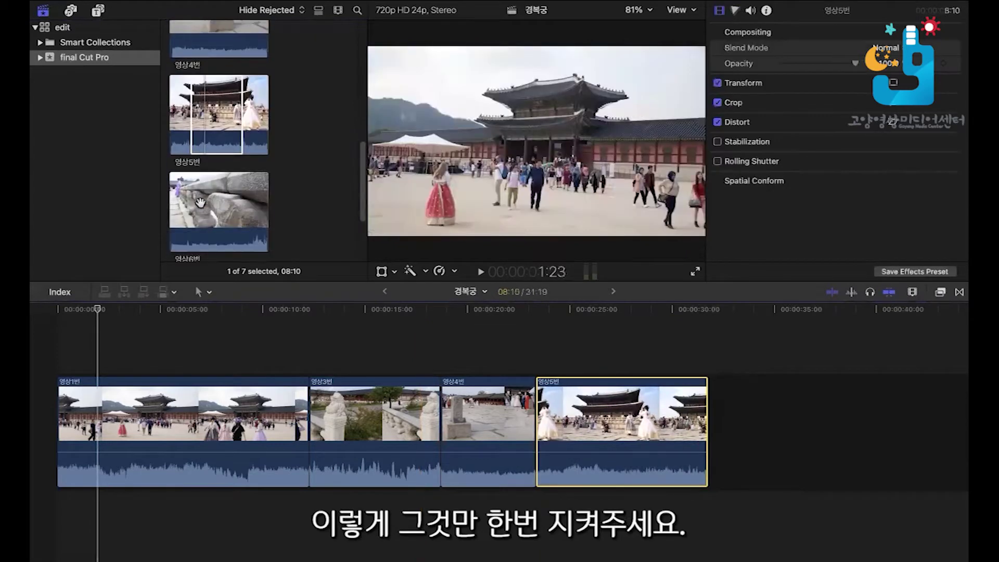
Append a 6:21 range of 영상6번 to the timeline and insert a 4:20 range of 영상15번 before the first clip
click(200, 203)
drag(212, 207, 744, 400)
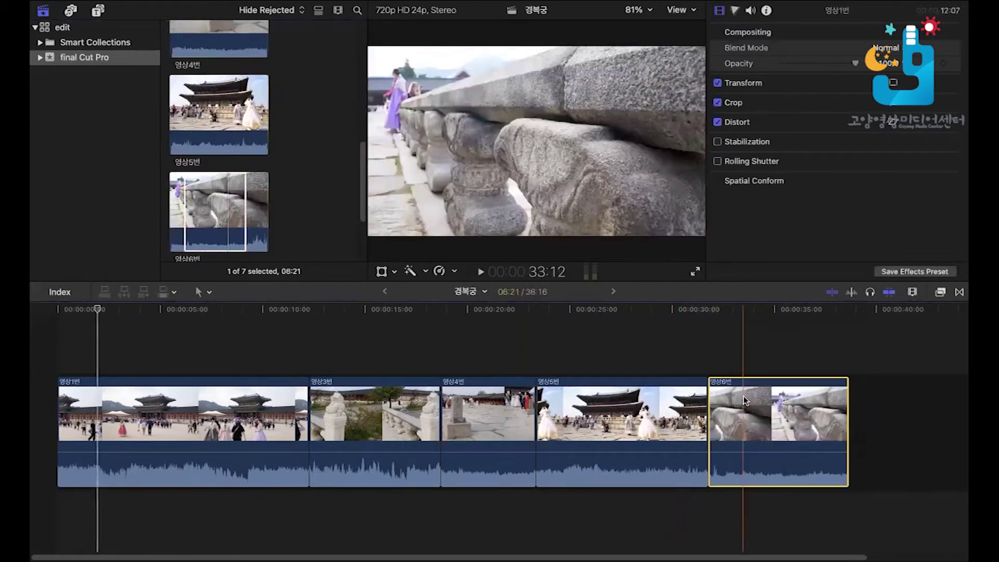
scroll(230, 203, down, 3)
drag(230, 203, 61, 404)
scroll(260, 210, down, 1)
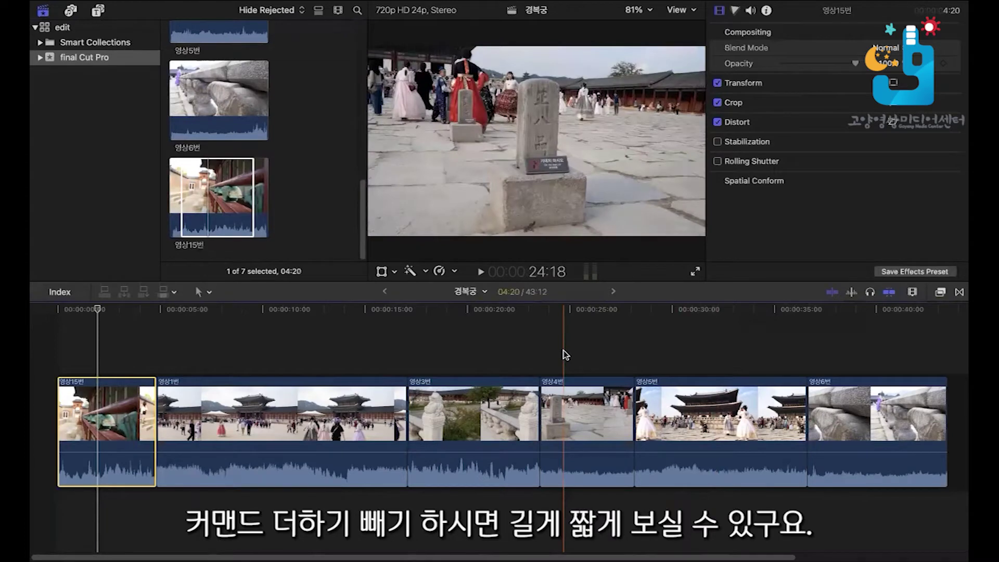
Zoom the timeline in and out, and fit the entire 경복궁 project in view
key(super+equal)
key(super+equal)
key(super+minus)
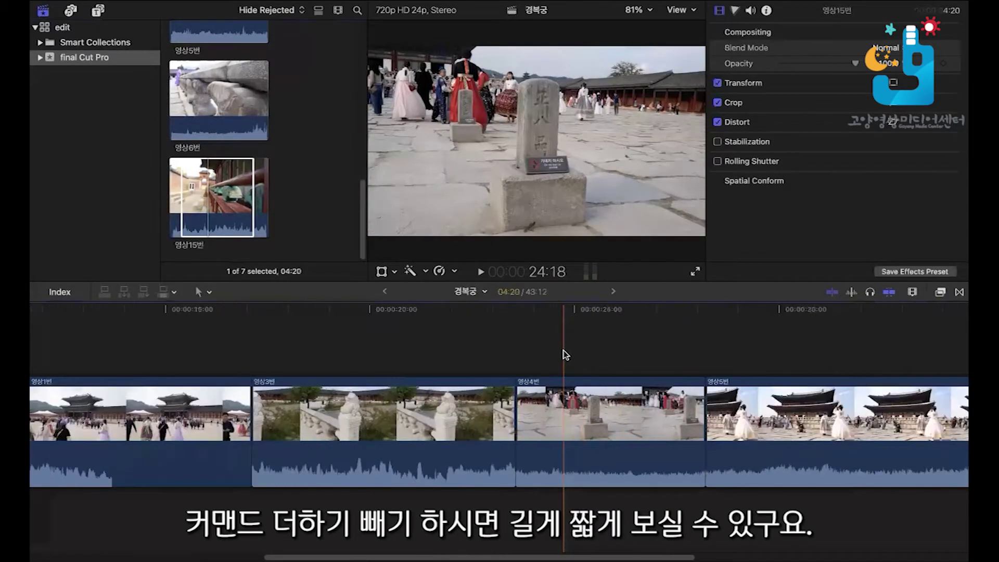
key(super+minus)
key(super+minus)
scroll(563, 351, right, 5)
key(super+equal)
key(super+minus)
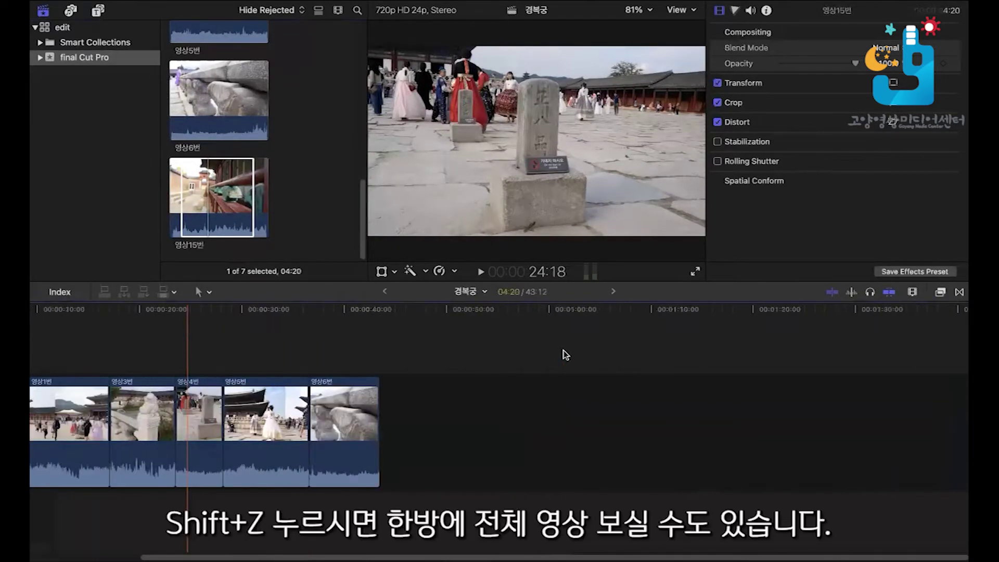
key(shift+z)
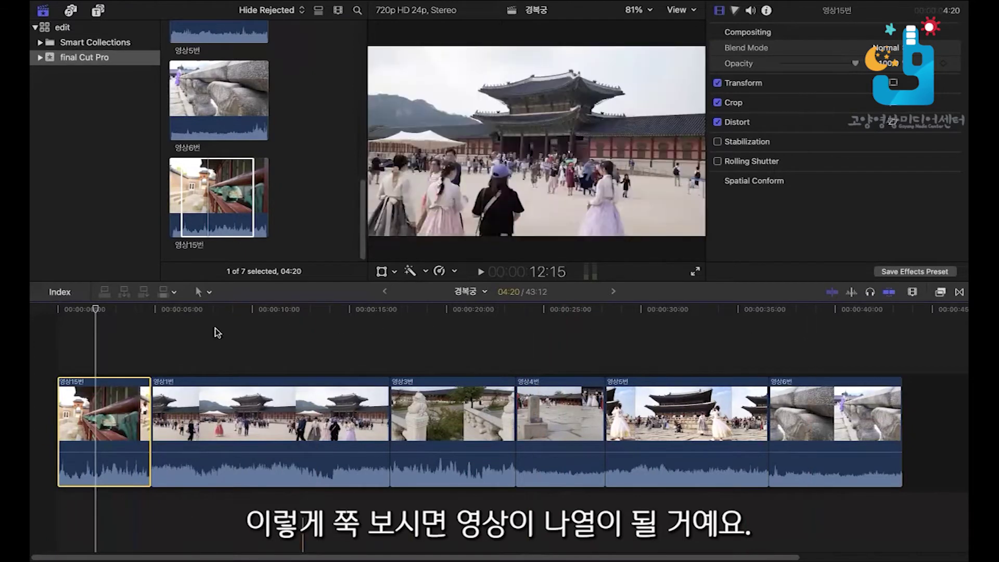
Play the sequence from the first clip into 영상3번 to review the cuts between clips
click(106, 333)
key(space)
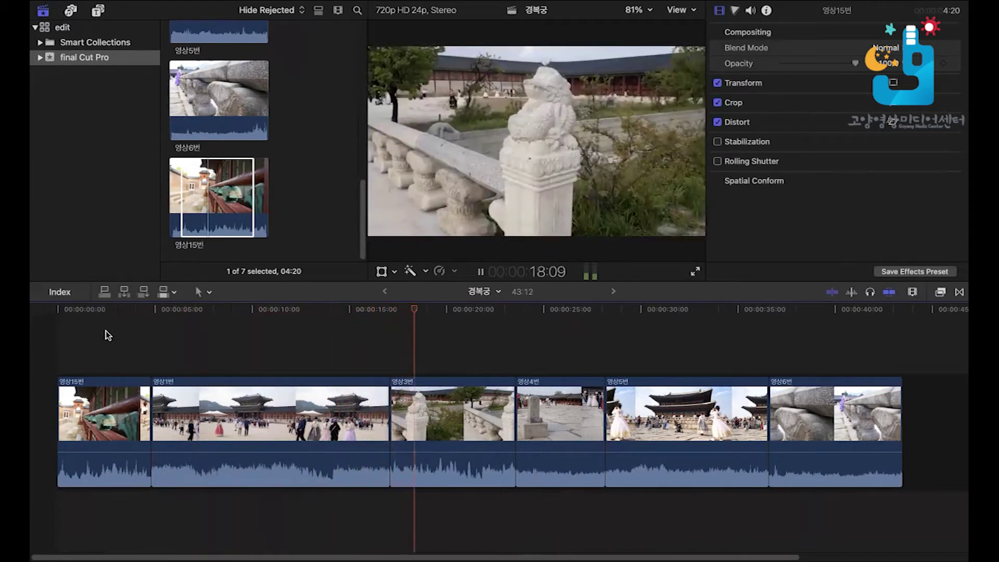
key(space)
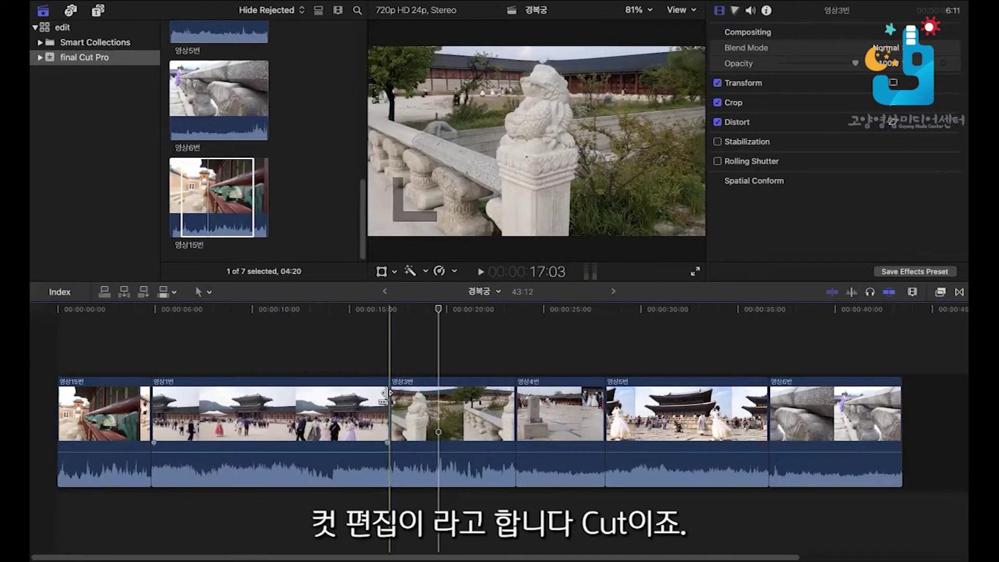
Trim about 4 seconds off the end of 영상1번 and place the playhead near the start of 영상3번
drag(385, 391, 313, 399)
click(333, 370)
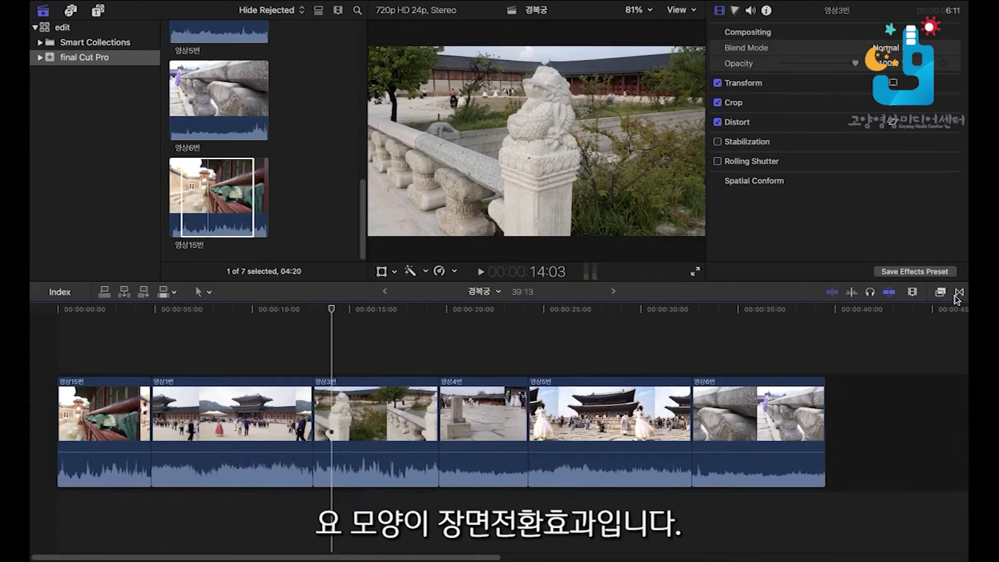
Examine the installed transitions, the 360° titles and the installed effects, and return to the source clips
click(956, 295)
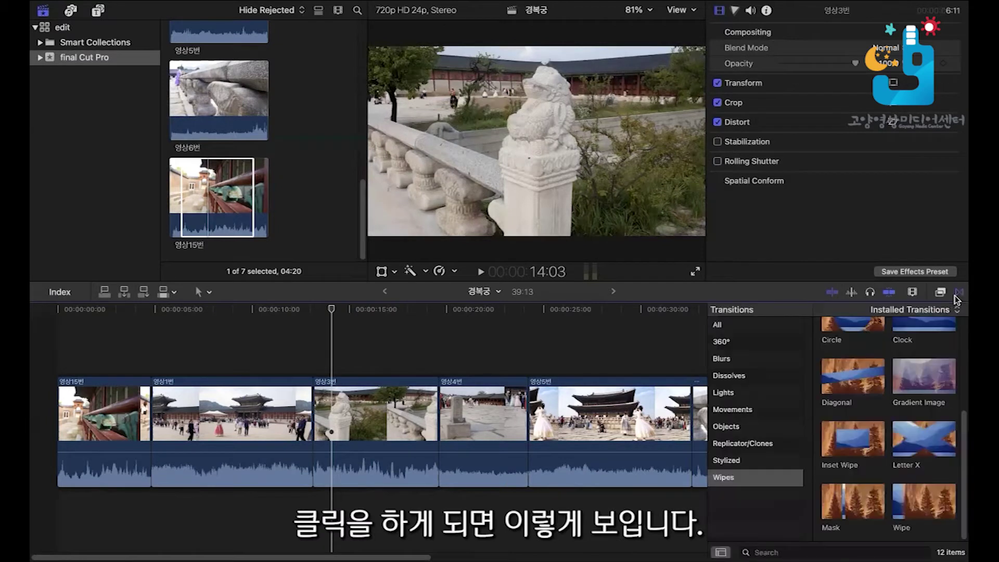
scroll(832, 468, up, 2)
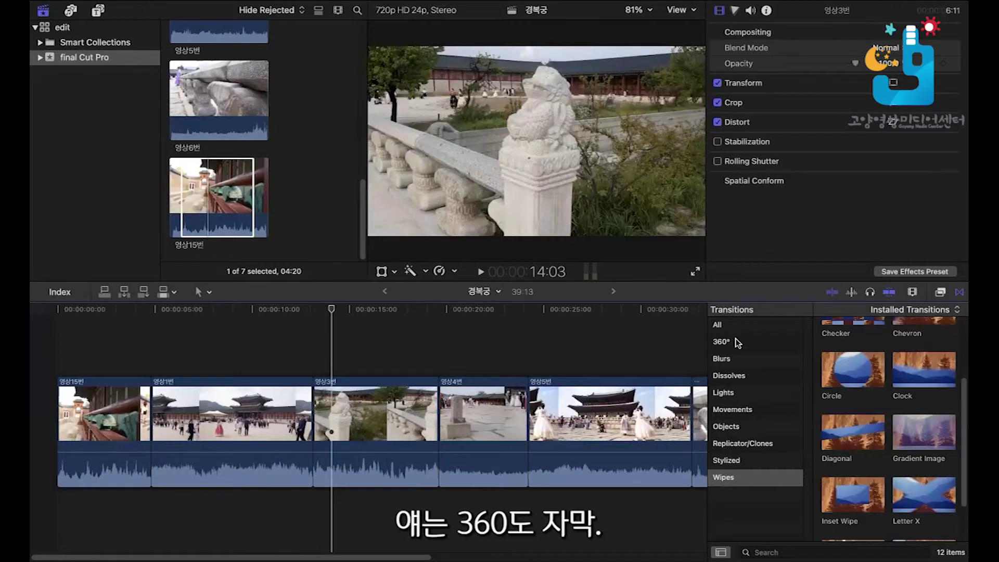
click(99, 11)
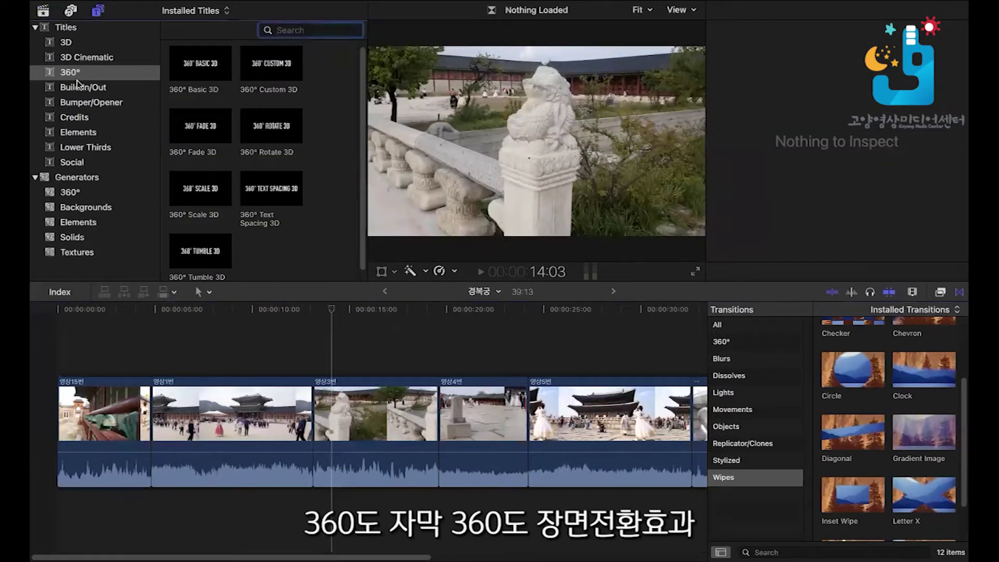
click(613, 344)
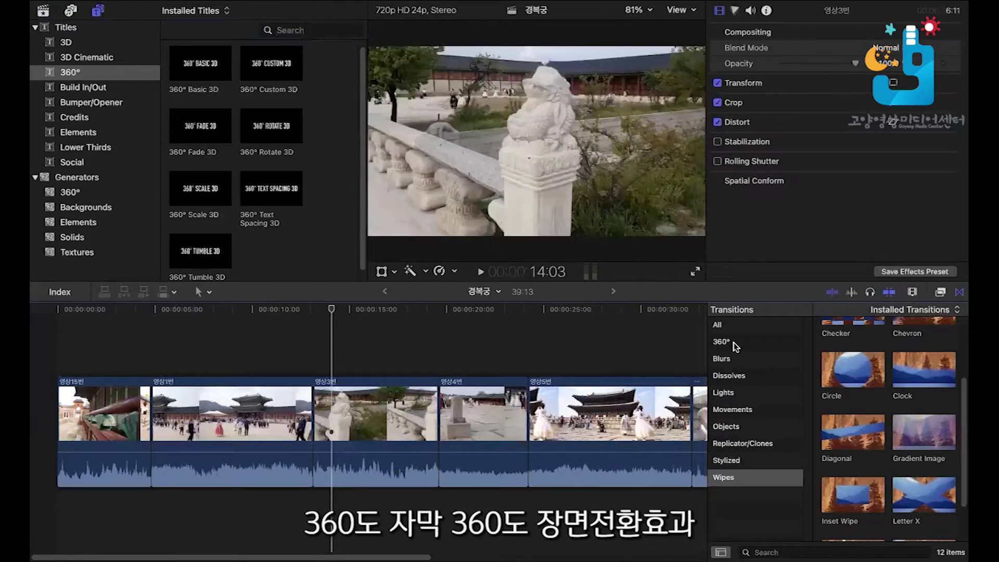
click(939, 292)
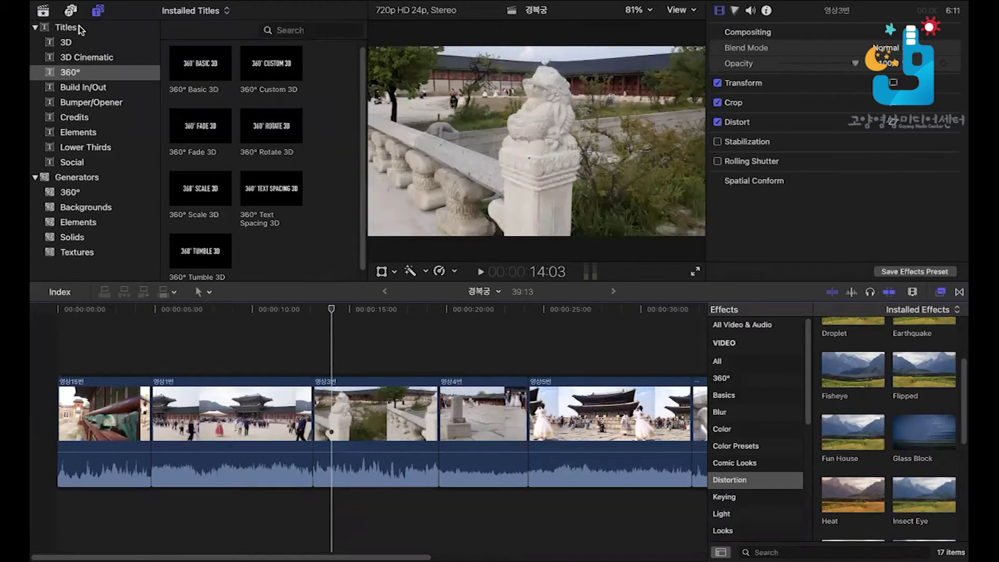
click(43, 13)
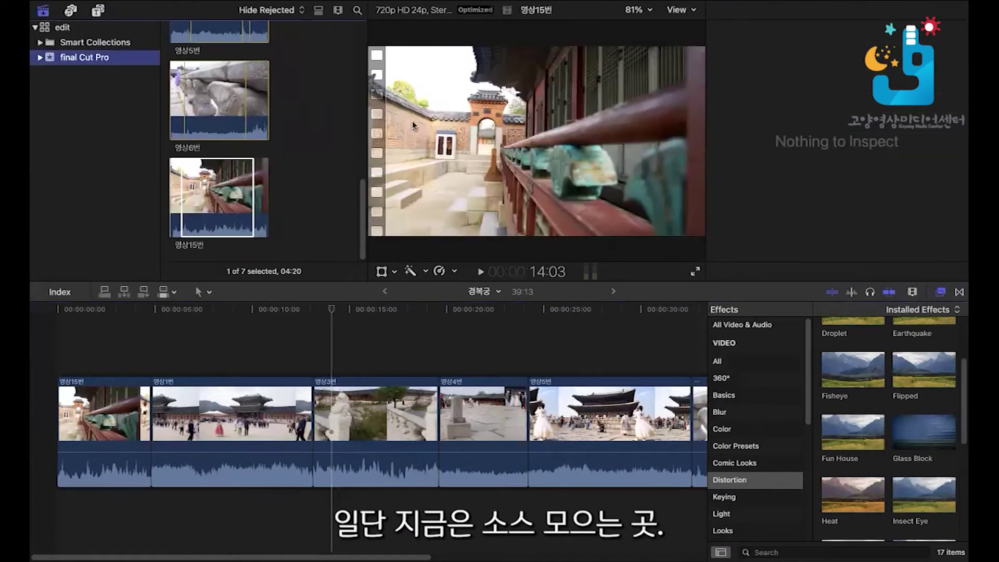
Apply the Gaussian blur transition between 영상3번 and 영상4번 and play across the cut
click(959, 292)
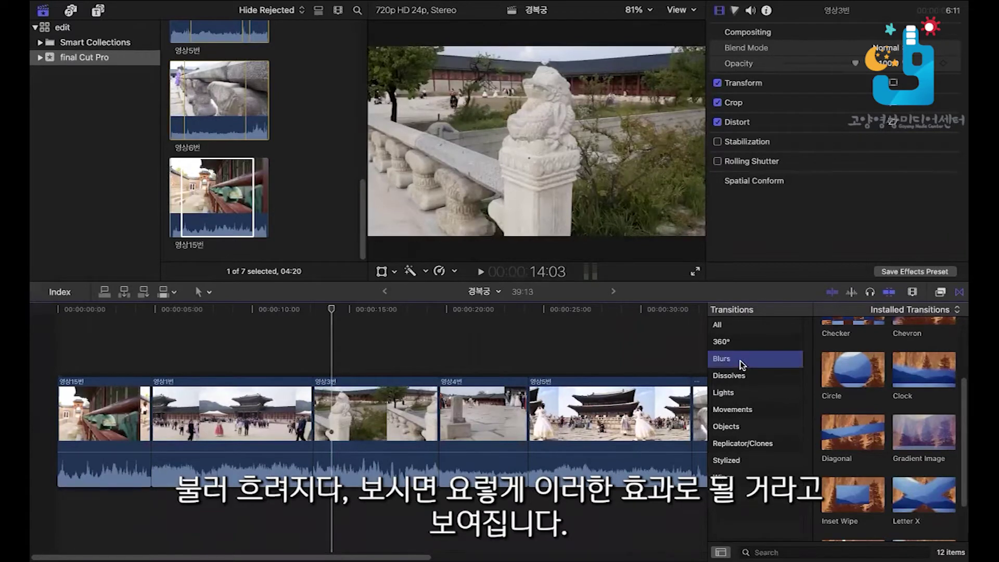
click(740, 360)
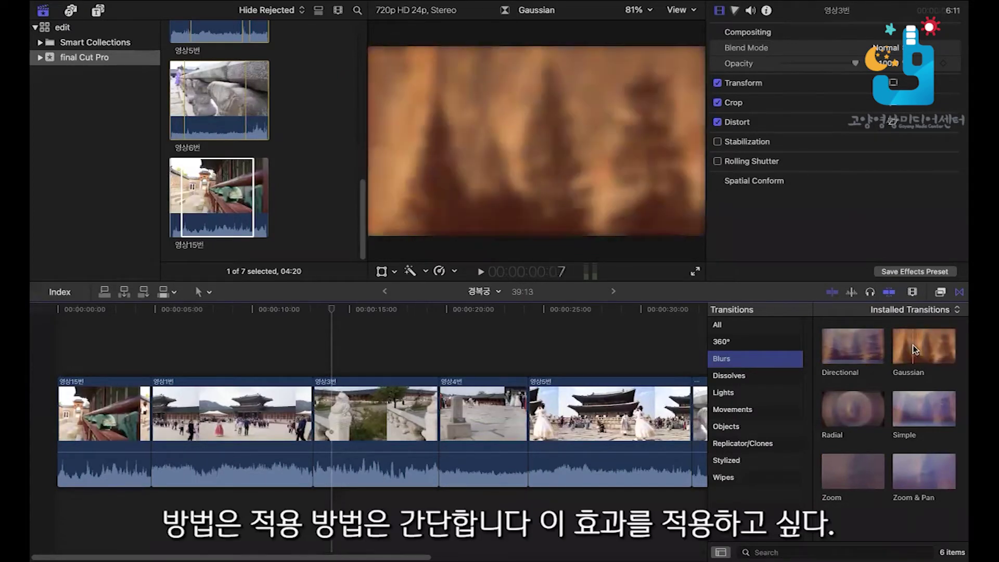
drag(912, 345, 460, 387)
click(410, 309)
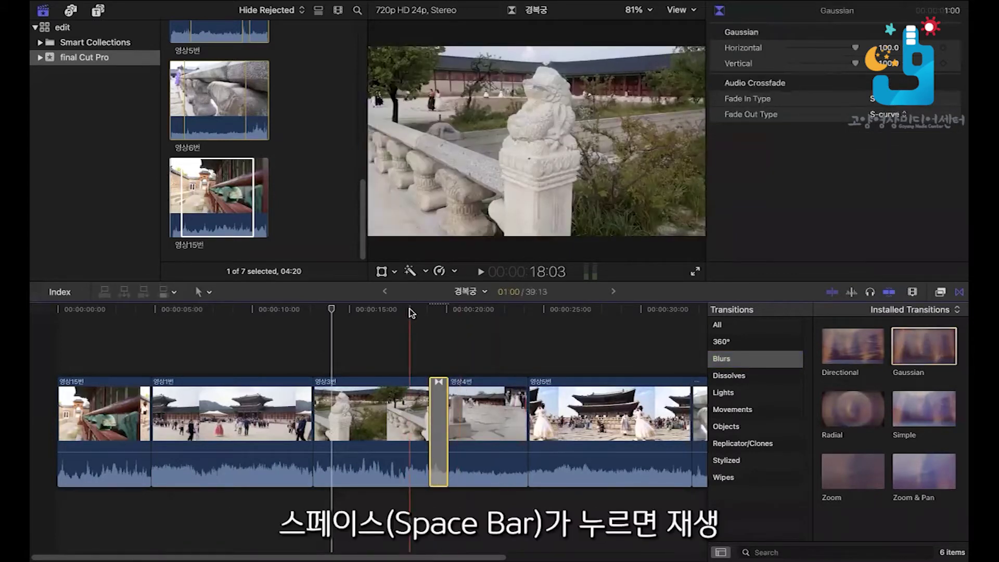
key(space)
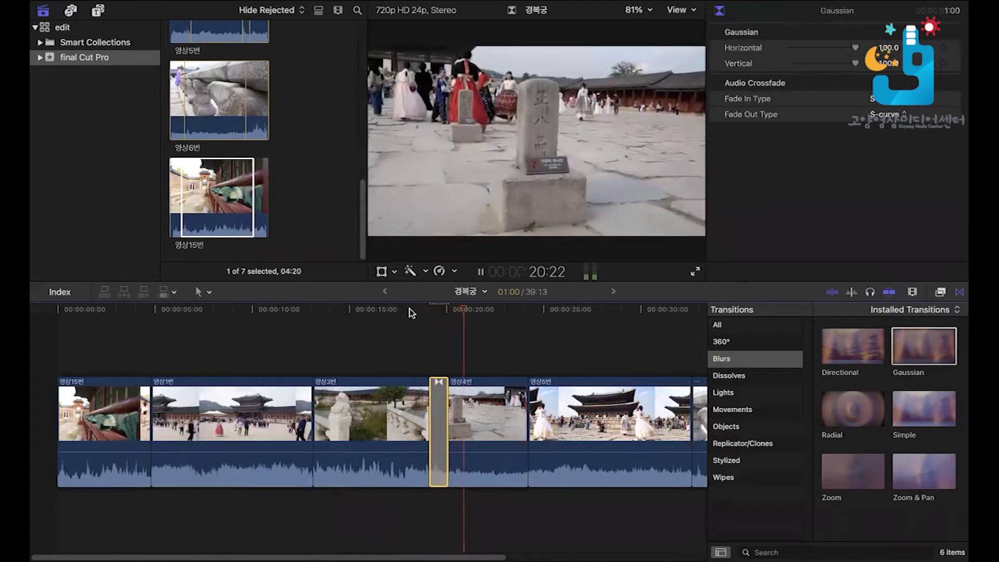
key(space)
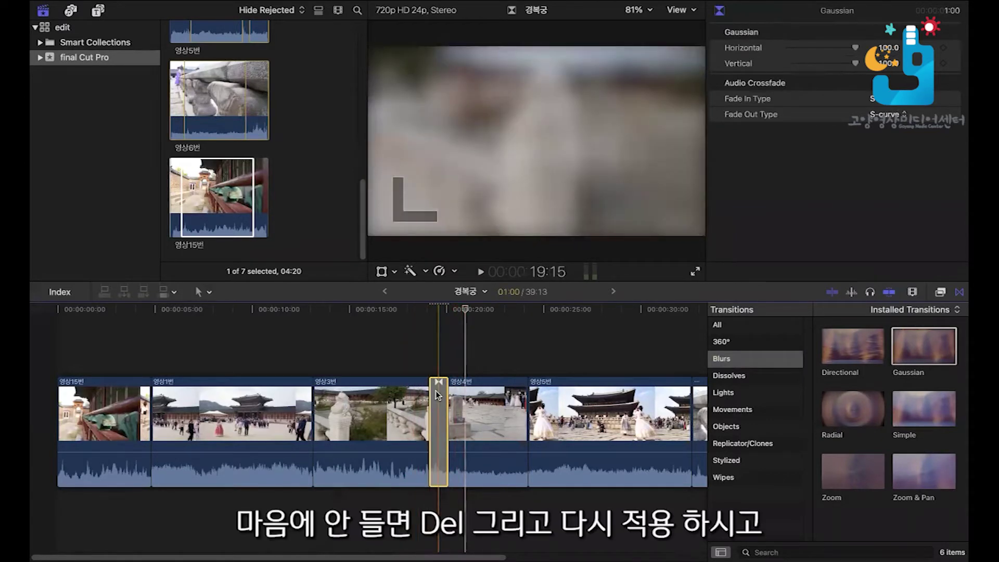
Delete the Gaussian transition, reapply it between 영상3번 and 영상4번, and lengthen it to 1:17
key(Delete)
drag(949, 354, 453, 396)
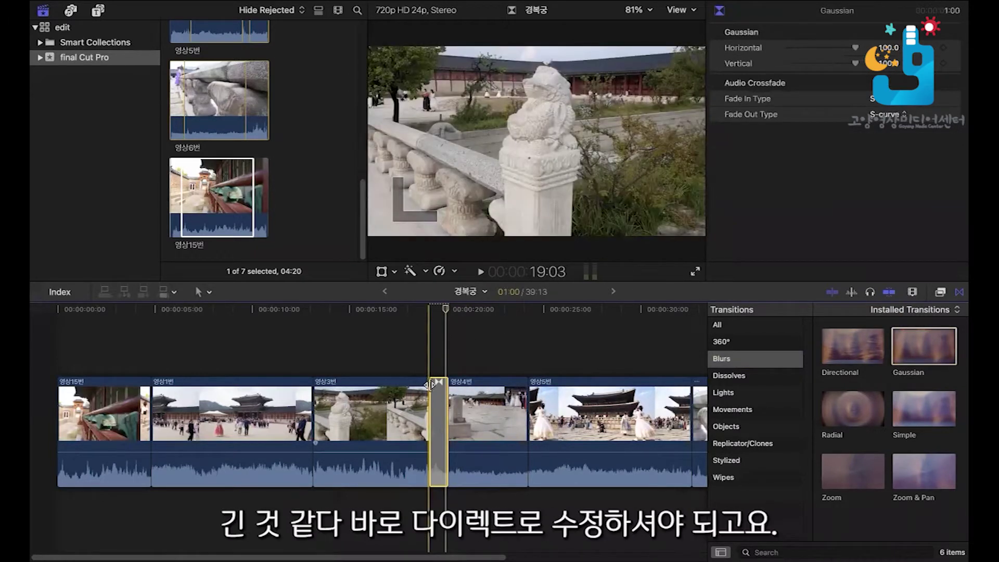
drag(430, 388, 423, 387)
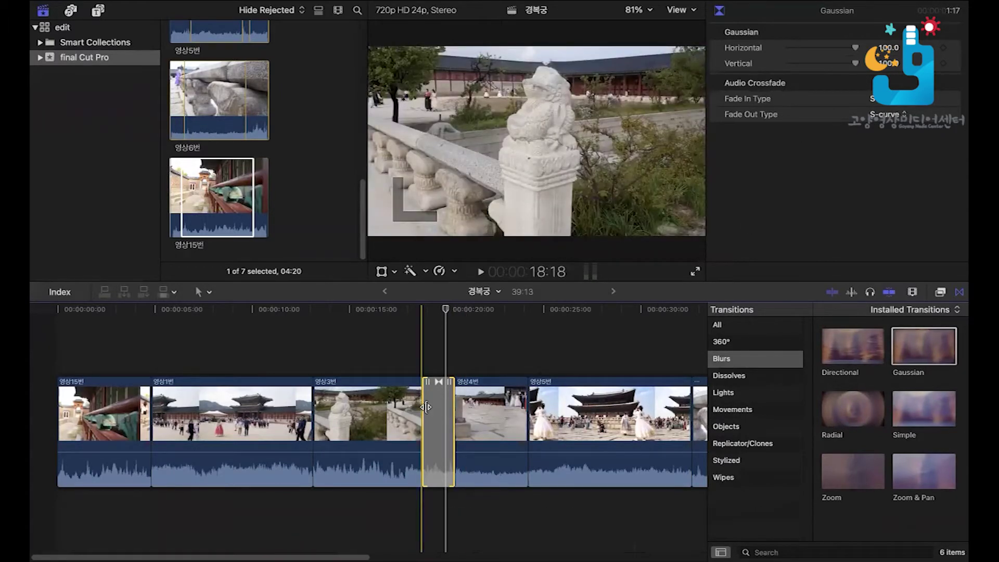
Replace the Gaussian transition with Zoom & Pan between 영상3번 and 영상4번, preview it, and delete it
key(Delete)
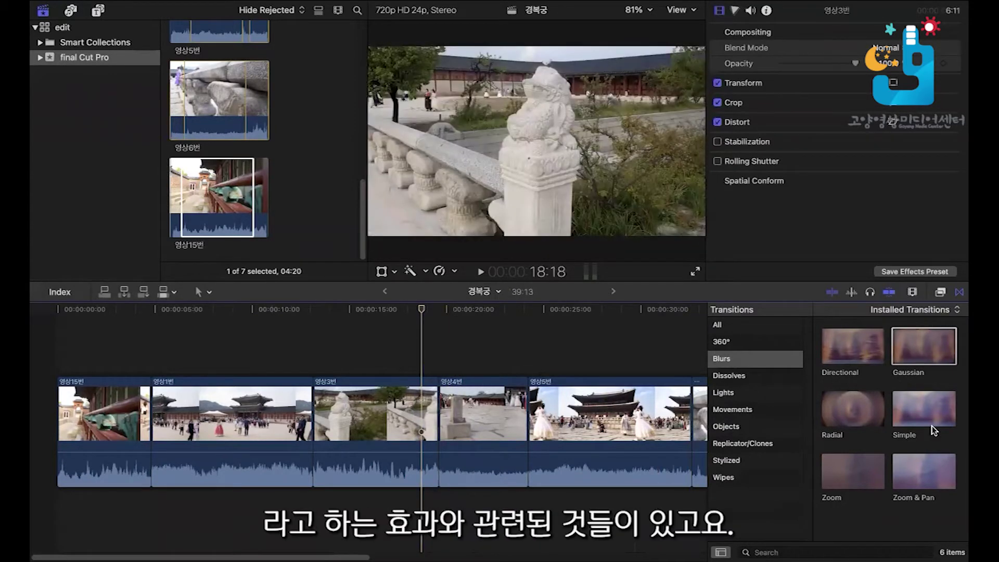
drag(923, 479, 436, 416)
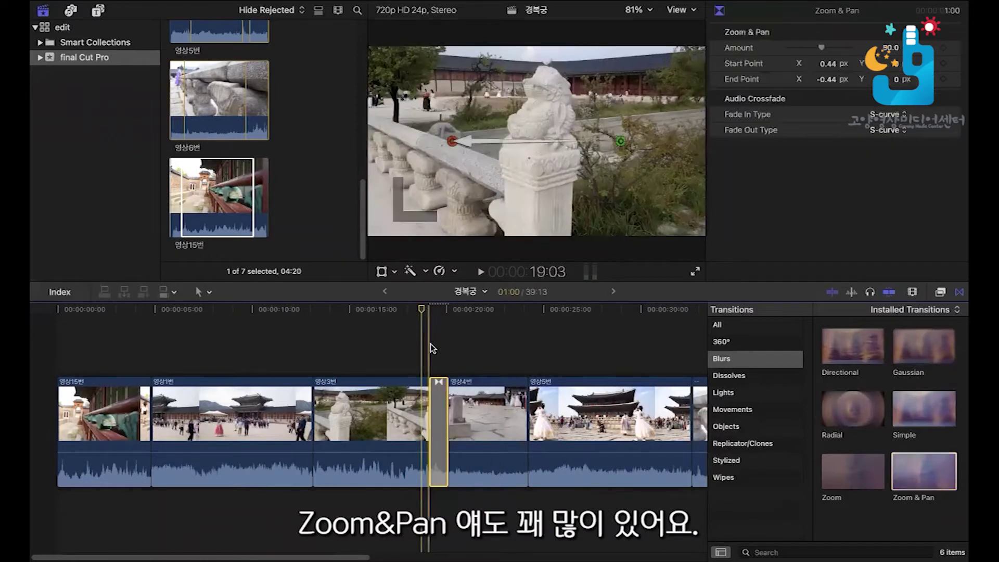
key(space)
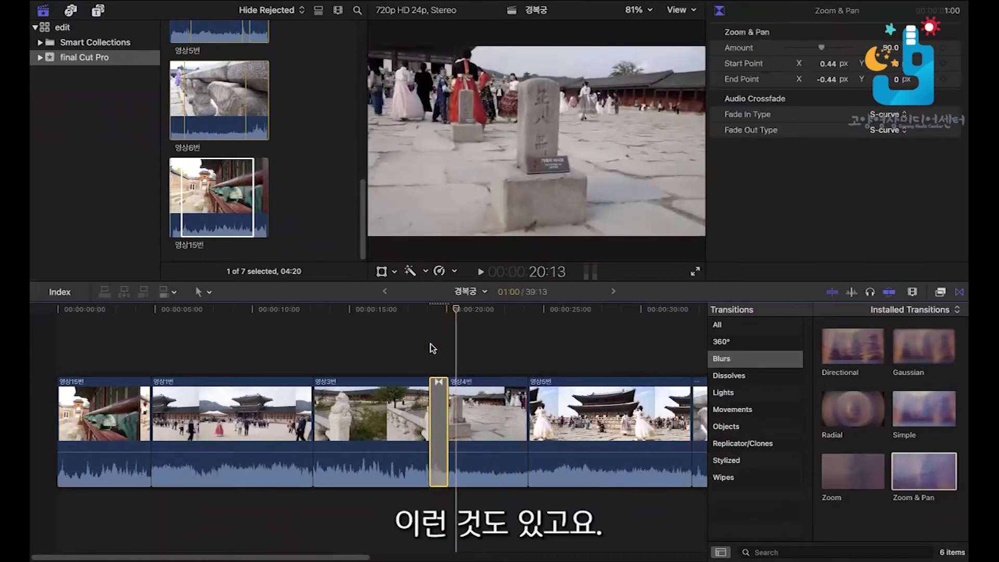
click(436, 416)
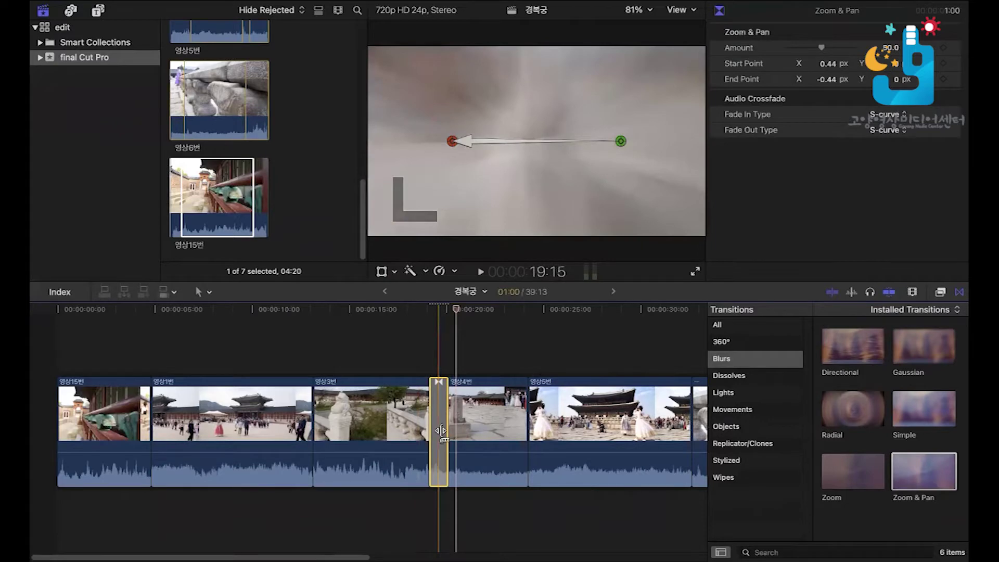
key(Delete)
Apply the Cross Dissolve transition between 영상3번 and 영상4번 and play across the cut
click(769, 379)
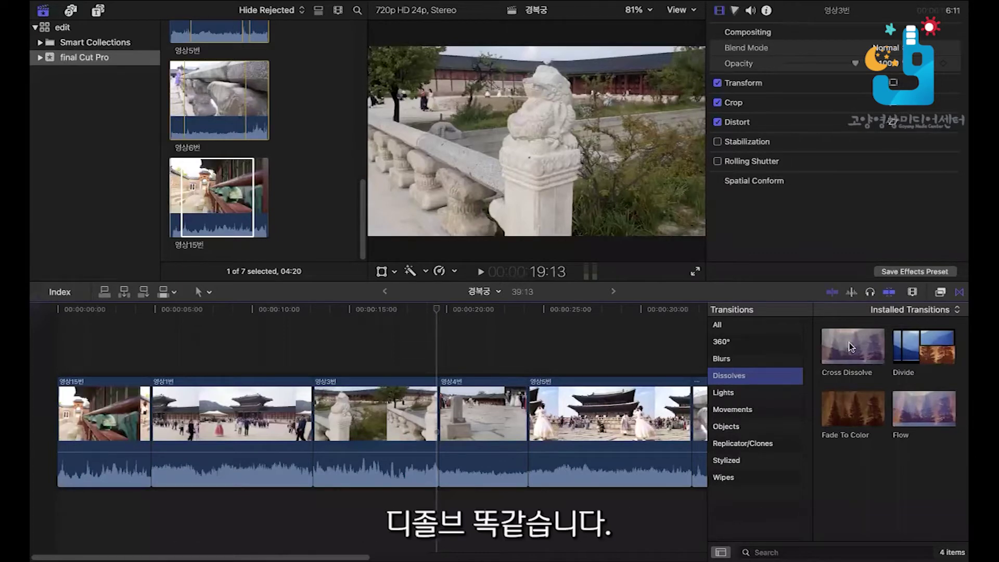
mouse_move(850, 342)
mouse_down()
mouse_move(536, 333)
mouse_move(426, 370)
mouse_up()
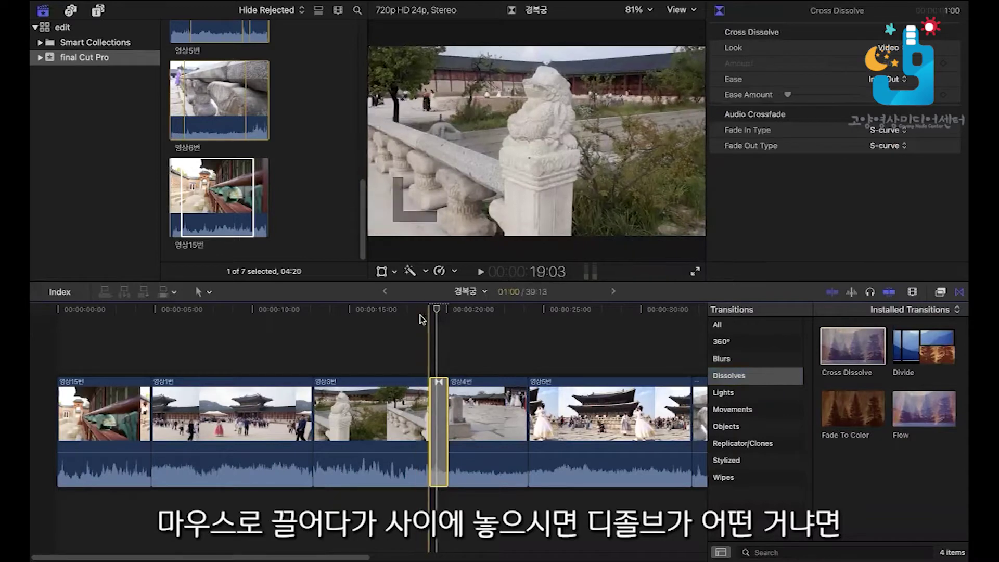
click(417, 314)
key(space)
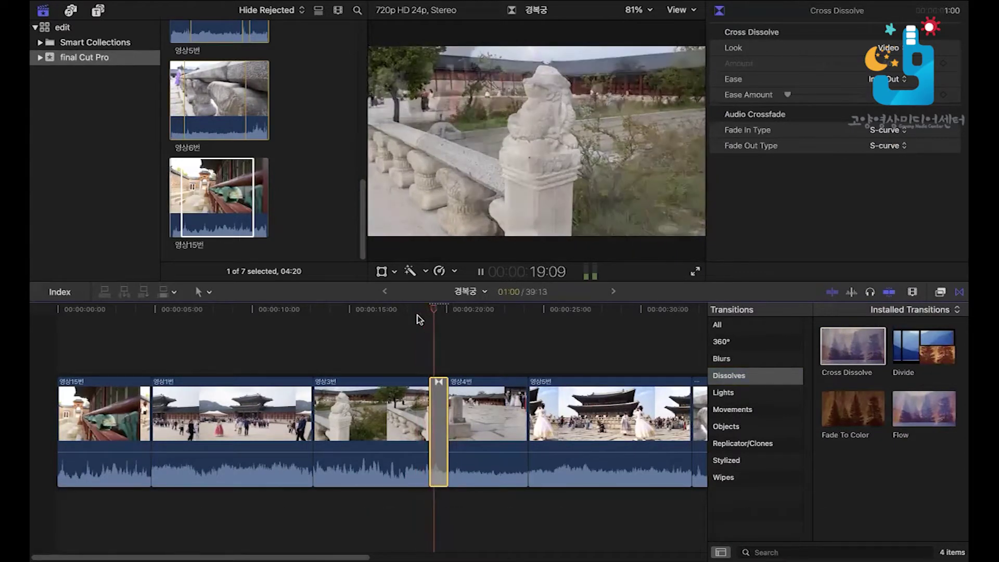
key(space)
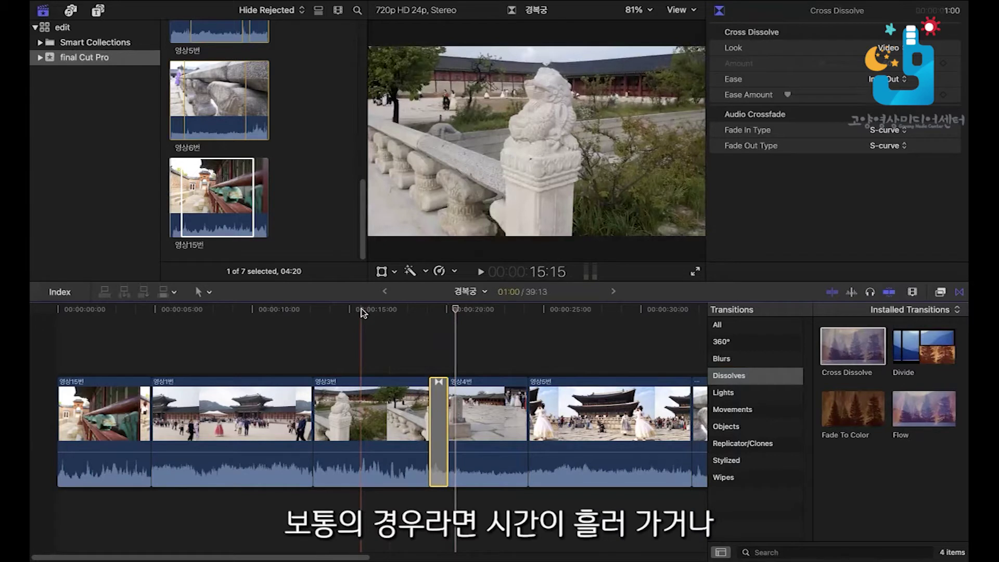
click(425, 311)
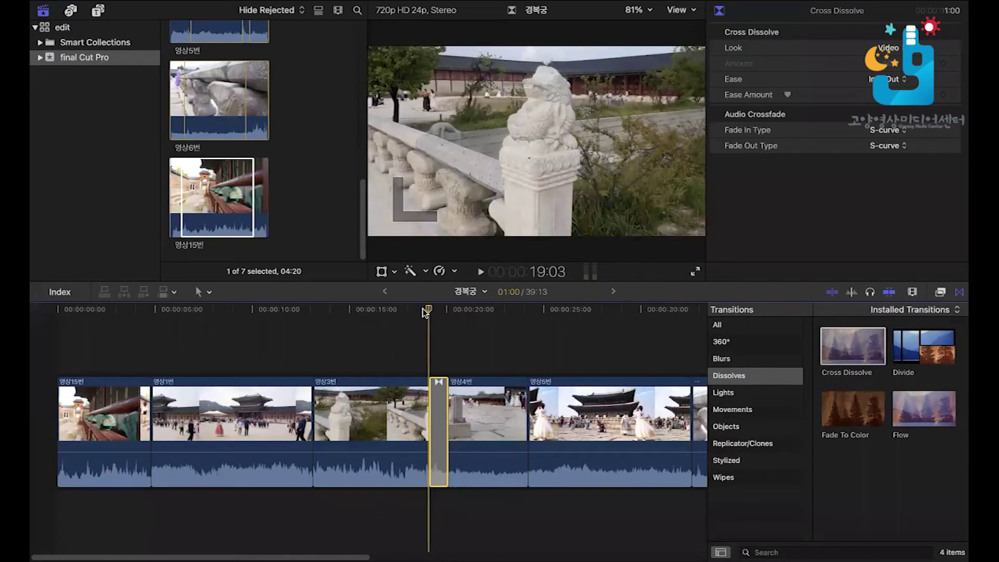
key(space)
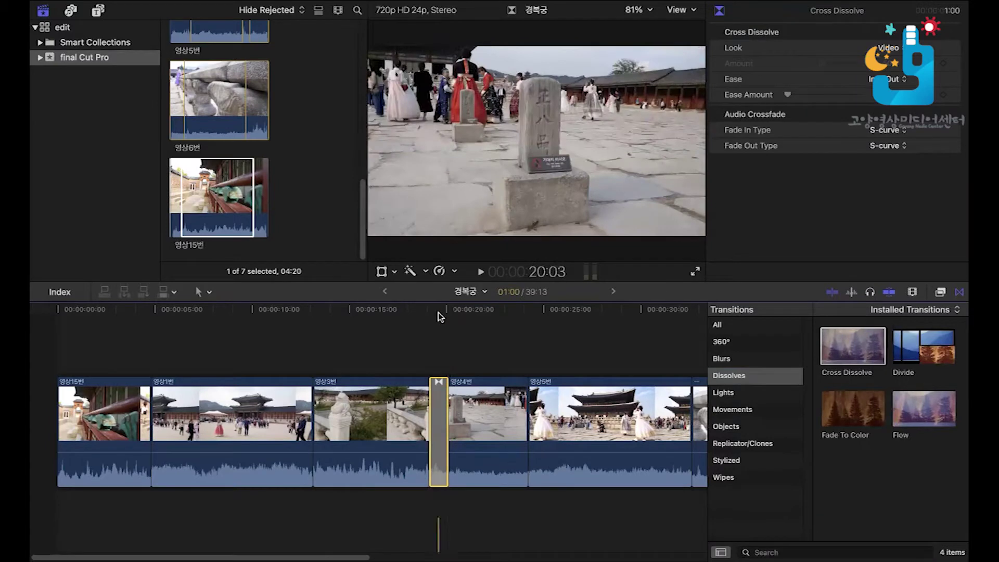
Add a Cross Dissolve at the start of 영상15번 and play the opening of the timeline
click(416, 312)
drag(416, 312, 55, 317)
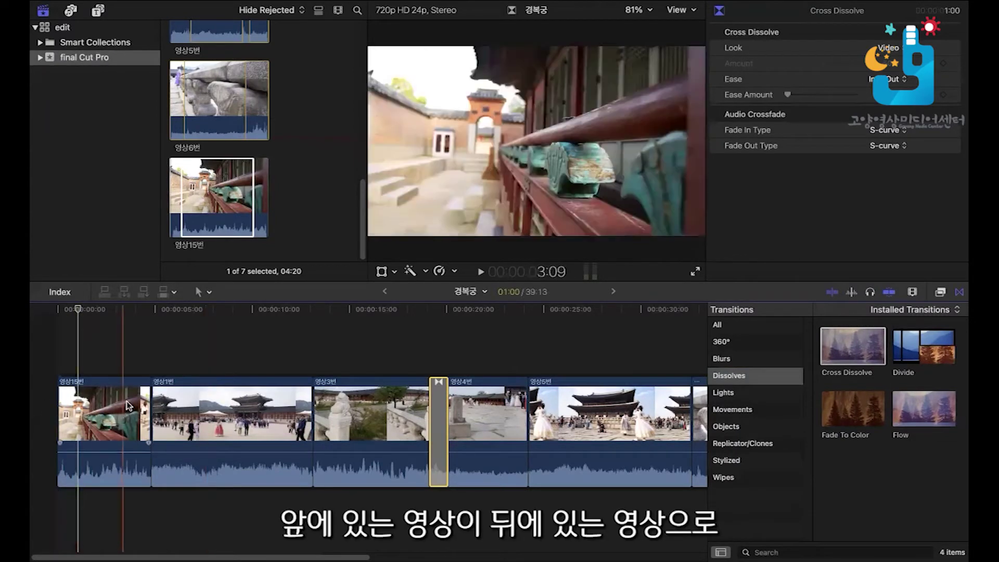
drag(852, 352, 81, 382)
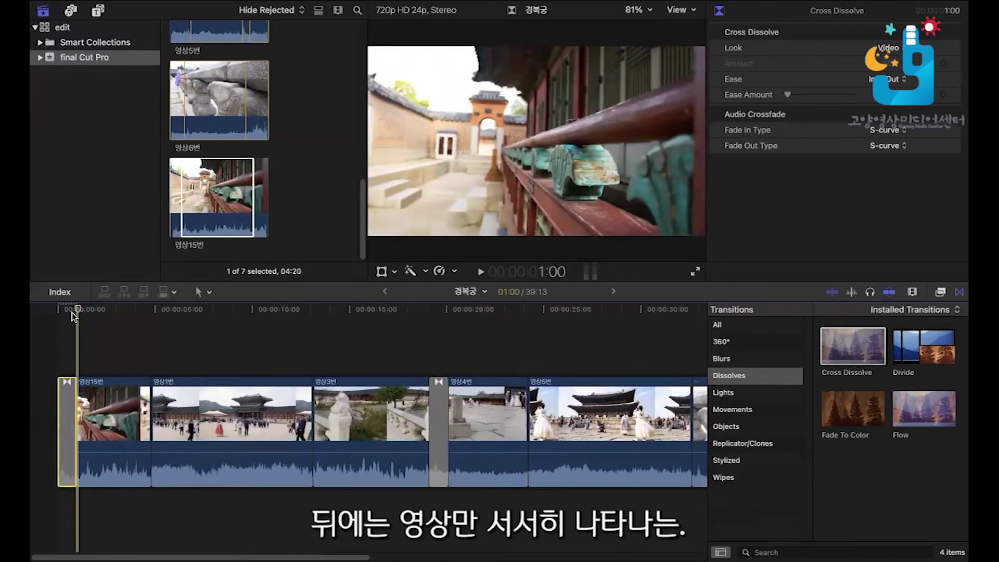
click(56, 311)
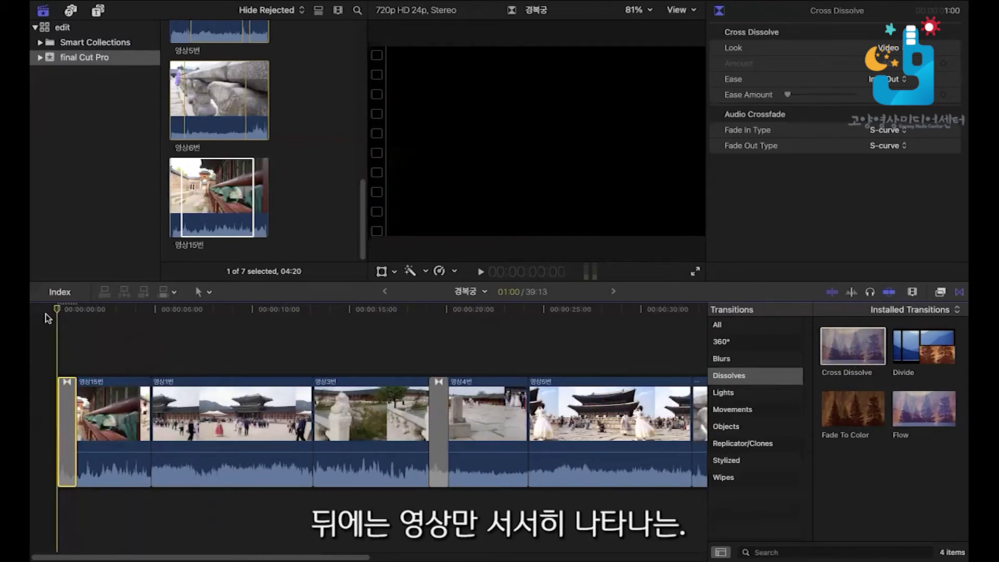
key(space)
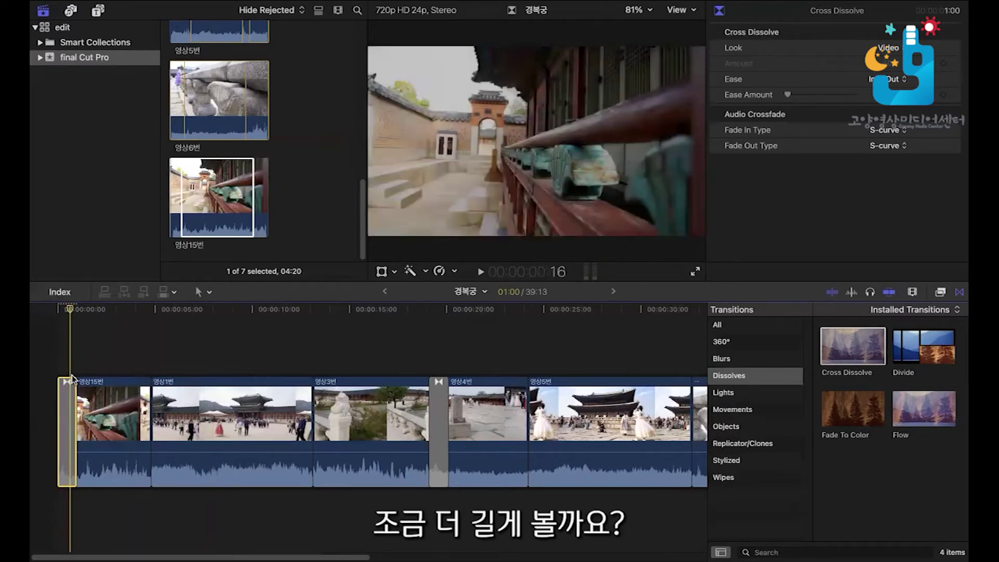
Lengthen the opening Cross Dissolve to 1:22 and play it from the start
drag(76, 388, 93, 370)
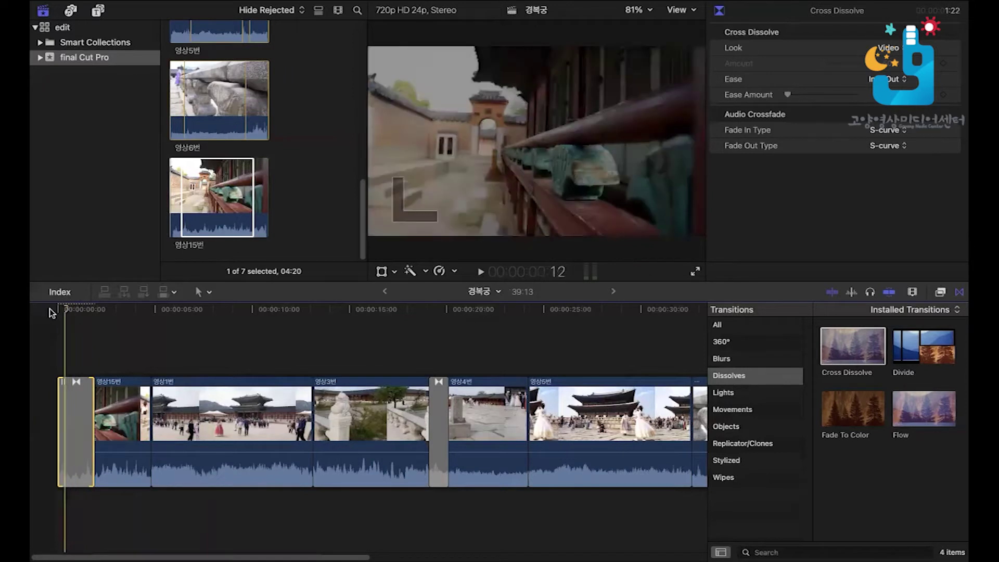
key(Home)
key(space)
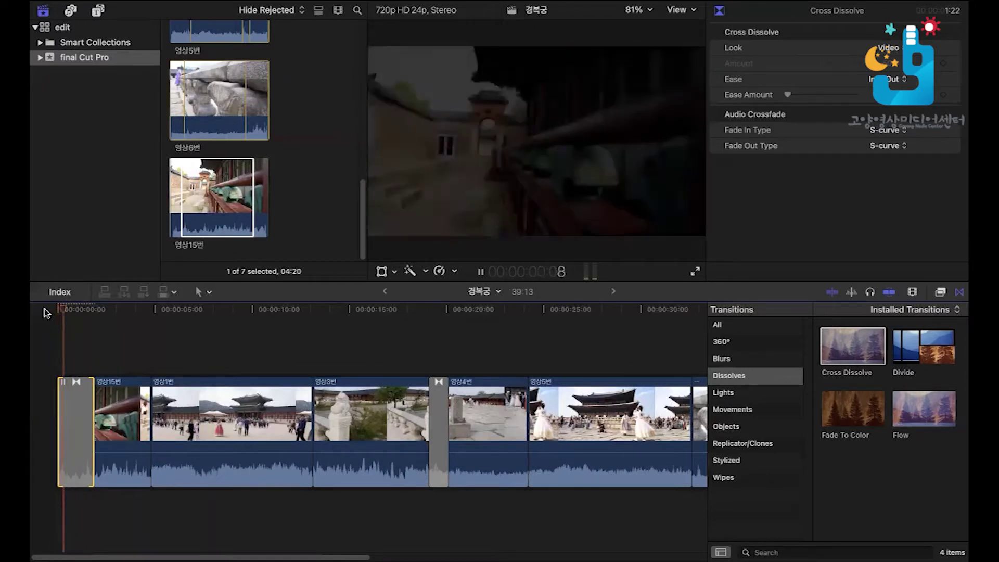
key(space)
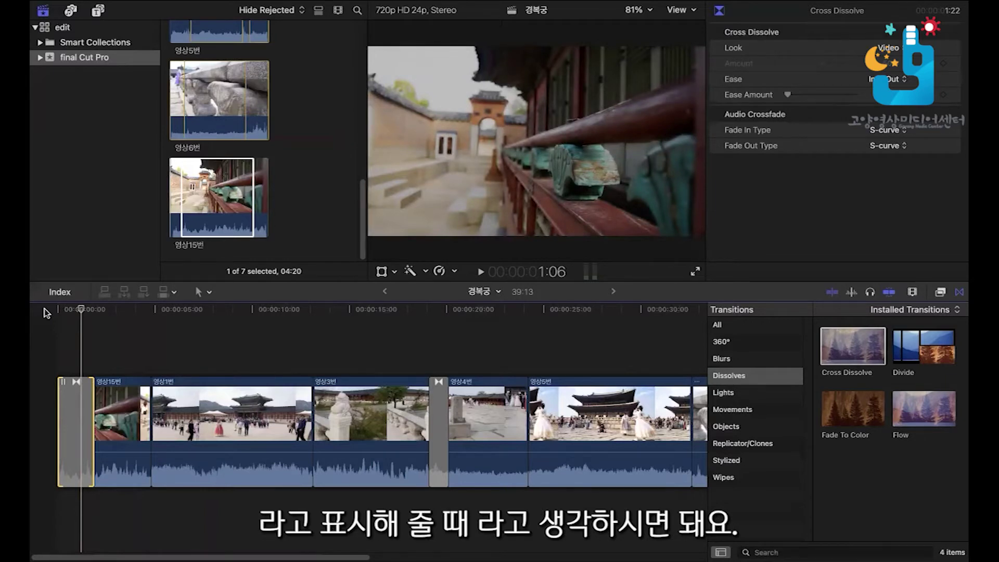
Fit the whole project in the timeline, add a Cross Dissolve at the end of 영상6번, and play the ending
key(shift+z)
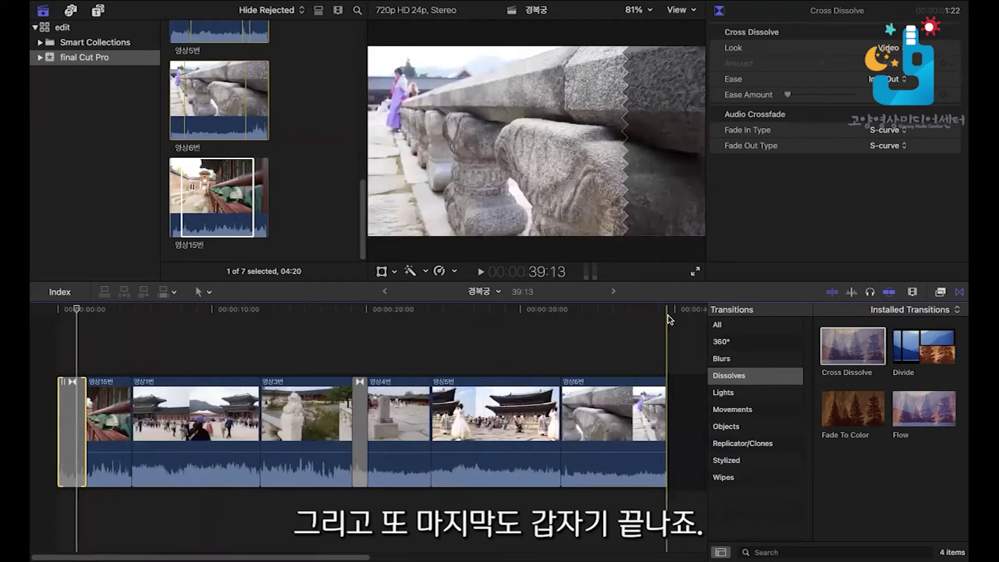
click(645, 315)
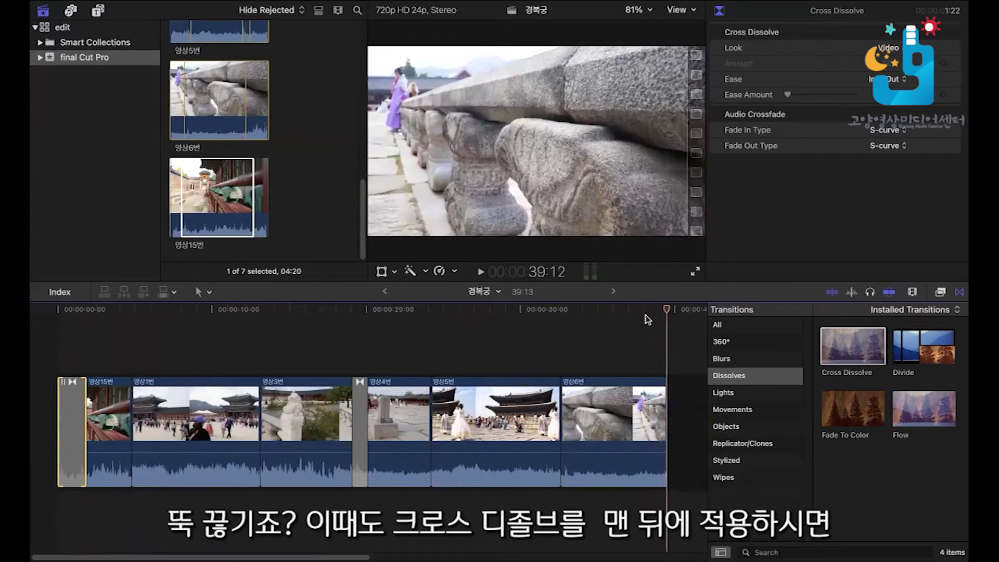
drag(845, 342, 663, 387)
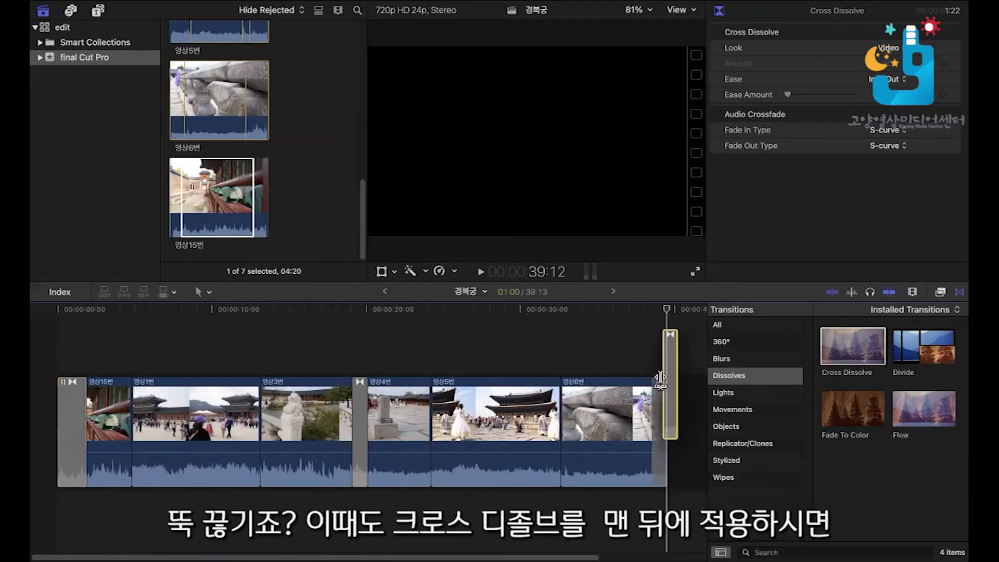
click(635, 315)
key(space)
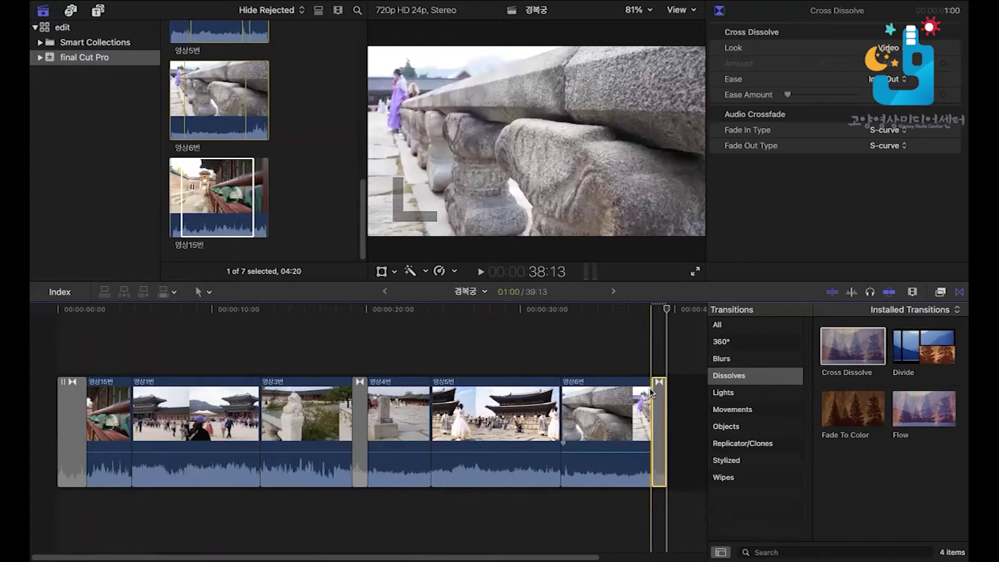
Lengthen the closing Cross Dissolve on 영상6번 to 2:02 and play it through to the end
drag(649, 396, 634, 396)
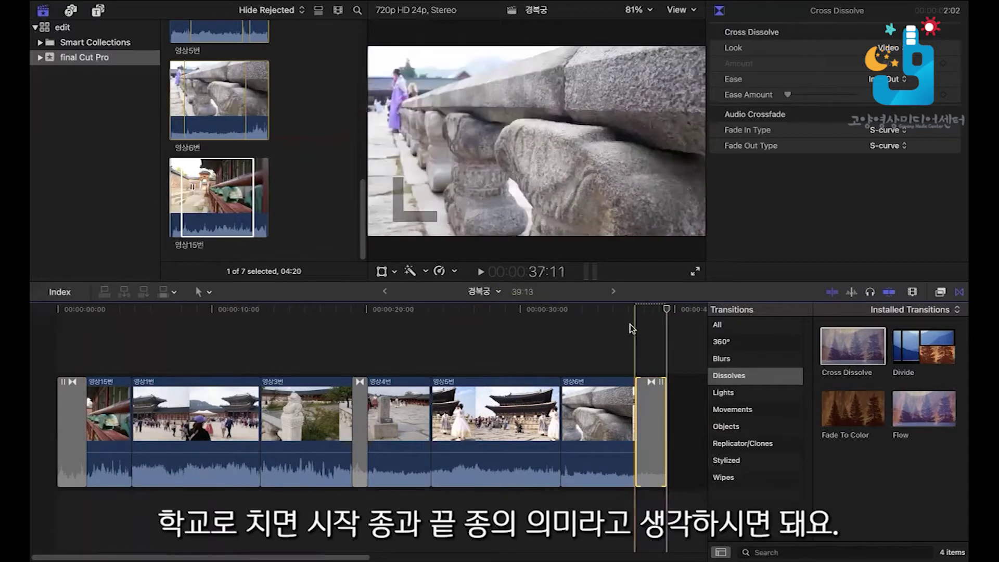
click(625, 322)
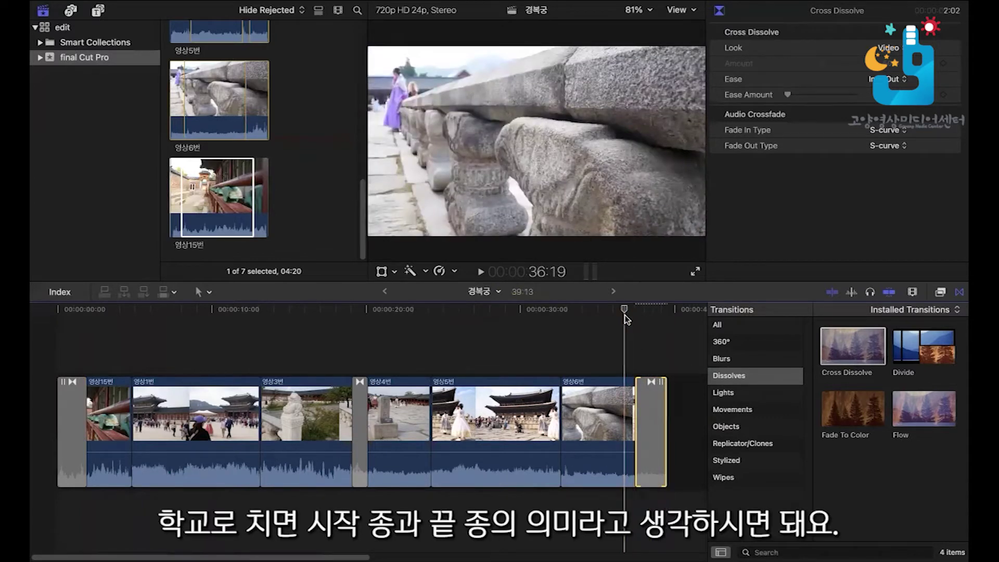
key(space)
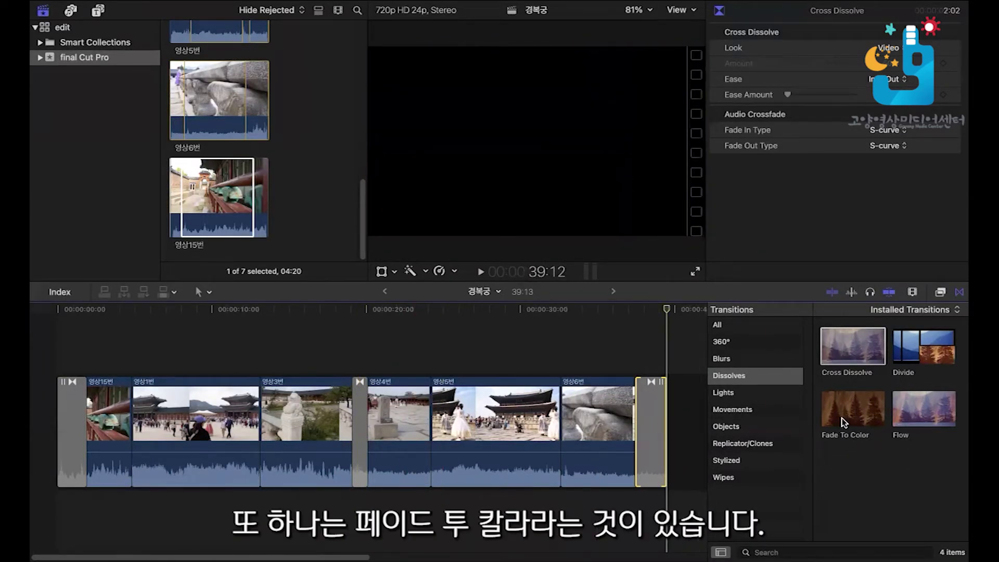
Apply the Fade To Color transition between 영상4번 and 영상5번 and play across the cut
drag(841, 420, 432, 370)
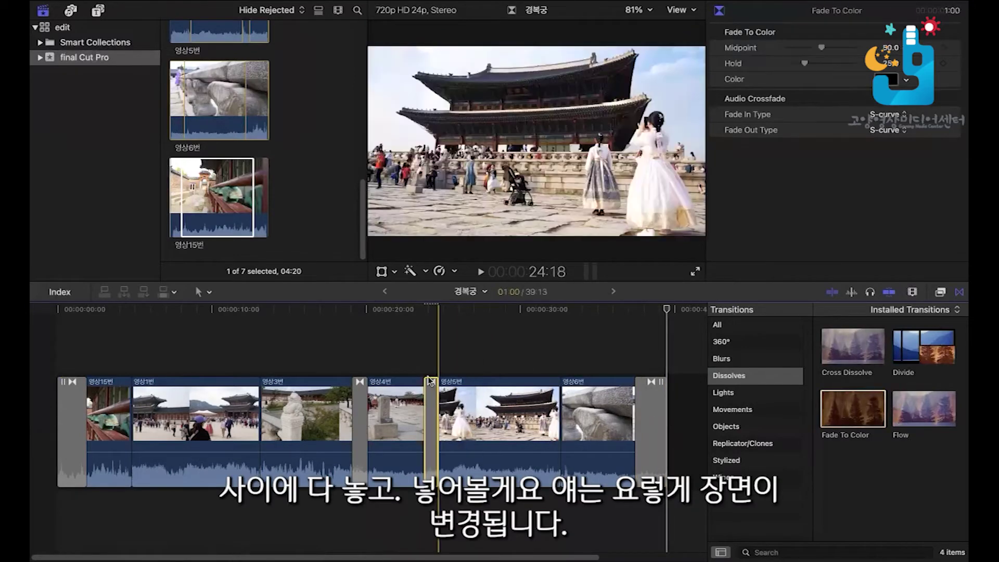
key(space)
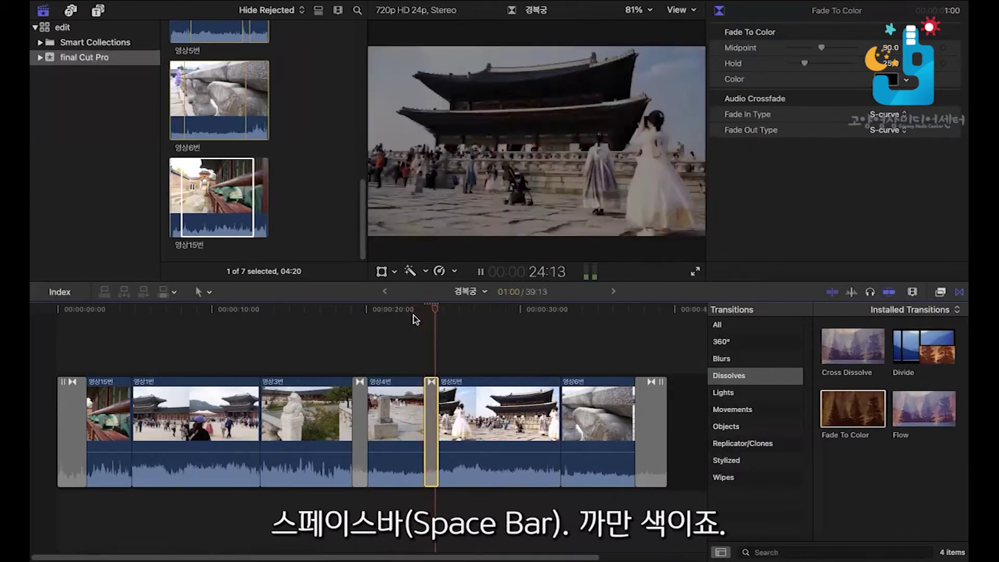
key(space)
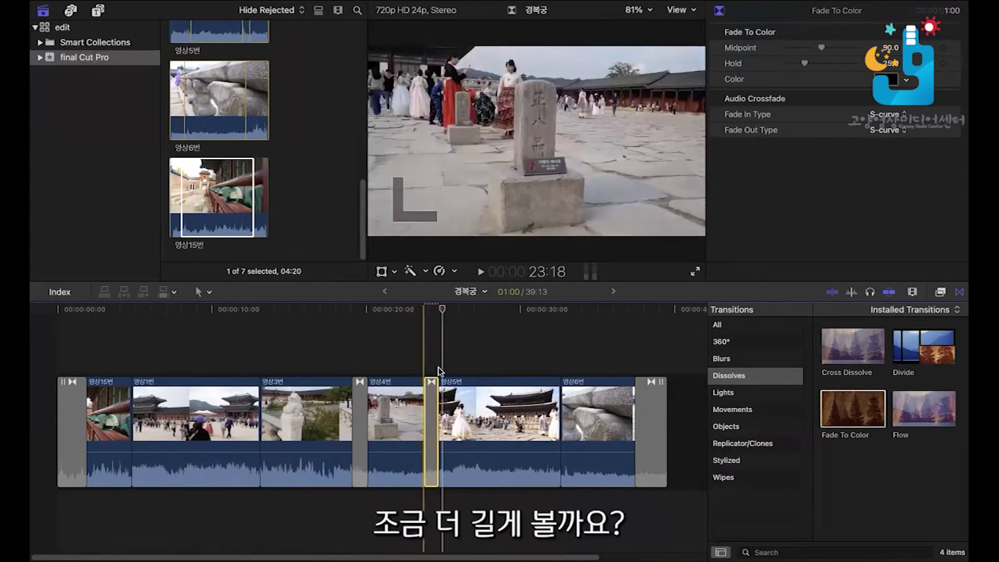
Lengthen the Fade To Color transition between 영상4번 and 영상5번 to 3:03 and preview it
click(440, 403)
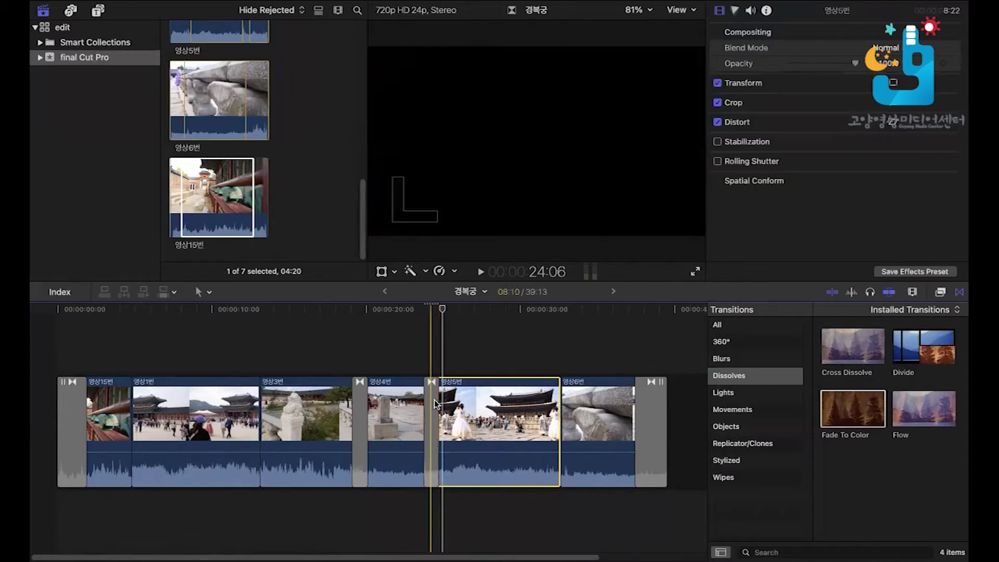
drag(440, 403, 435, 360)
drag(401, 310, 396, 312)
key(space)
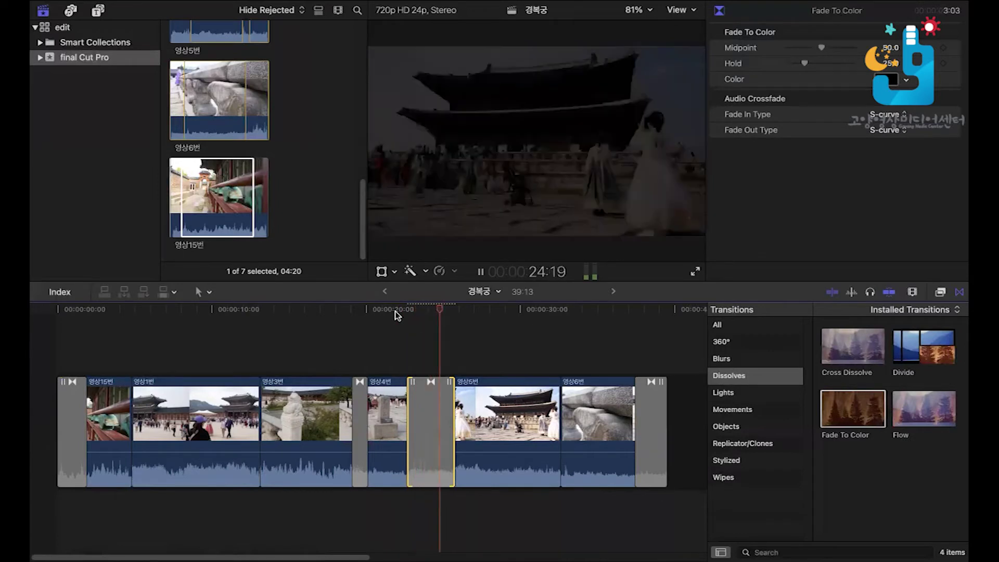
key(space)
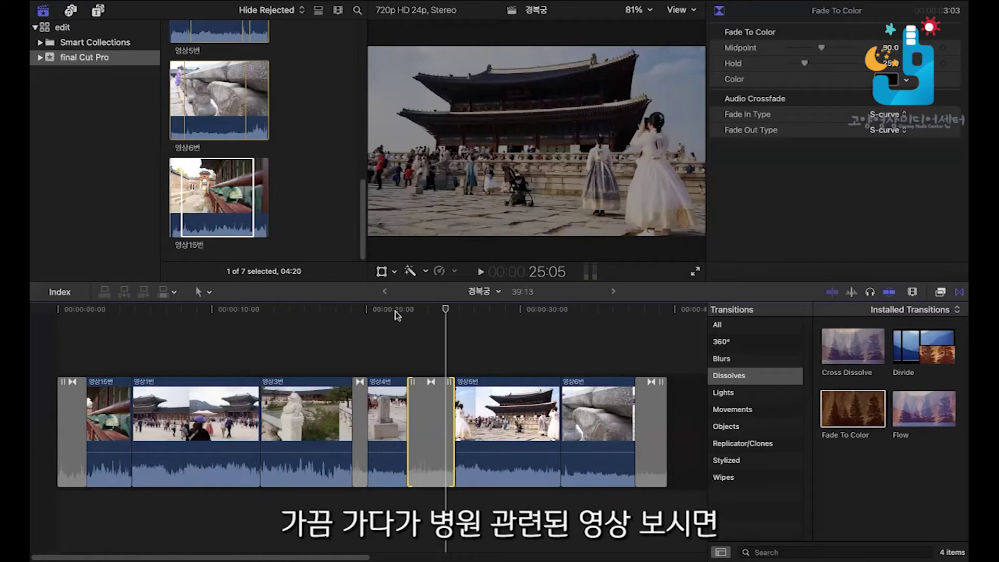
Shorten the Fade To Color transition between 영상4번 and 영상5번 to 2:10
click(404, 329)
drag(404, 329, 418, 318)
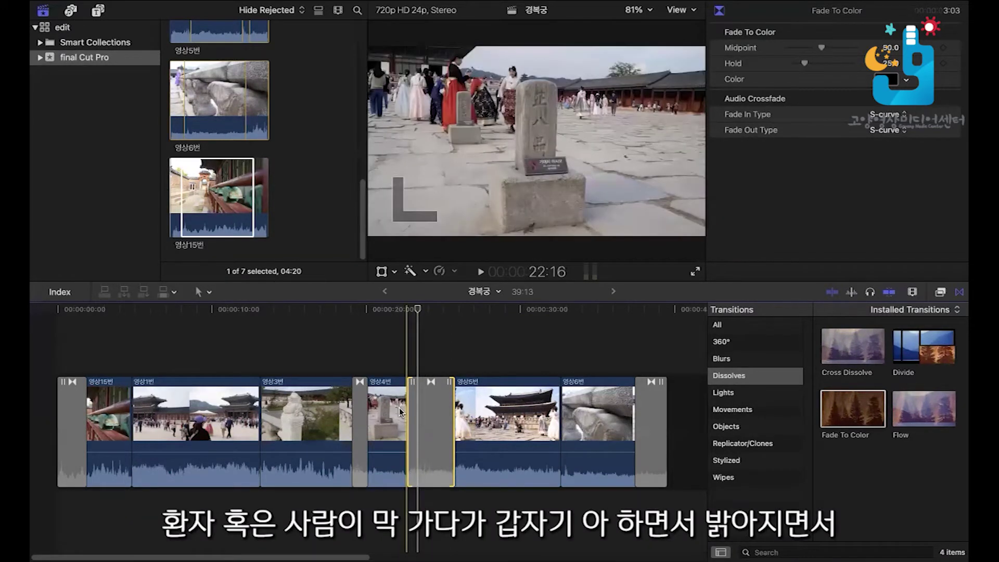
drag(409, 407, 414, 406)
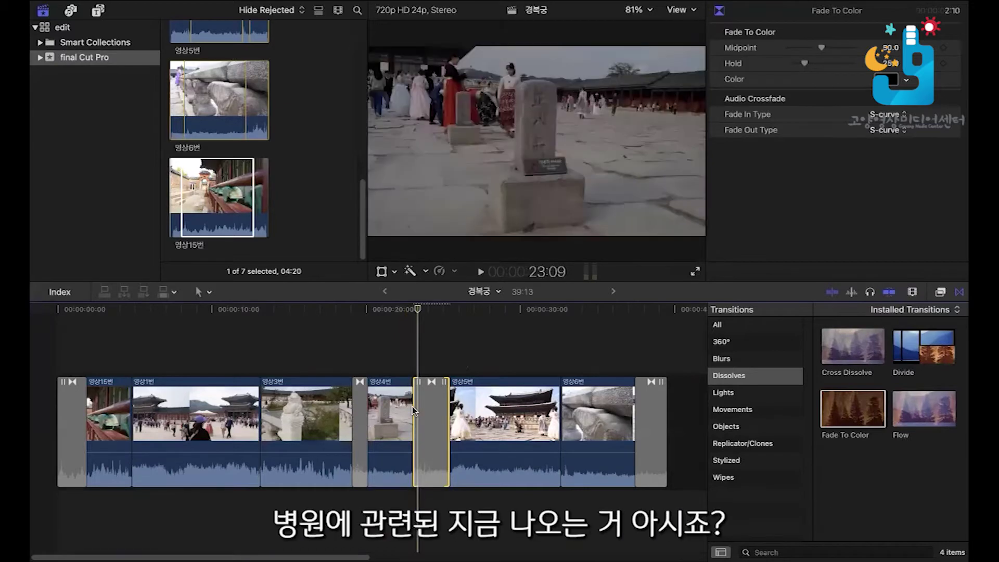
Change the color of the Fade To Color transition between 영상4번 and 영상5번 to white and play it
drag(420, 328, 436, 335)
click(438, 408)
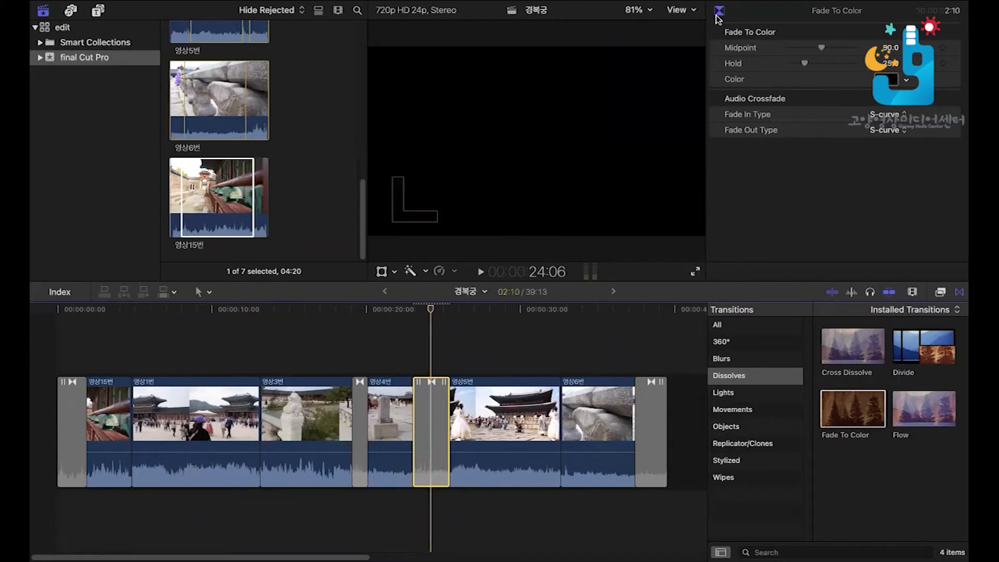
click(896, 81)
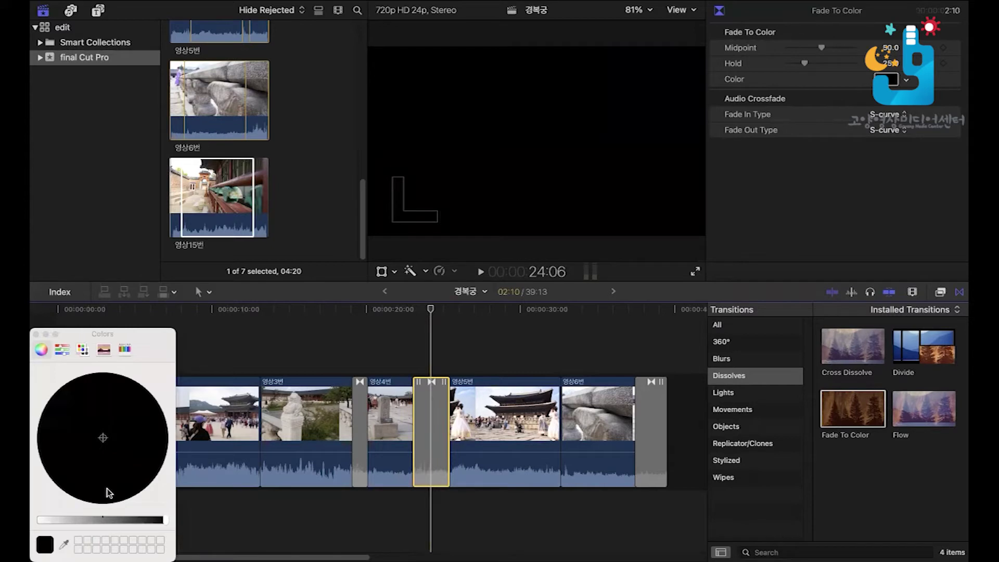
drag(76, 520, 39, 519)
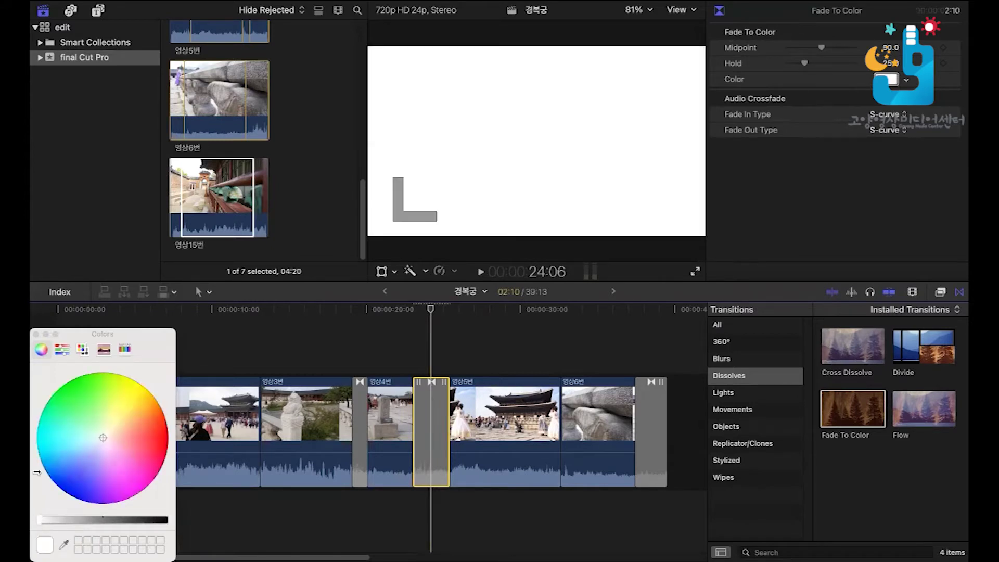
click(37, 334)
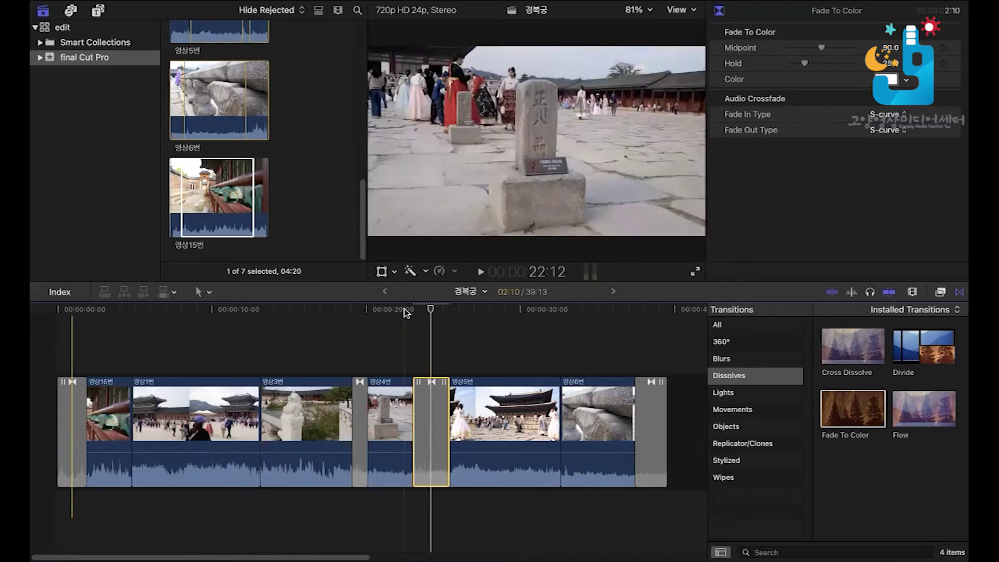
key(space)
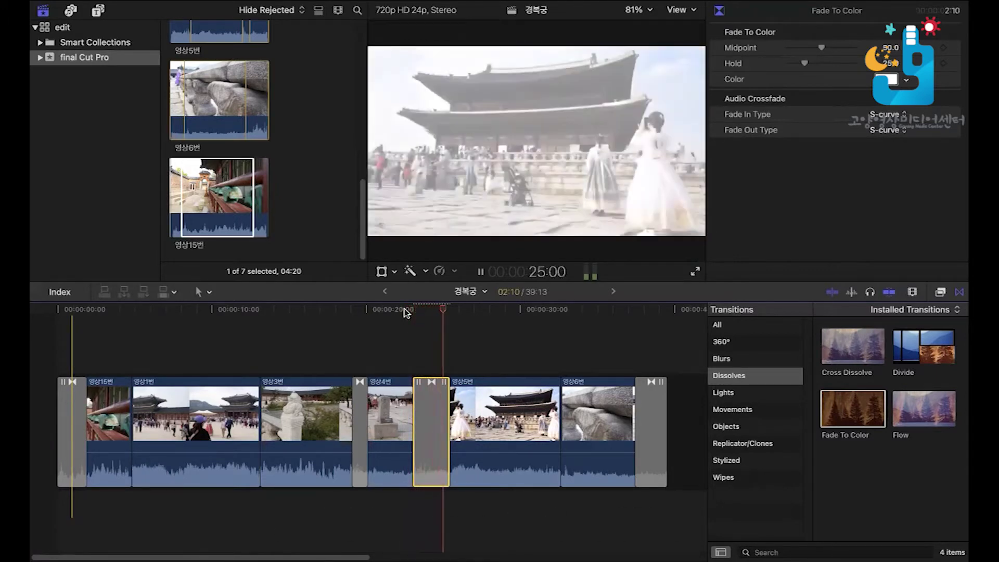
key(space)
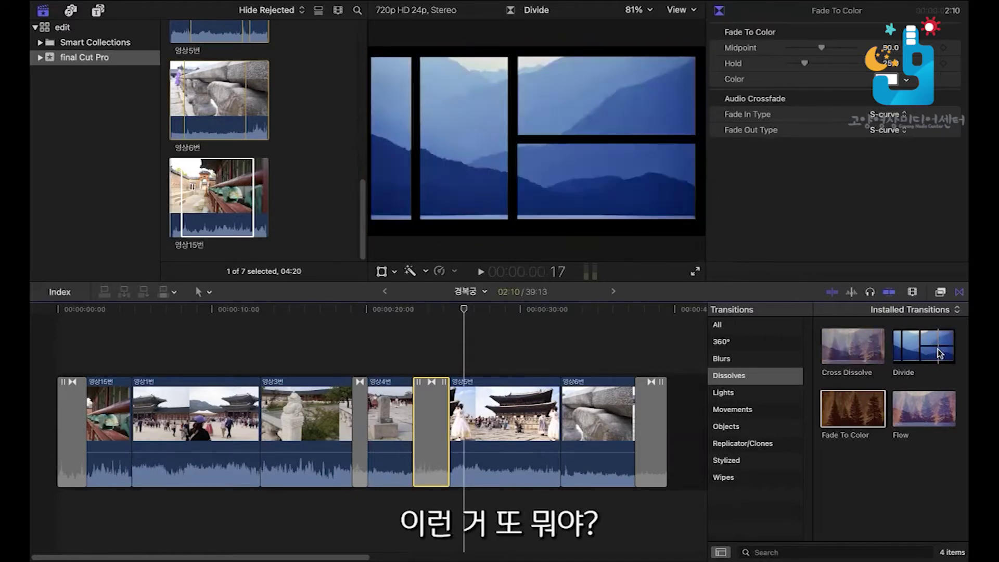
Replace the Fade To Color transition between 영상4번 and 영상5번 with the Divide transition
drag(929, 354, 433, 398)
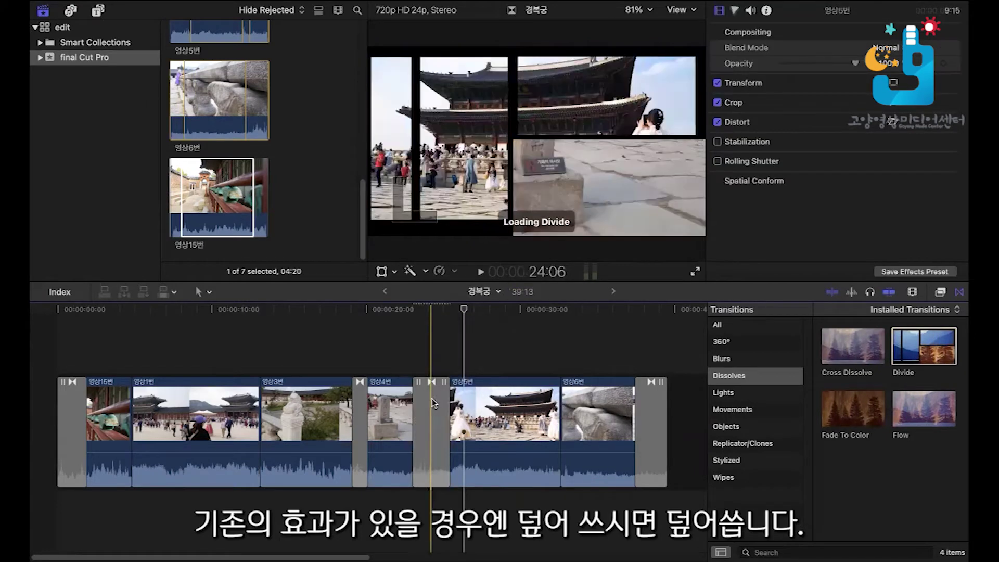
Play the Divide transition between 영상4번 and 영상5번, and return the playhead to its middle
key(space)
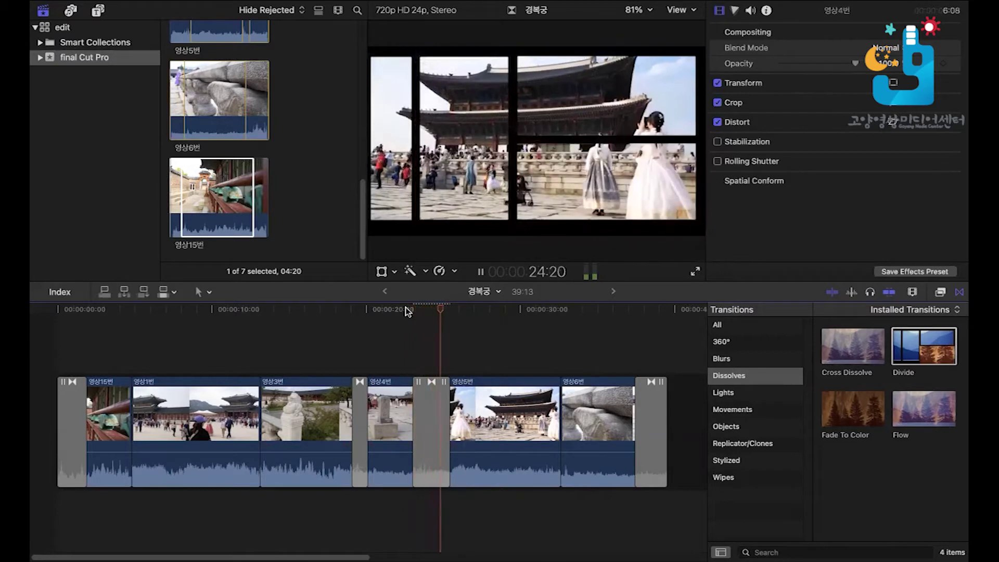
key(space)
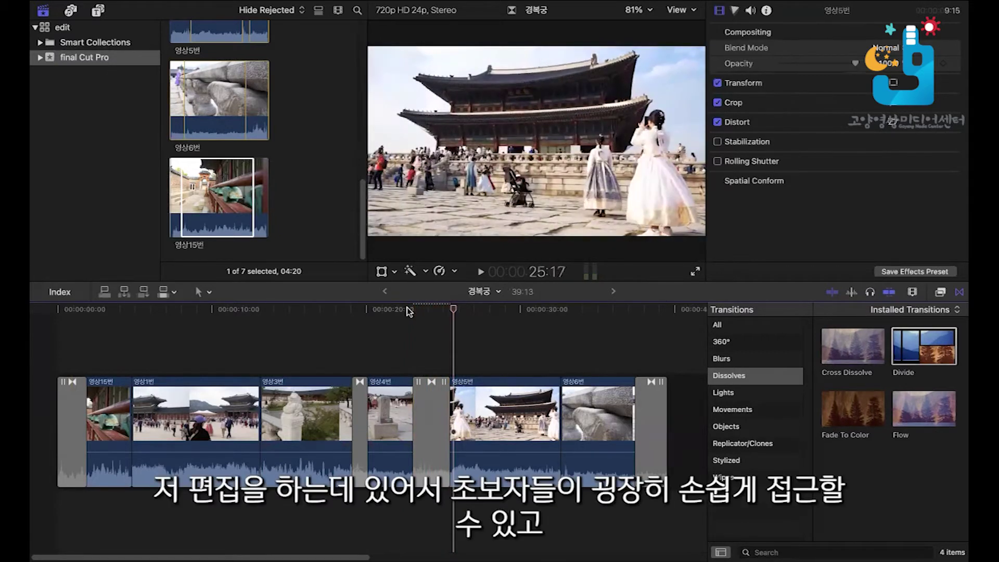
click(427, 310)
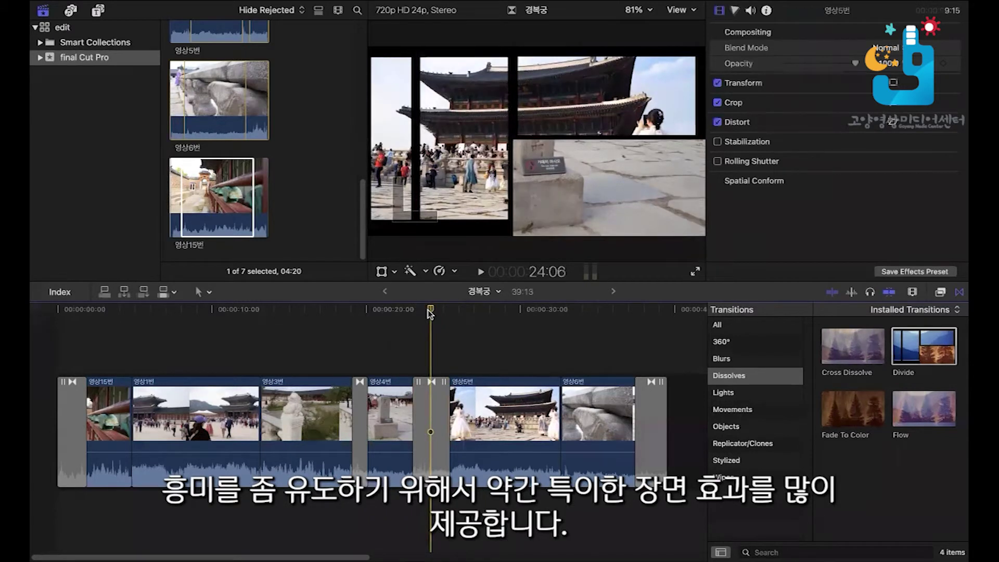
Set the number of sections of the Divide transition between 영상4번 and 영상5번 to 3 and play it
click(443, 408)
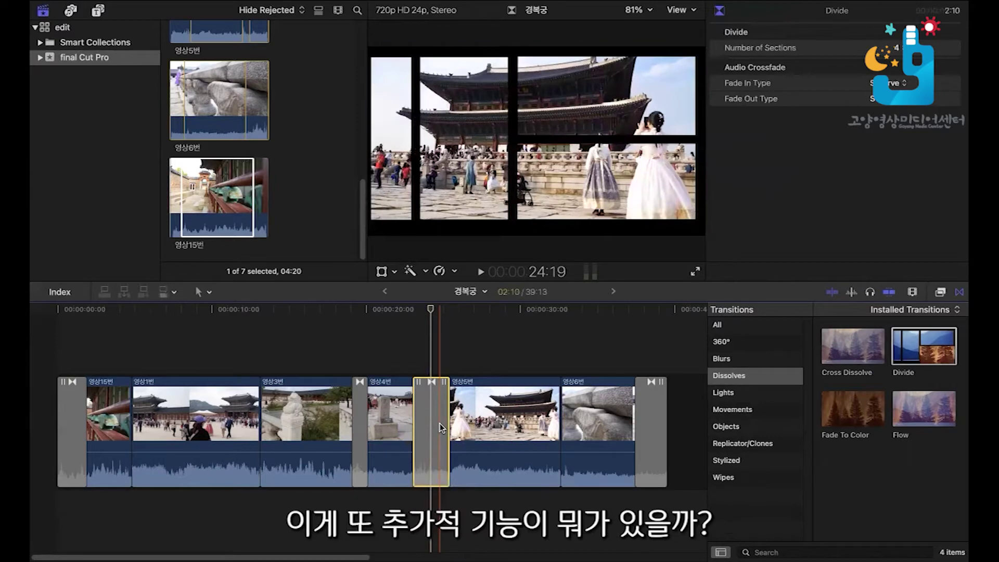
click(822, 211)
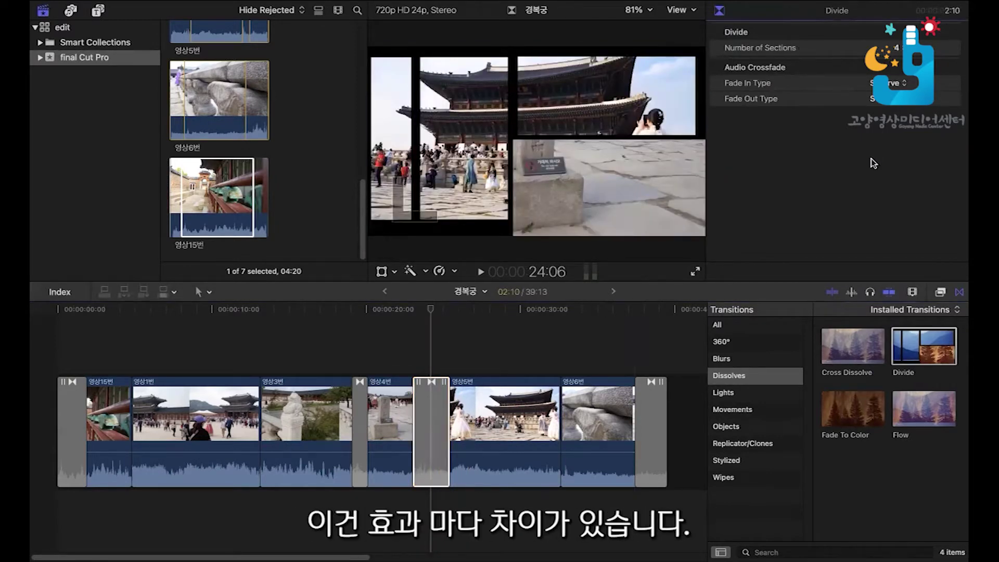
click(896, 49)
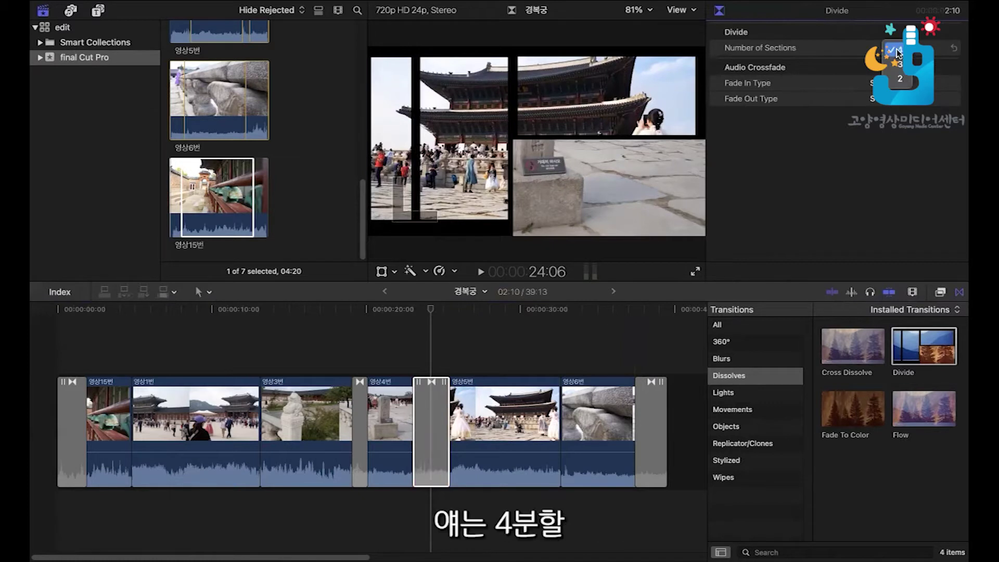
click(898, 63)
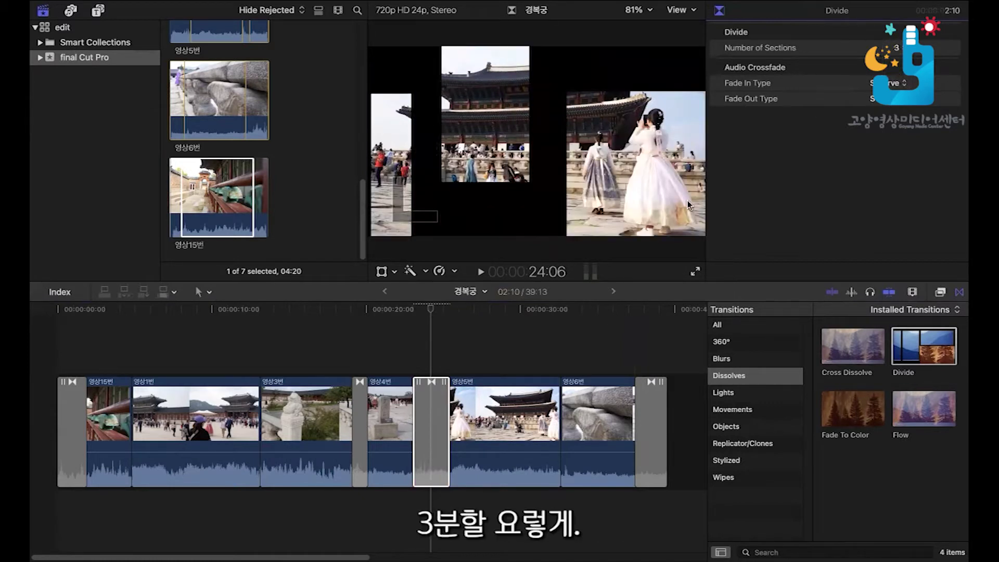
click(396, 323)
key(space)
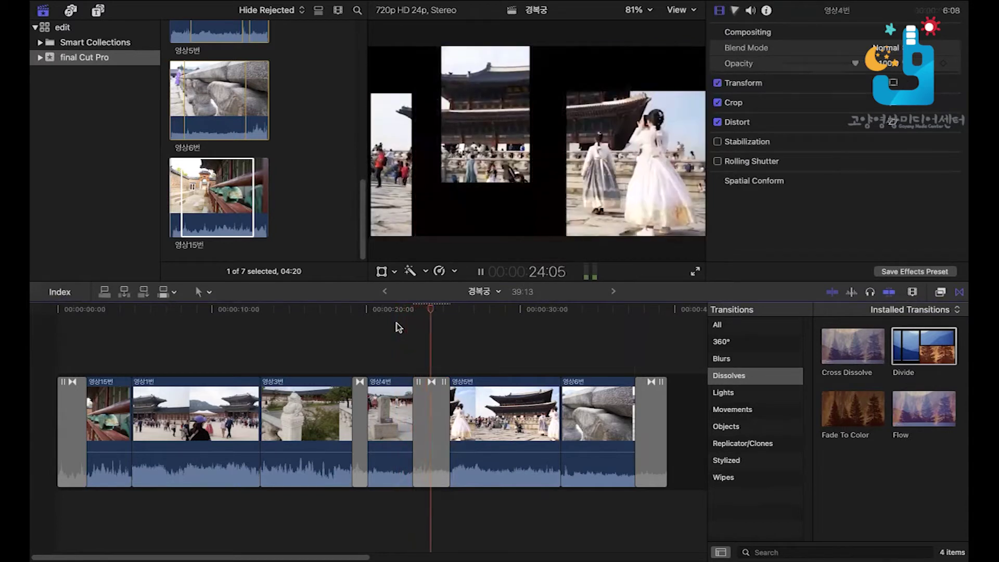
key(space)
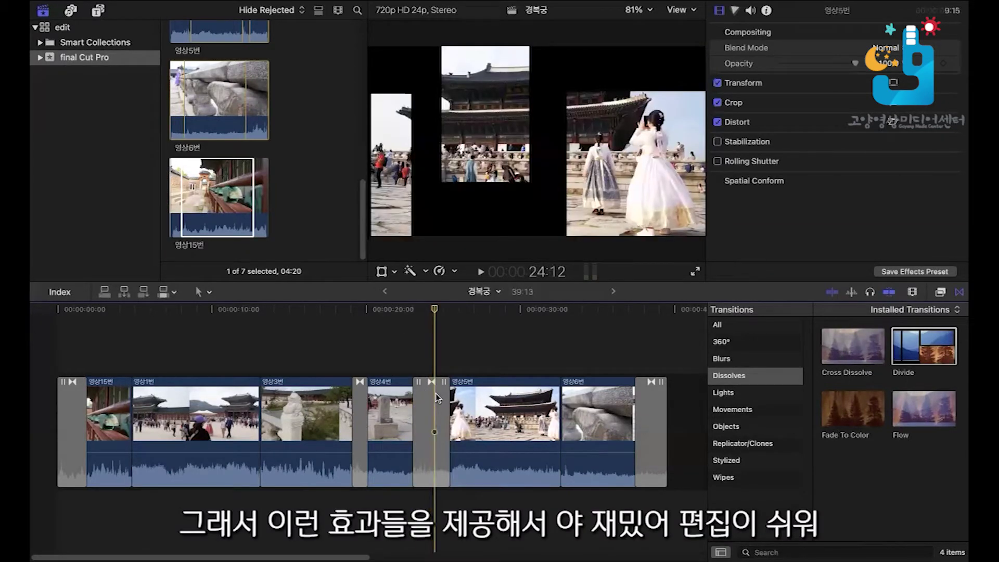
Shorten the Divide transition between 영상4번 and 영상5번 to 1:05 and delete it
drag(423, 400, 425, 402)
click(426, 401)
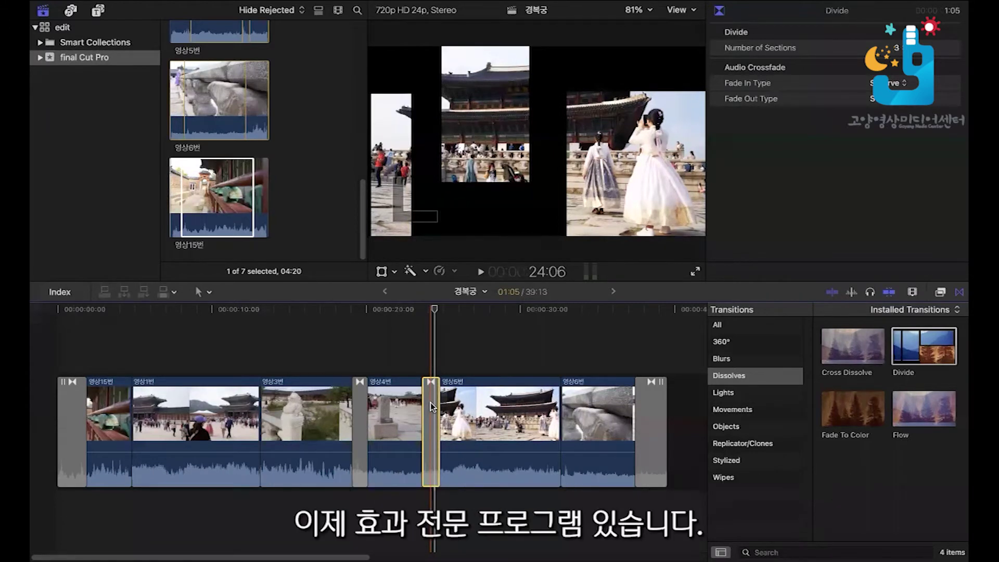
key(Delete)
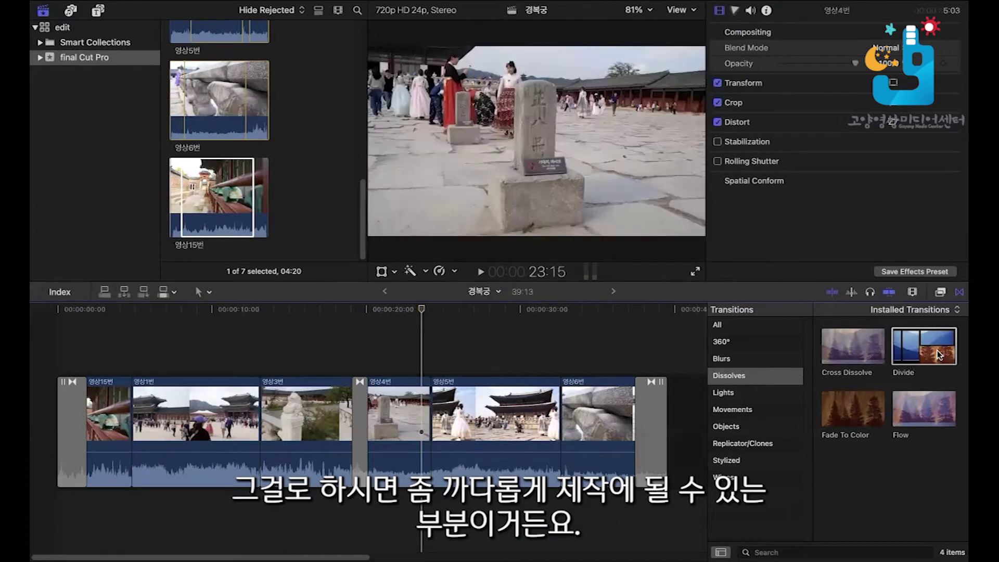
Add the Lens Flare transition from the Lights category between 영상4번 and 영상5번 and play it
click(772, 394)
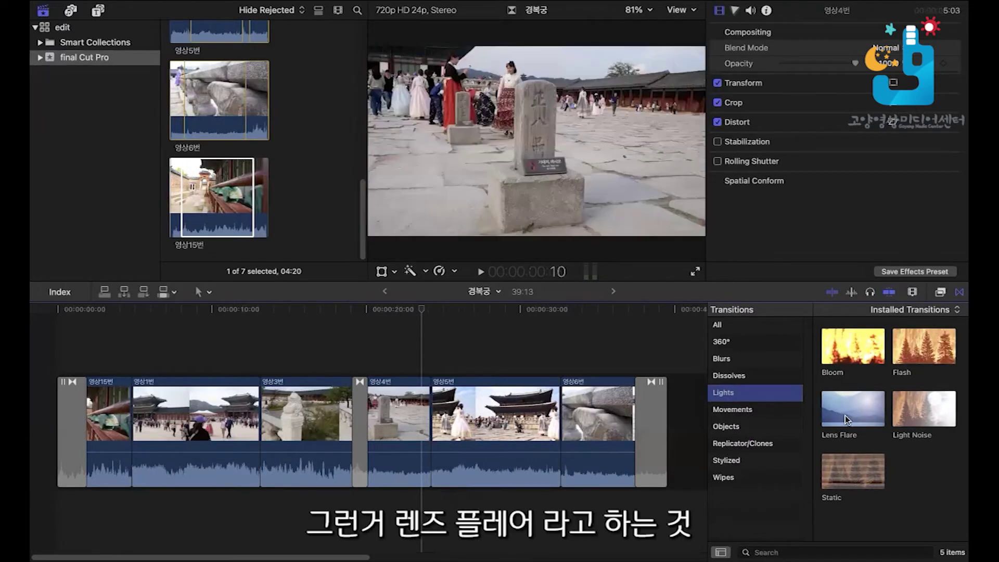
drag(845, 419, 441, 395)
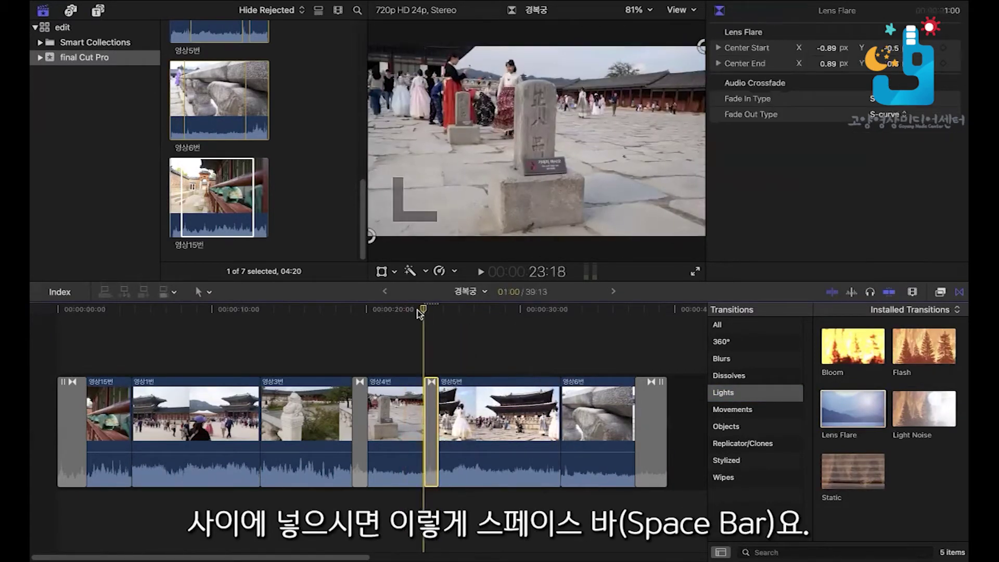
key(space)
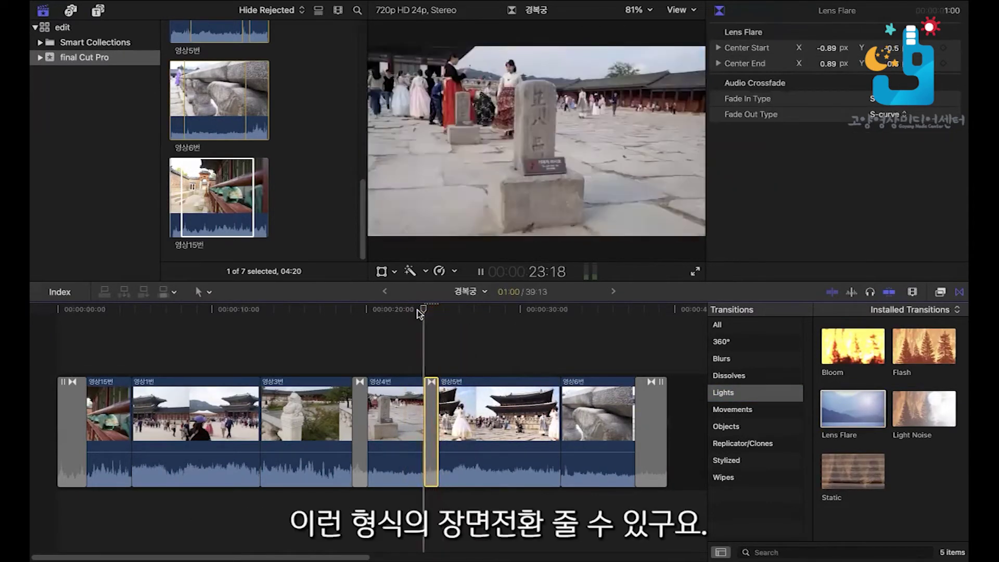
key(space)
key(/)
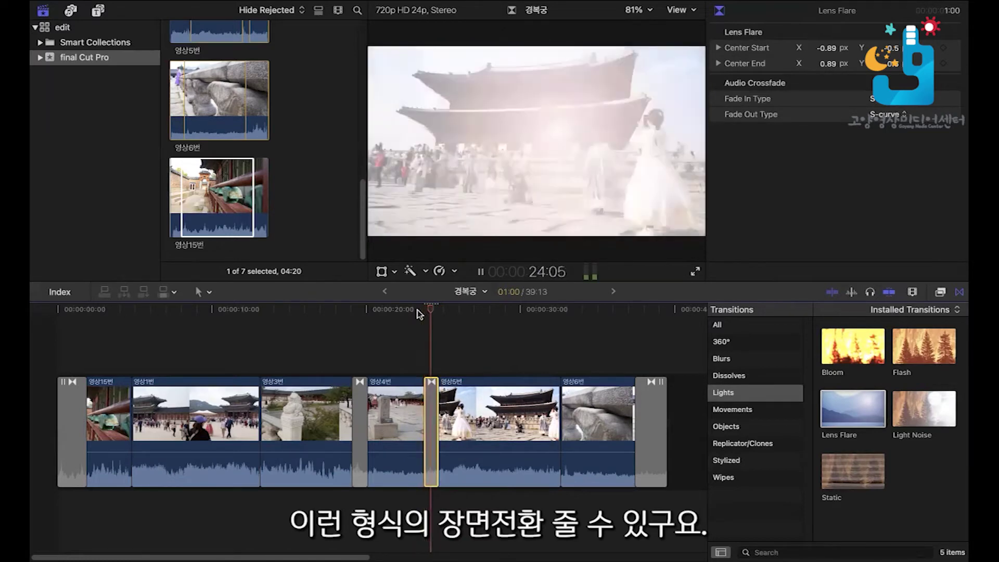
Add the Light Noise transition between 영상5번 and 영상6번 and preview it
drag(914, 419, 559, 415)
click(544, 307)
key(space)
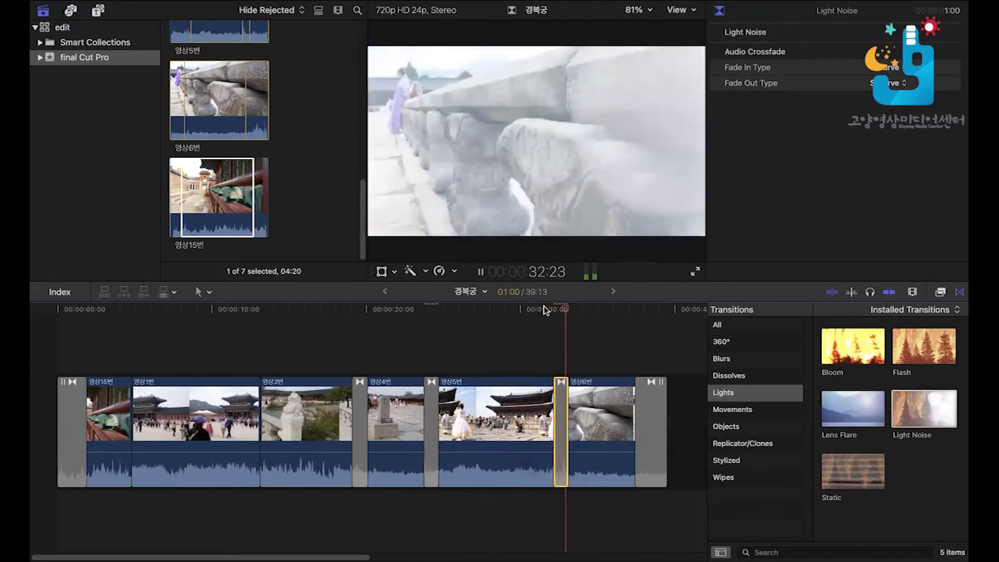
key(space)
drag(552, 309, 562, 318)
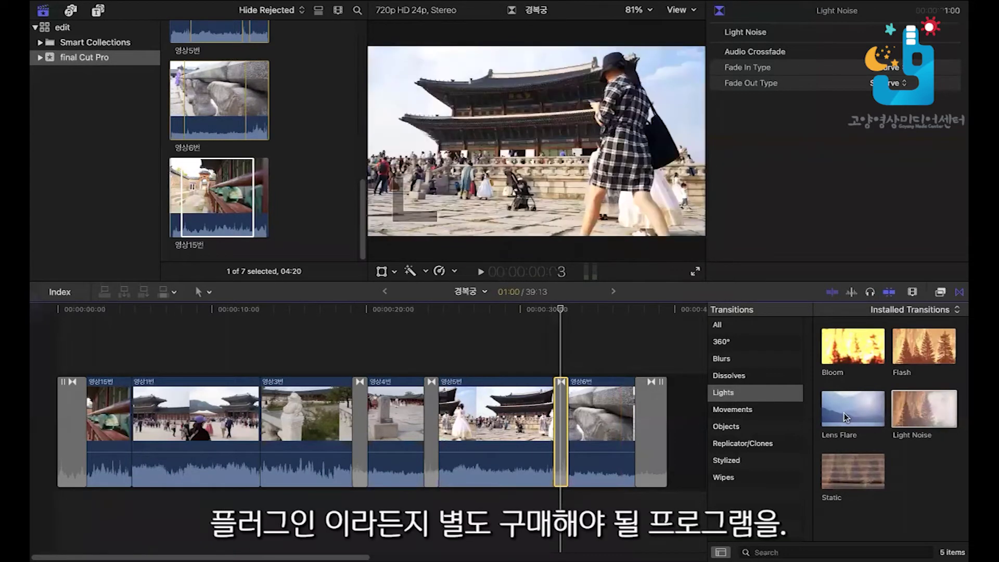
Add the Lens Flare transition between 영상1번 and 영상3번 and play it
drag(845, 416, 260, 341)
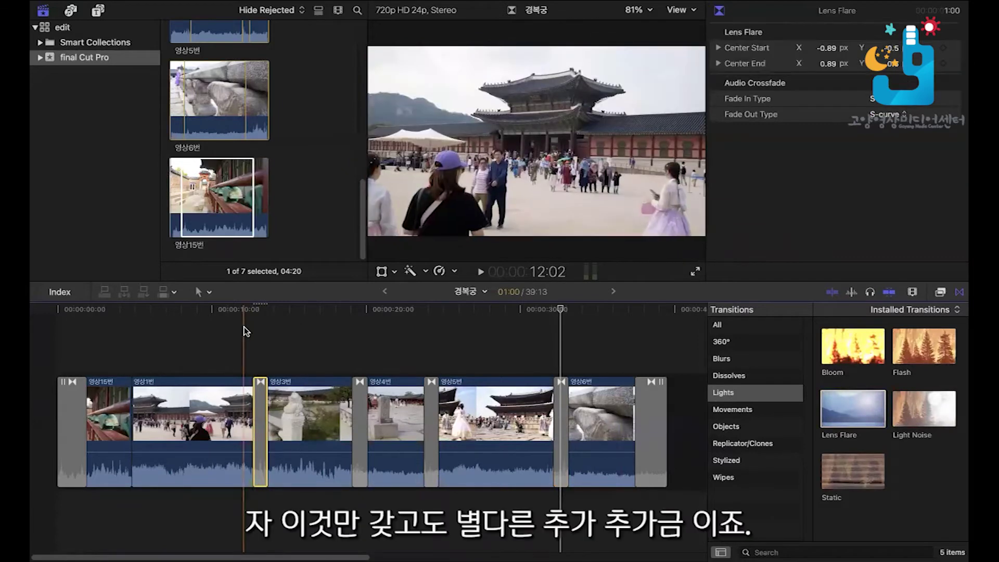
click(245, 327)
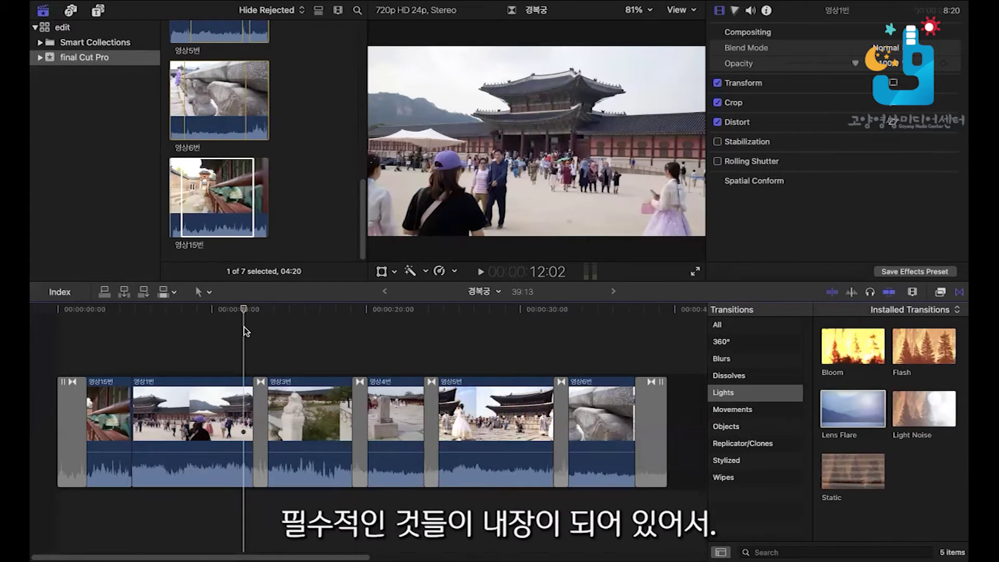
key(space)
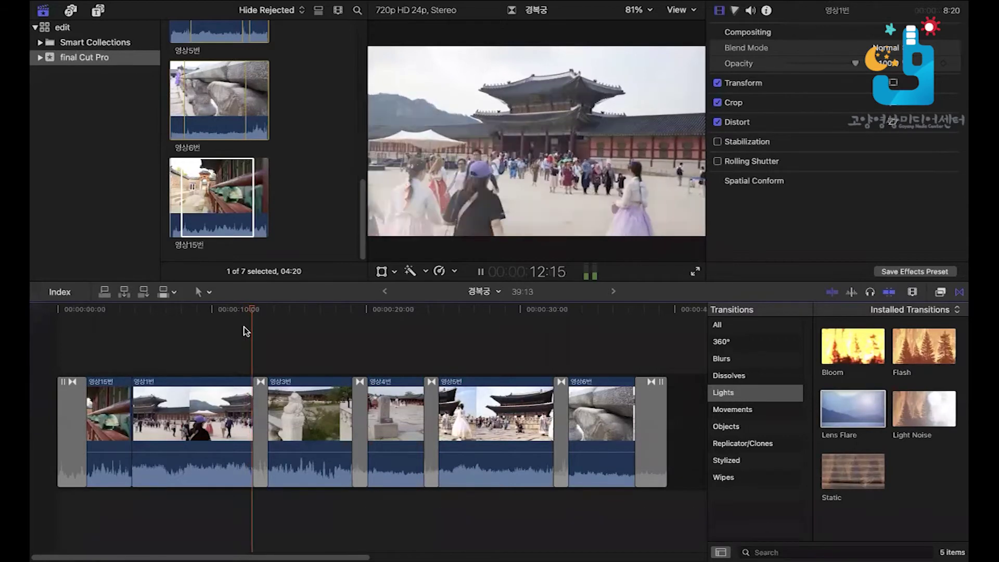
key(space)
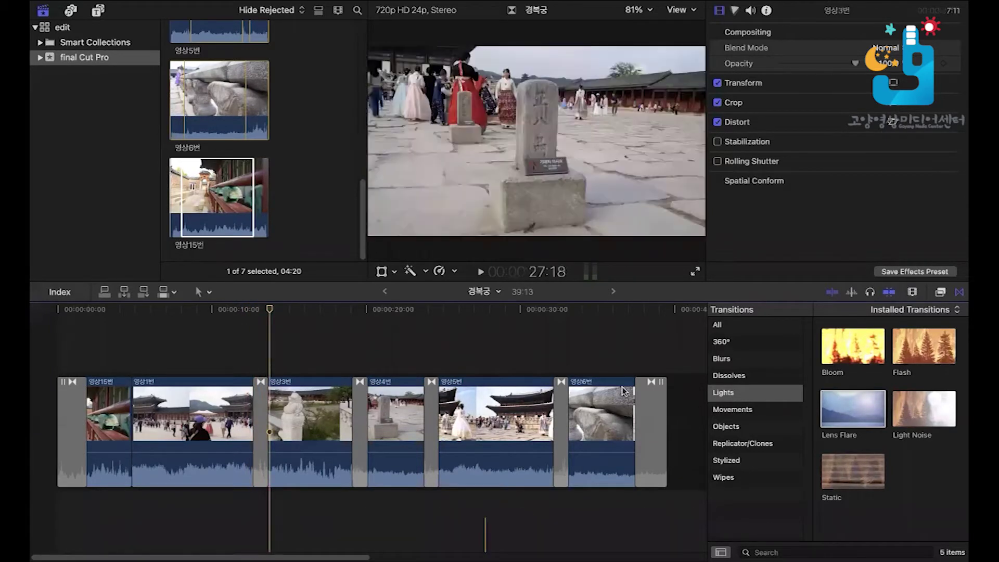
Replace the Lens Flare transition between 영상1번 and 영상3번 with Mosaic from the Movements category and play it
click(732, 410)
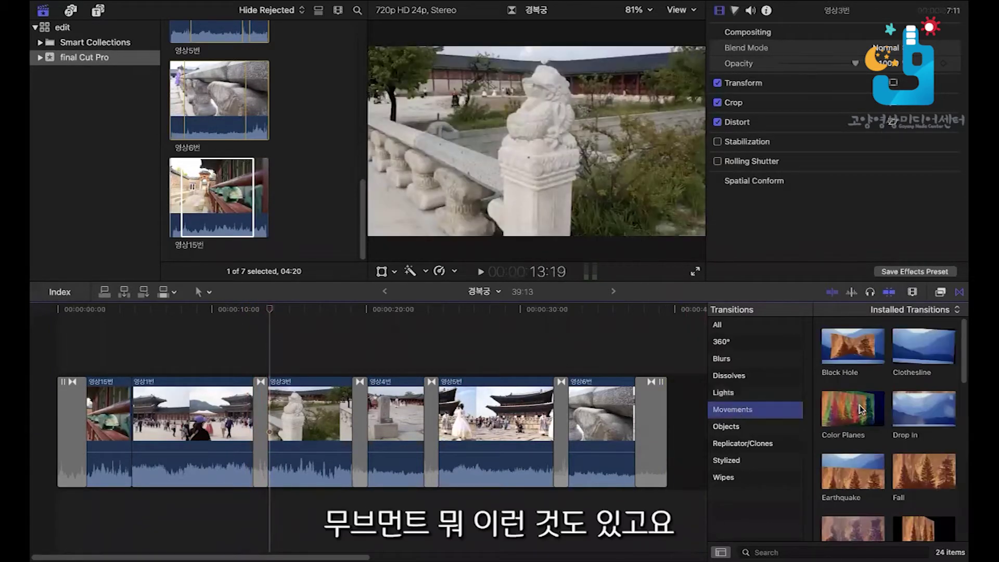
scroll(911, 404, down, 5)
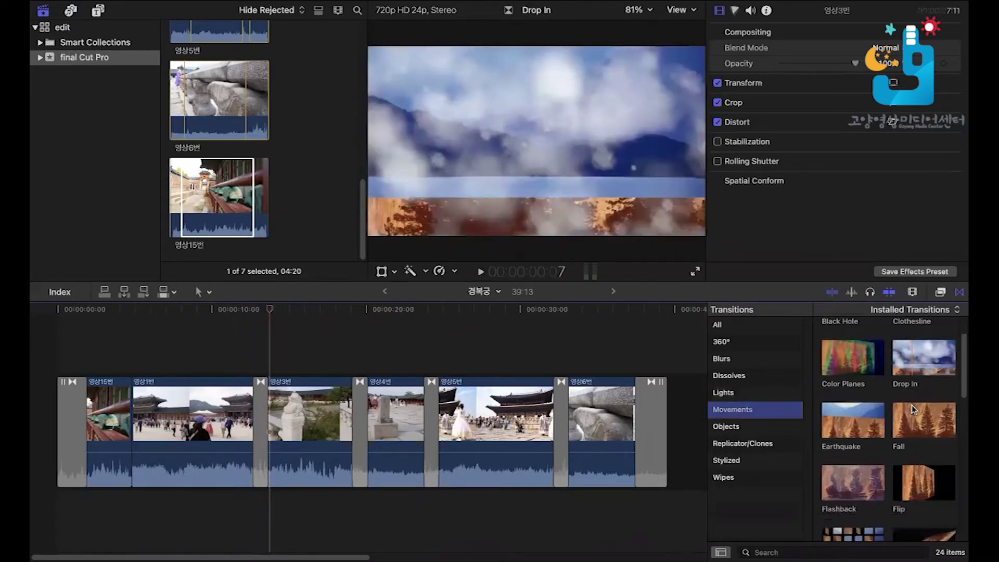
click(854, 415)
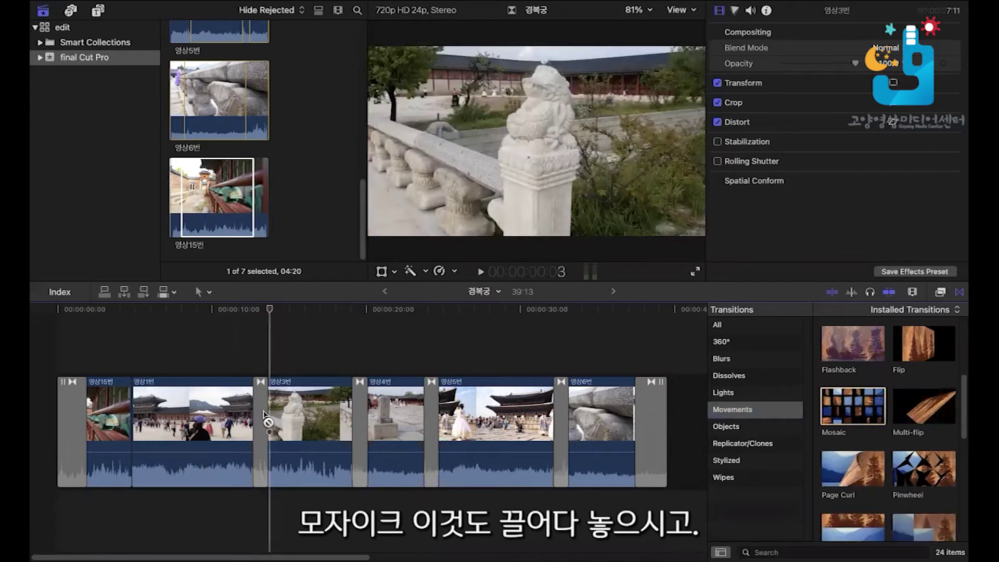
key(space)
key(space)
Replace the transition between 영상3번 and 영상4번 with Swap from the Movements category and play it
scroll(944, 457, down, 5)
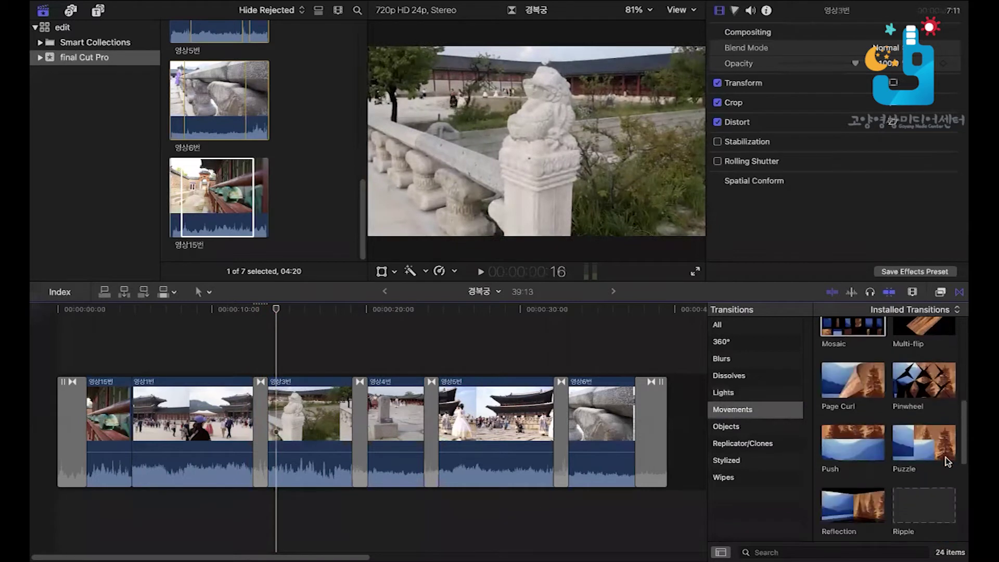
scroll(945, 457, down, 6)
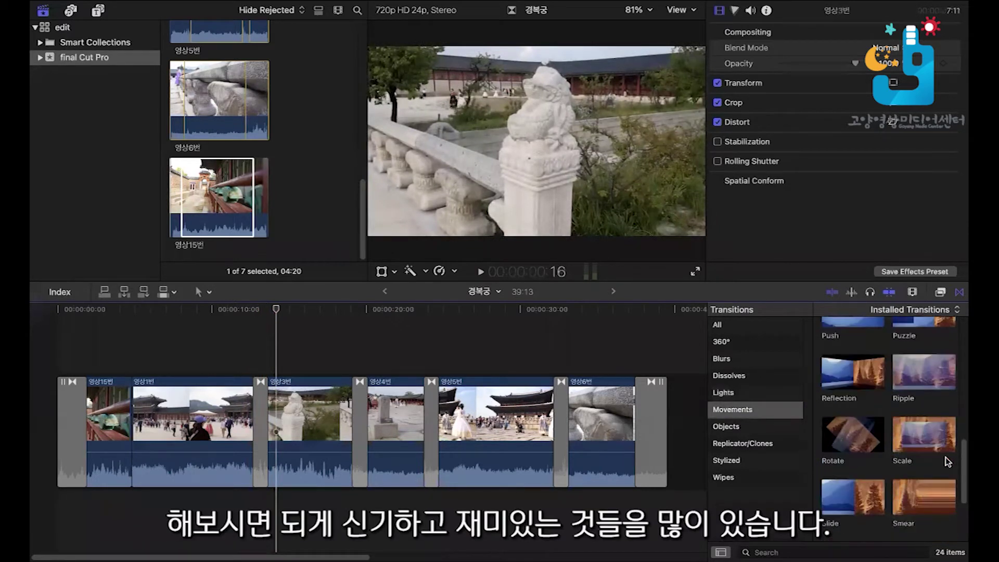
scroll(945, 458, down, 1)
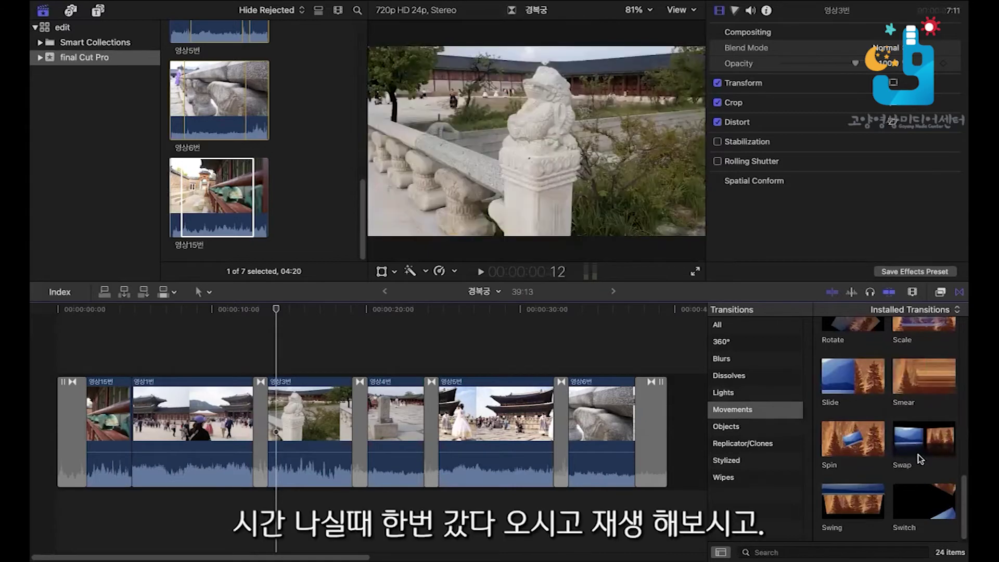
click(916, 448)
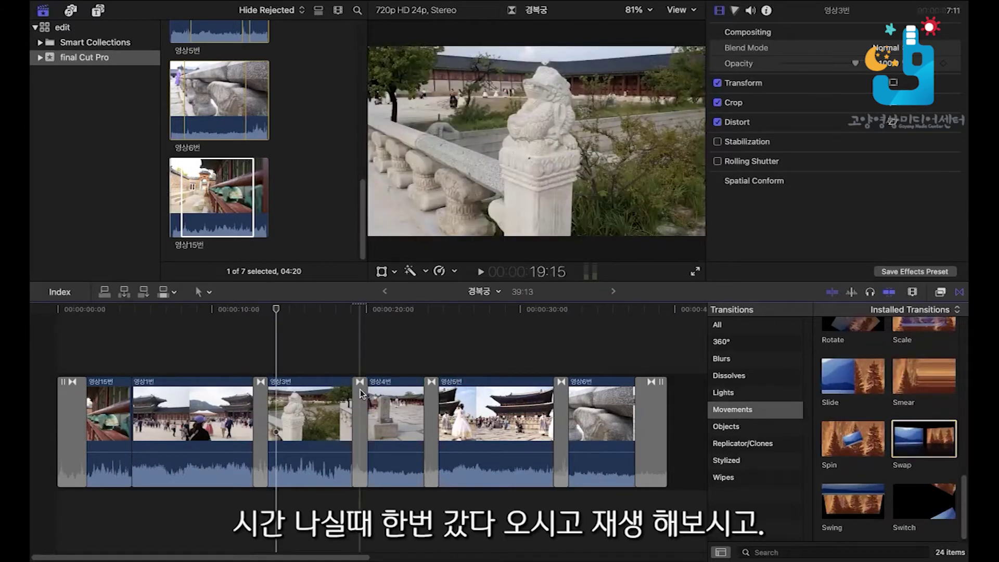
key(space)
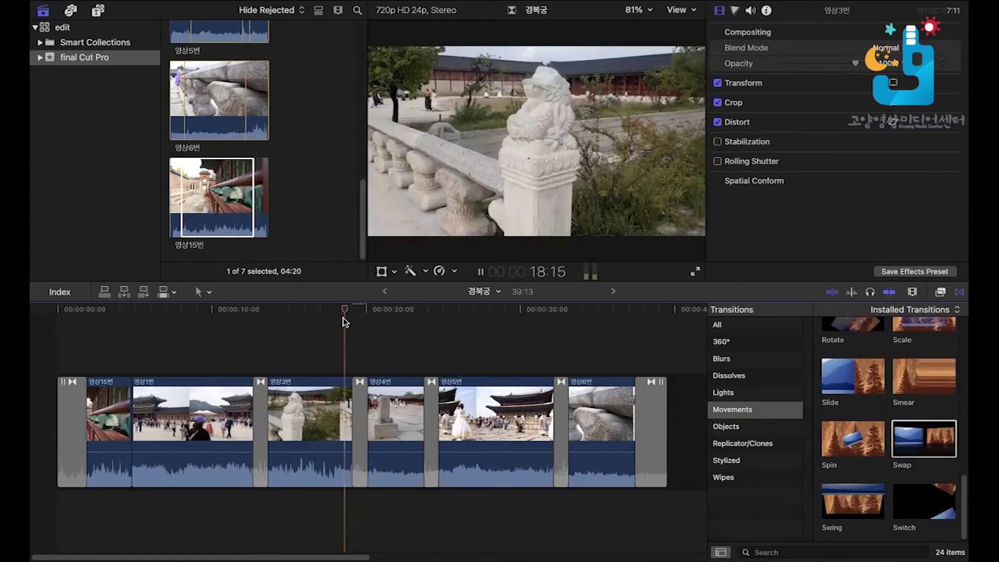
key(space)
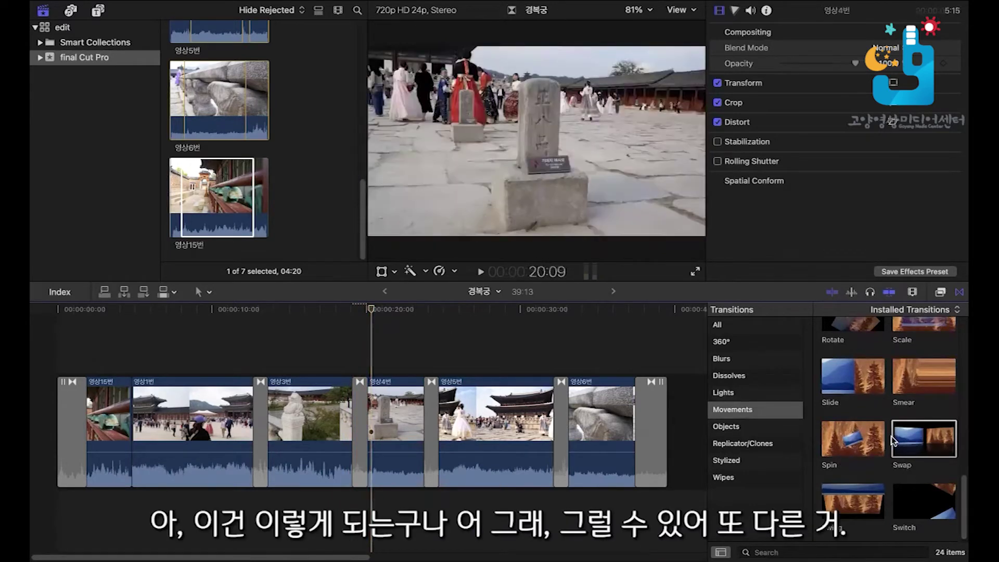
Replace the Swap transition between 영상3번 and 영상4번 with Slide and play it
drag(864, 386, 363, 407)
click(345, 312)
key(space)
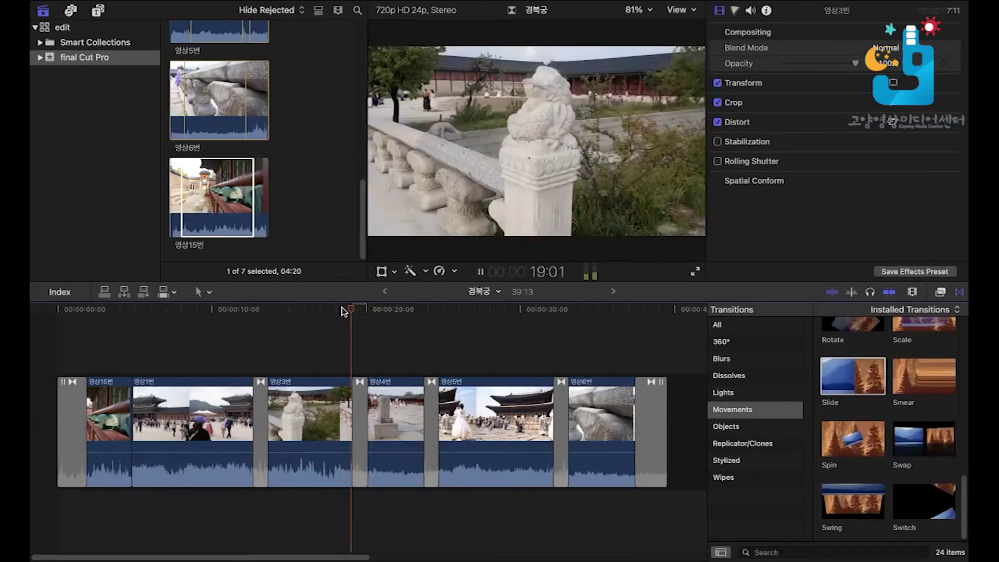
key(space)
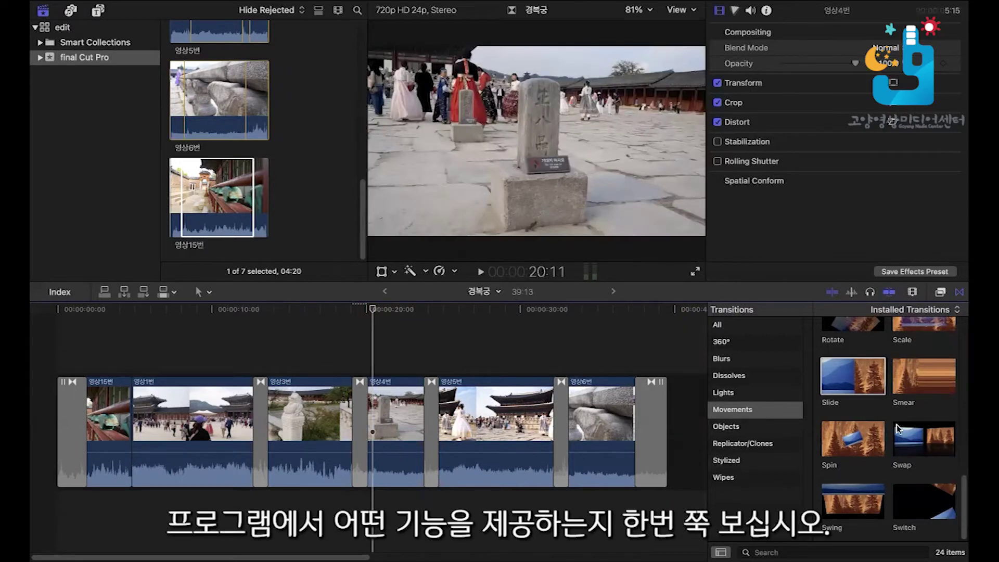
Replace the Lens Flare transition between 영상4번 and 영상5번 with Curtains from the Objects category and play it
scroll(897, 425, up, 2)
click(735, 427)
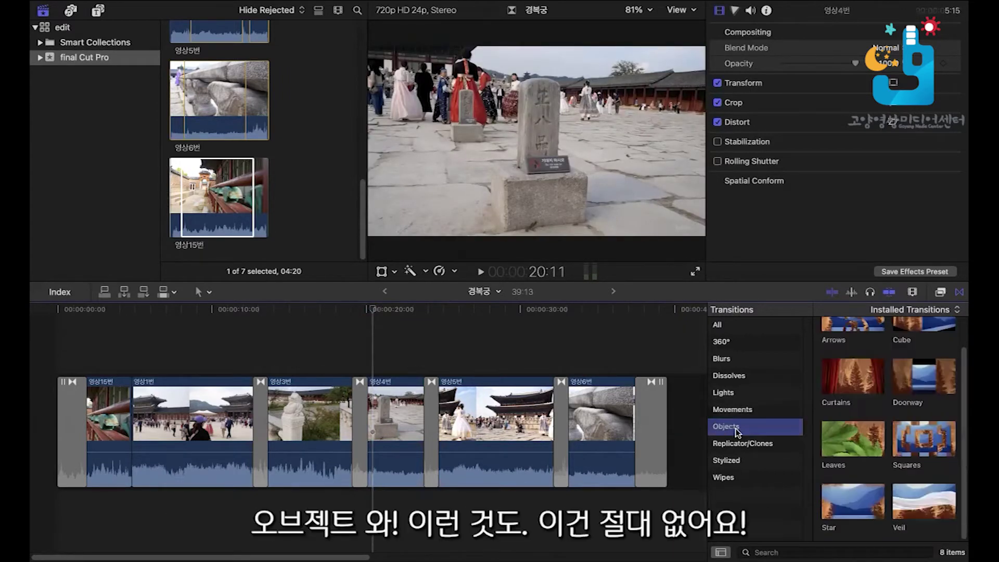
drag(847, 386, 424, 413)
click(416, 312)
key(space)
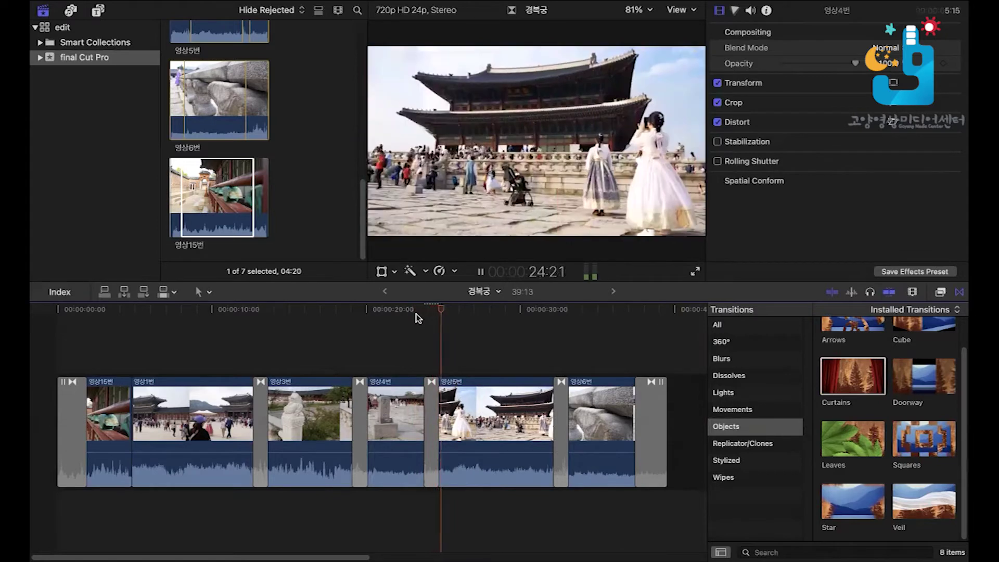
Place the playhead just before the Curtains transition between 영상4번 and 영상5번 and replace that transition with Leaves
click(415, 312)
drag(852, 438, 433, 395)
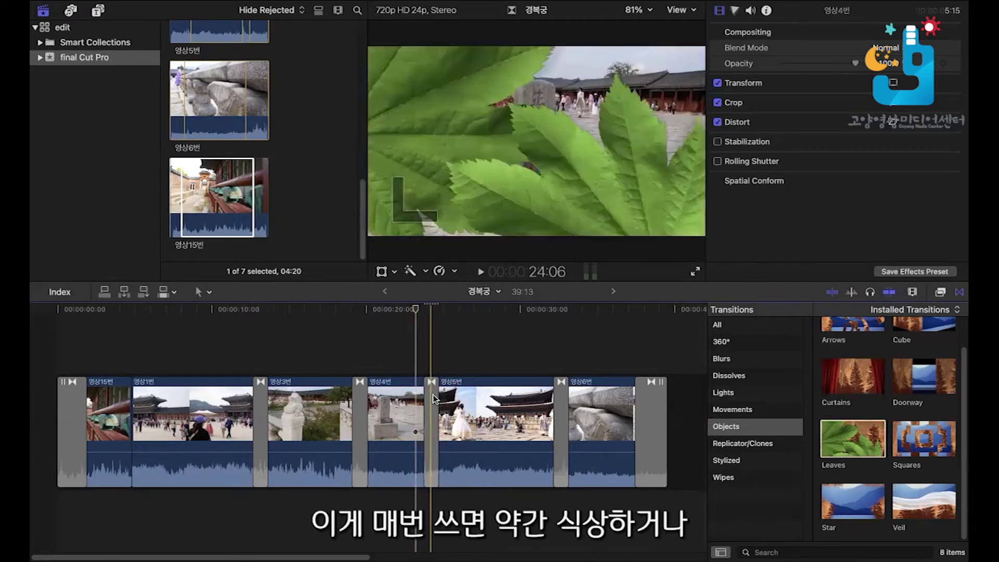
Play the Leaves transition between 영상4번 and 영상5번 and look over the other Objects transitions
key(shift+slash)
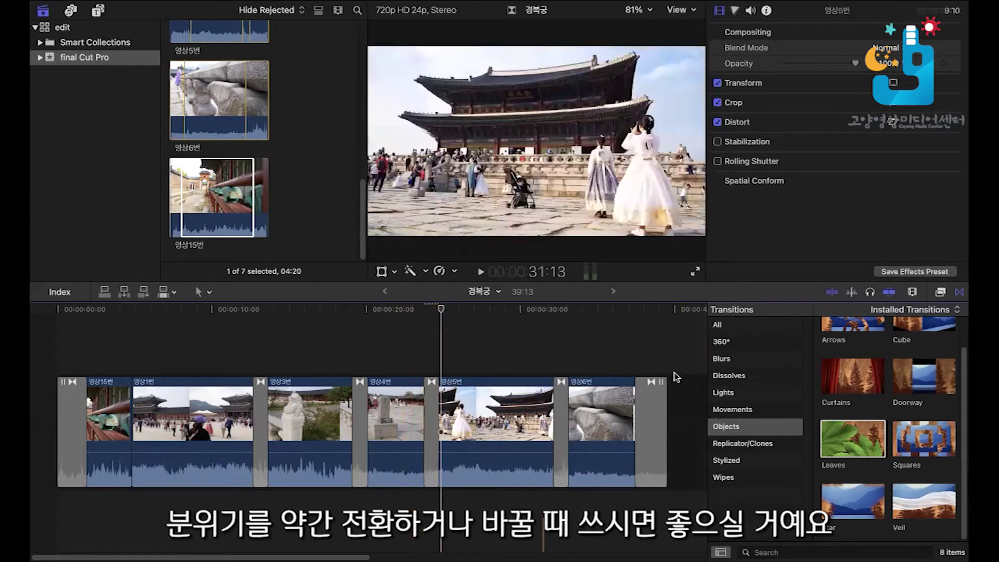
scroll(883, 432, up, 2)
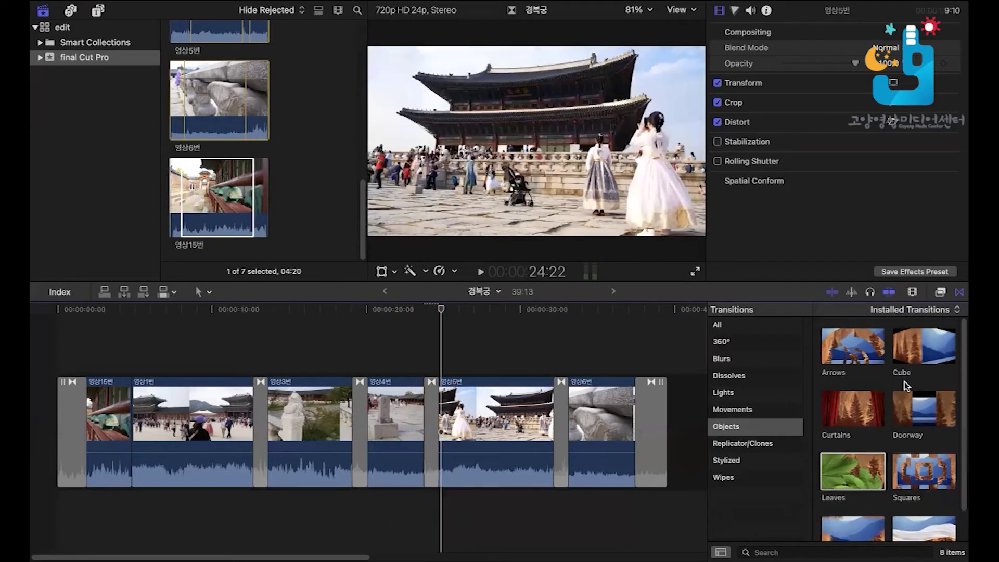
scroll(904, 382, down, 2)
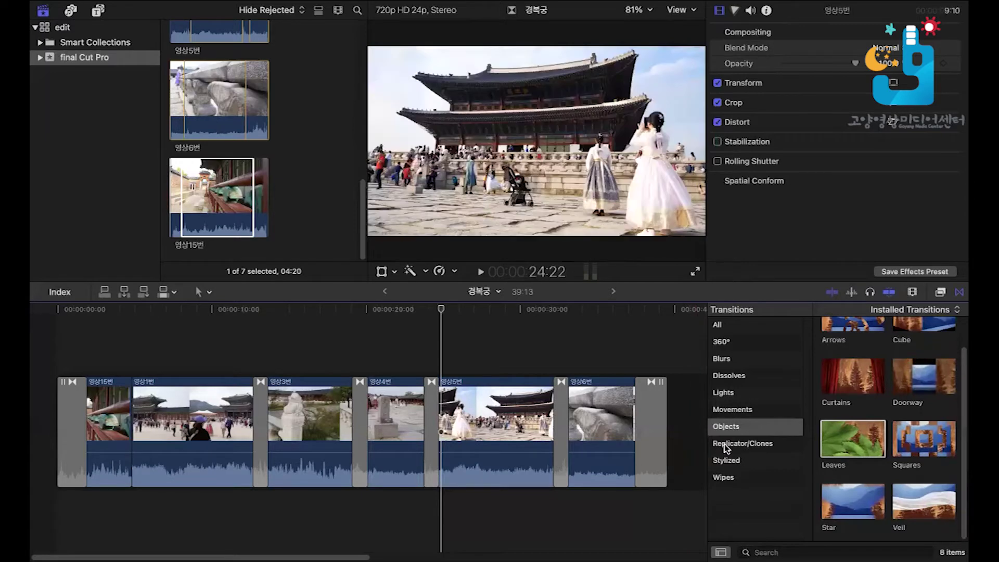
Replace the Leaves transition between 영상4번 and 영상5번 with Combo Spin from the Replicator/Clones category and play it
click(725, 443)
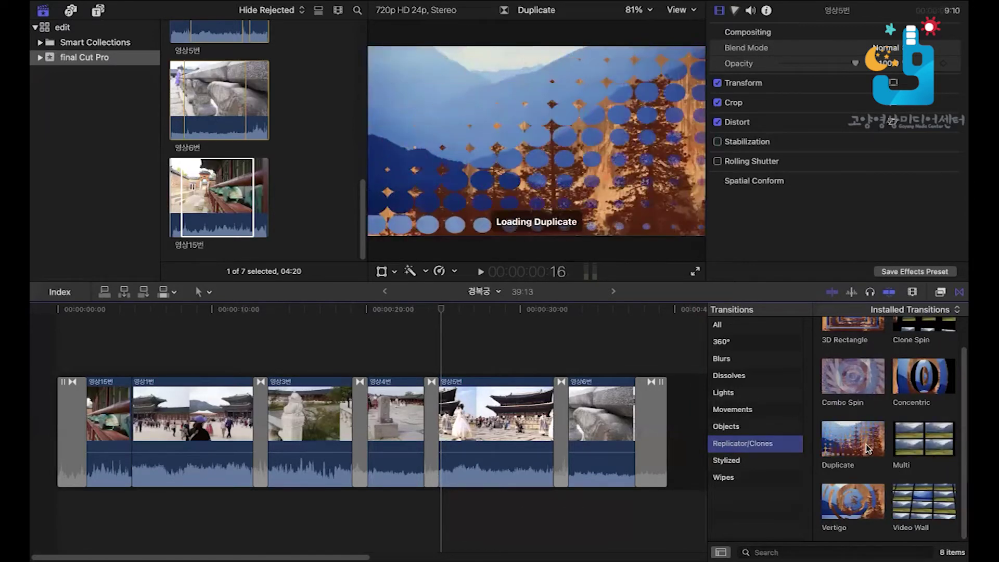
drag(832, 376, 431, 412)
click(413, 312)
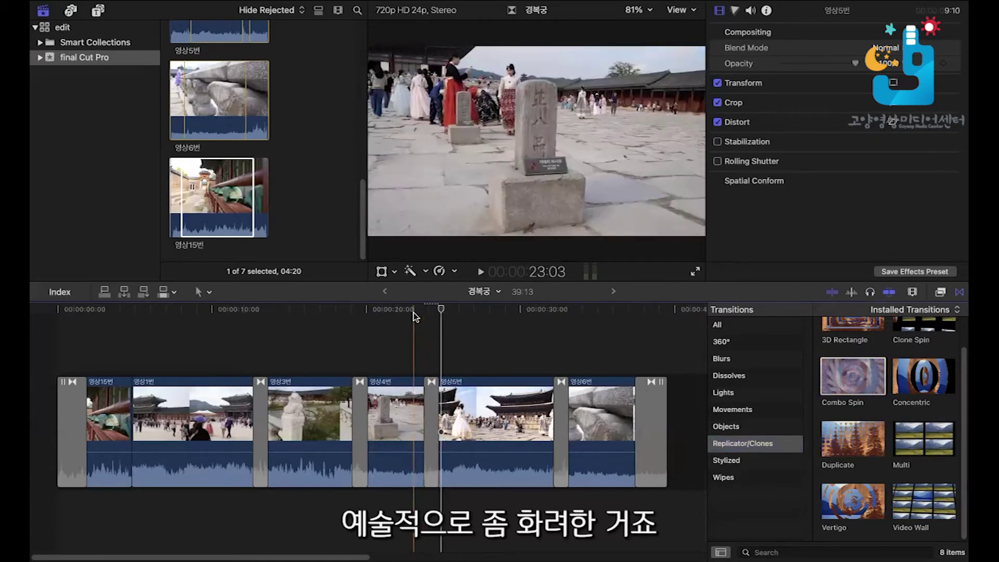
key(space)
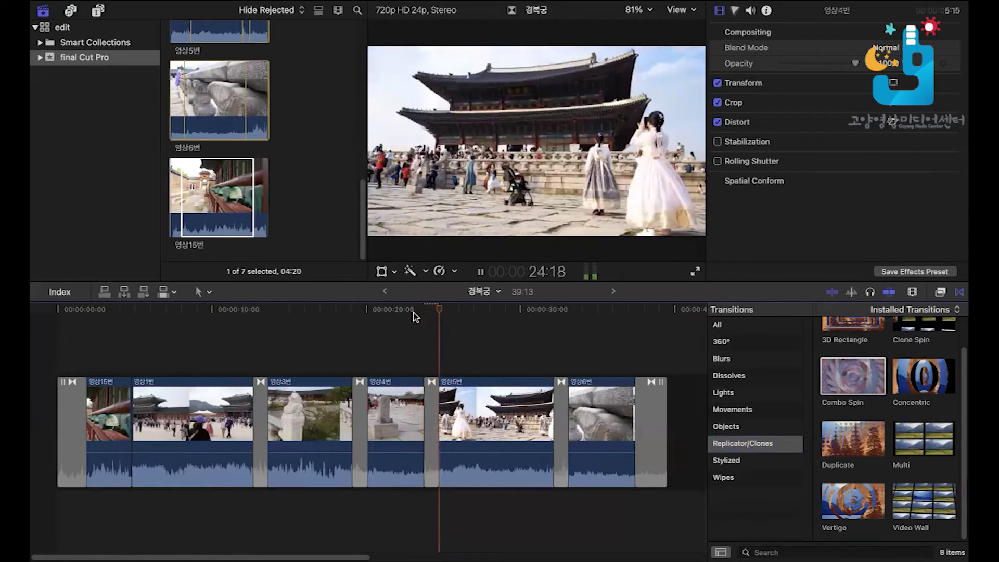
key(space)
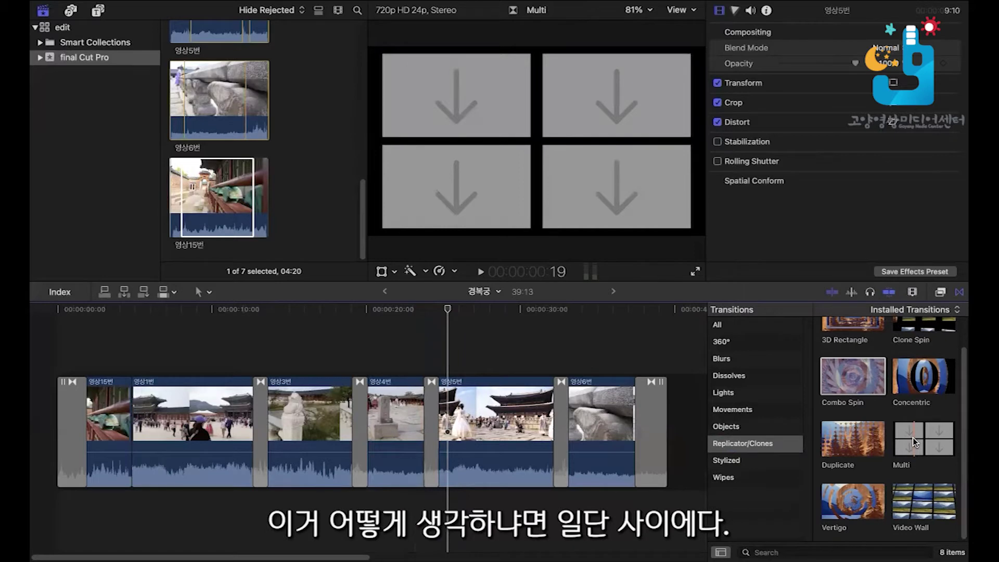
Replace the Combo Spin transition between 영상4번 and 영상5번 with Multi and play it
drag(918, 438, 434, 394)
click(410, 308)
key(space)
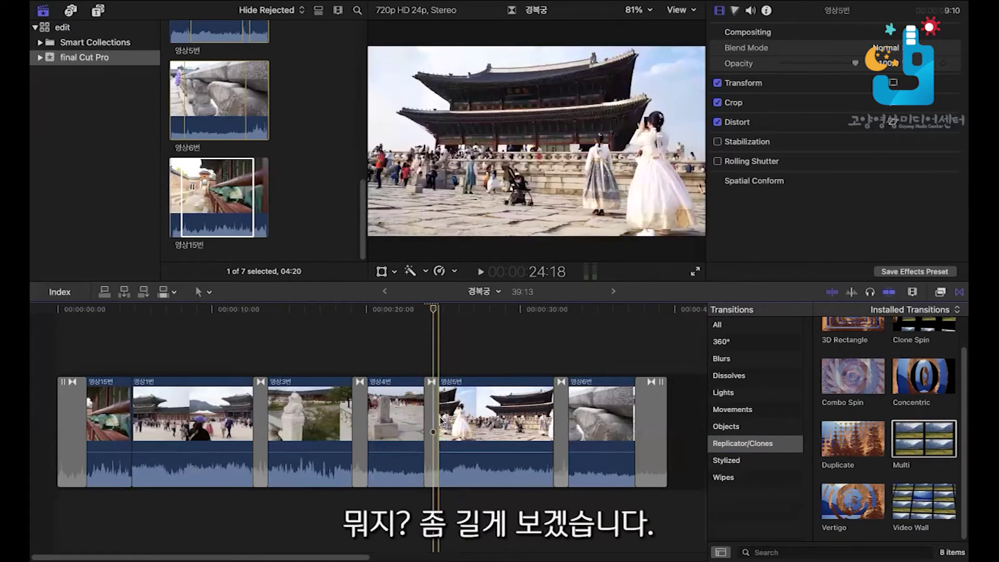
Lengthen the Multi transition between 영상4번 and 영상5번 to about 3:14 and play it through its four-panel section
drag(440, 420, 457, 419)
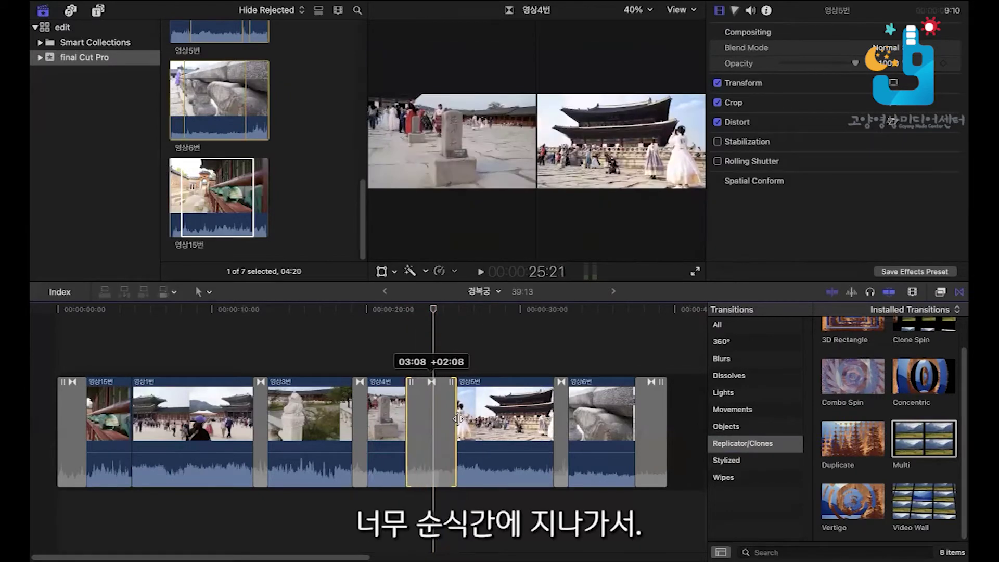
click(402, 309)
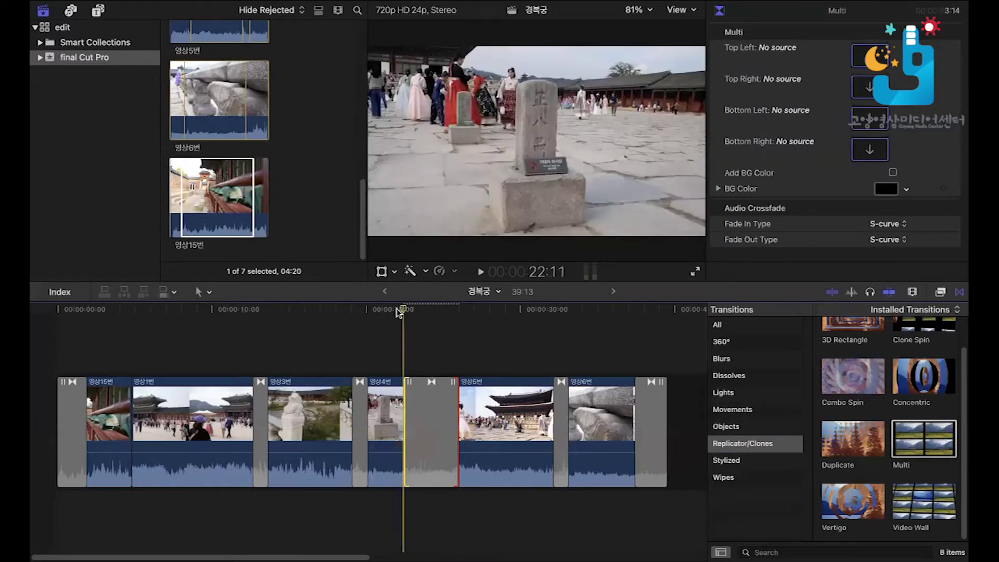
key(space)
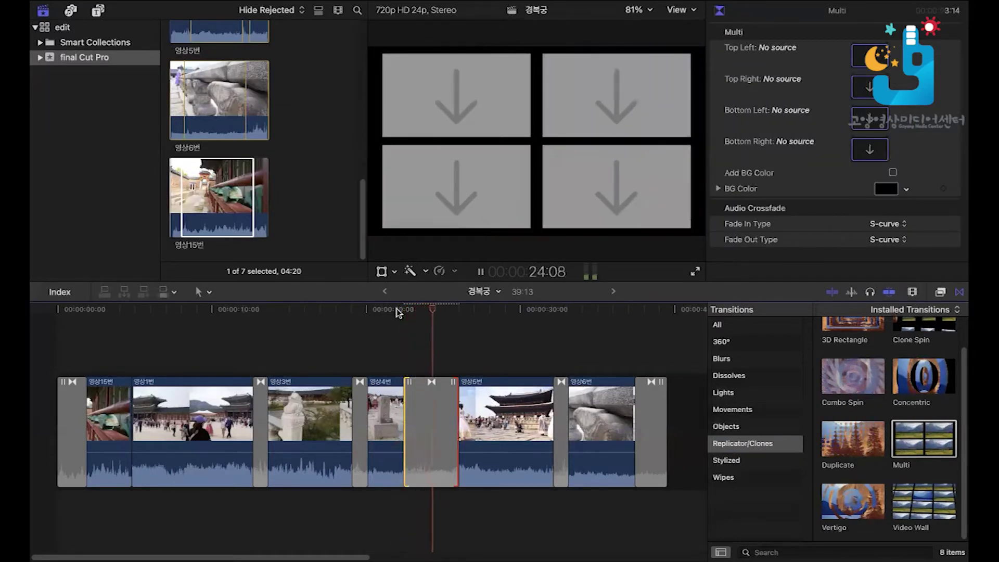
key(space)
drag(398, 311, 419, 310)
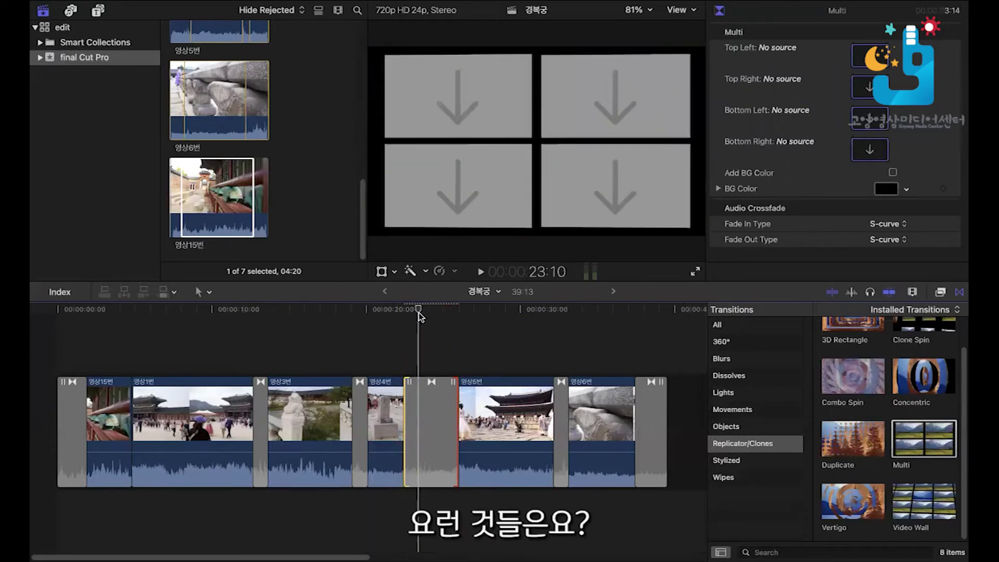
Select the Multi transition and choose the 영상3번 clip from the event as its Top Left source
click(435, 409)
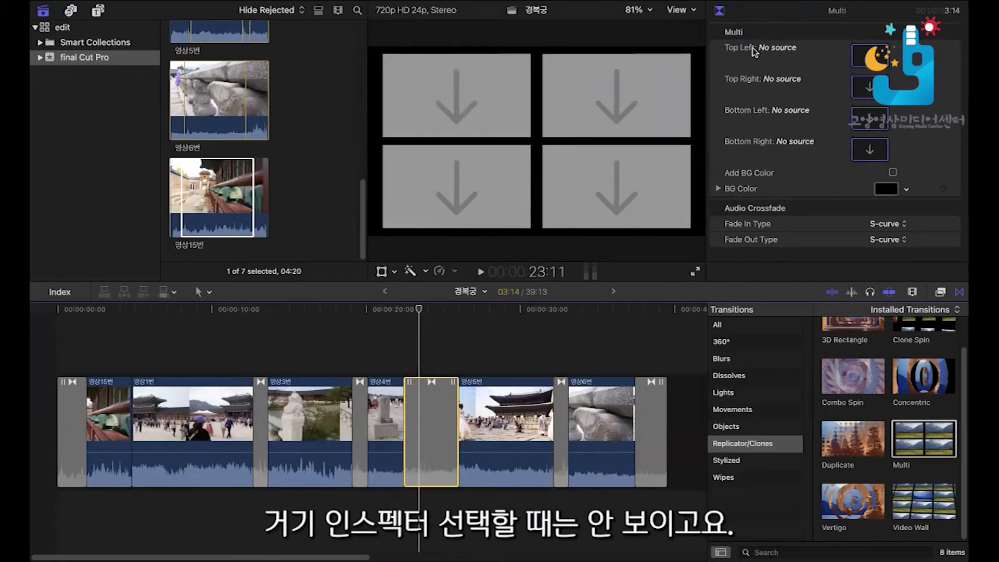
click(474, 416)
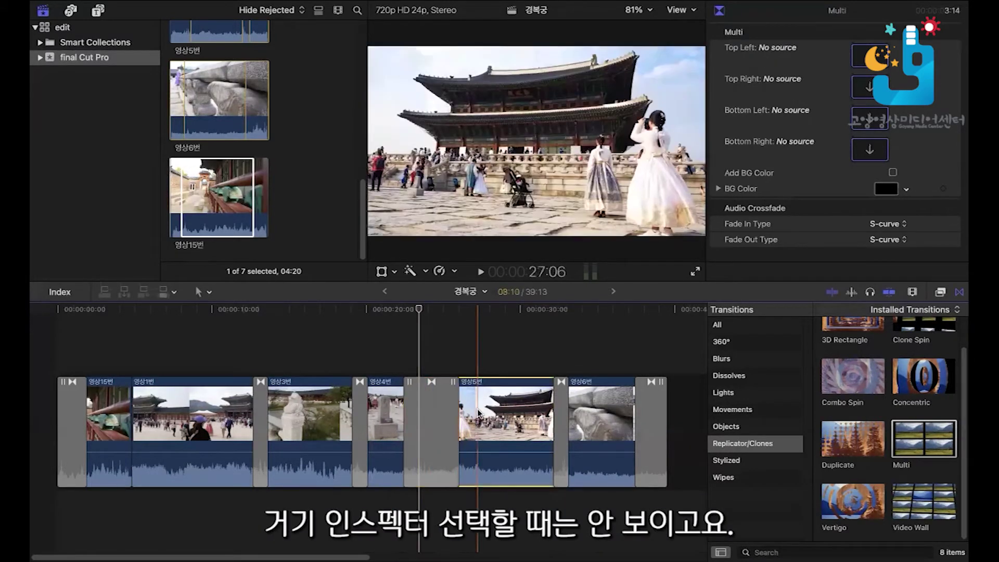
click(439, 413)
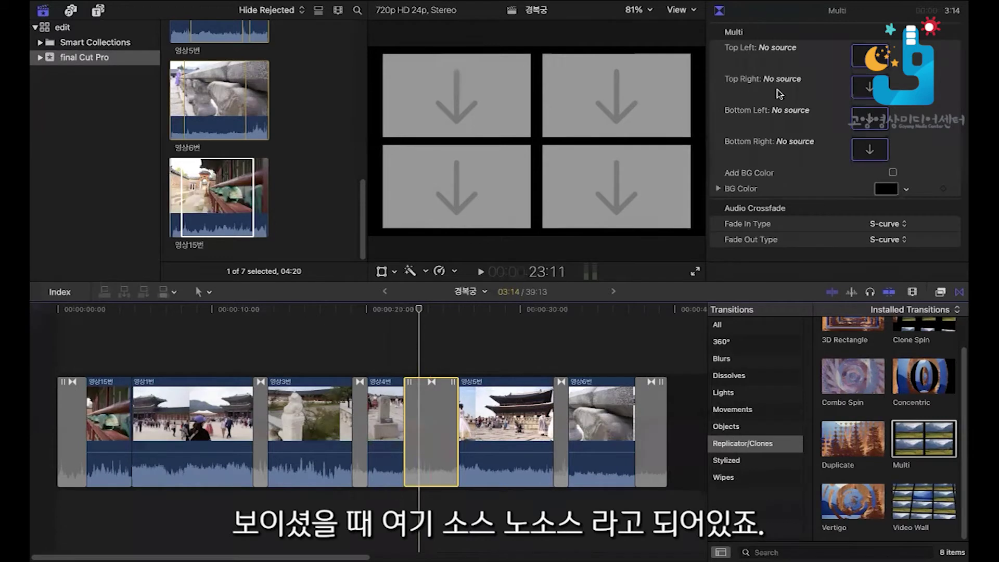
click(859, 66)
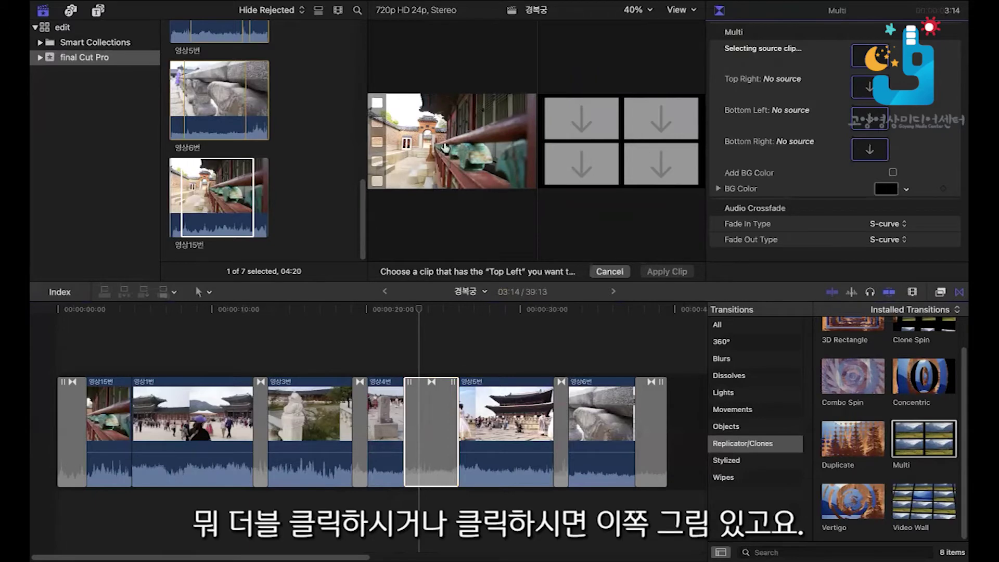
scroll(287, 114, up, 2)
scroll(287, 113, up, 8)
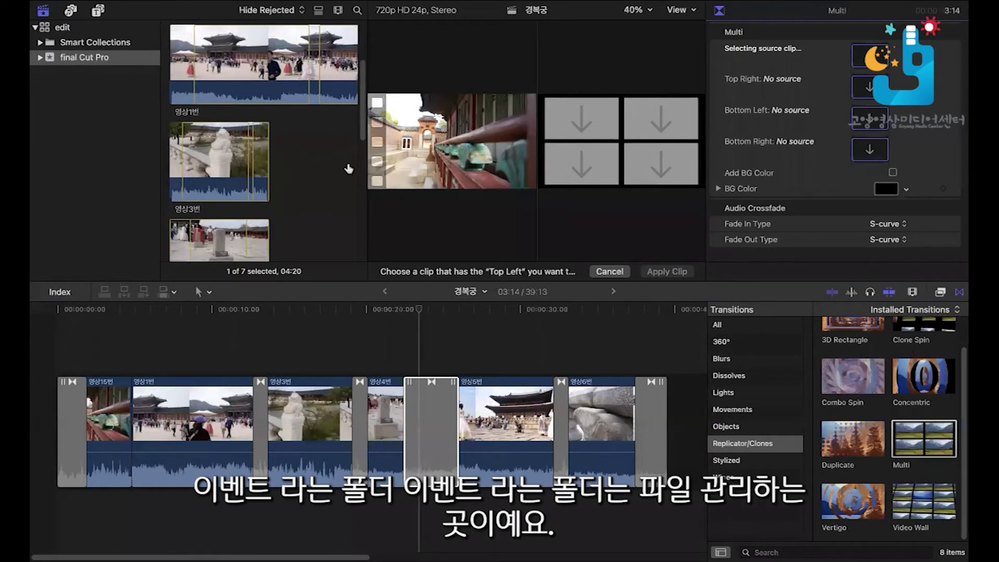
scroll(348, 167, down, 1)
click(201, 154)
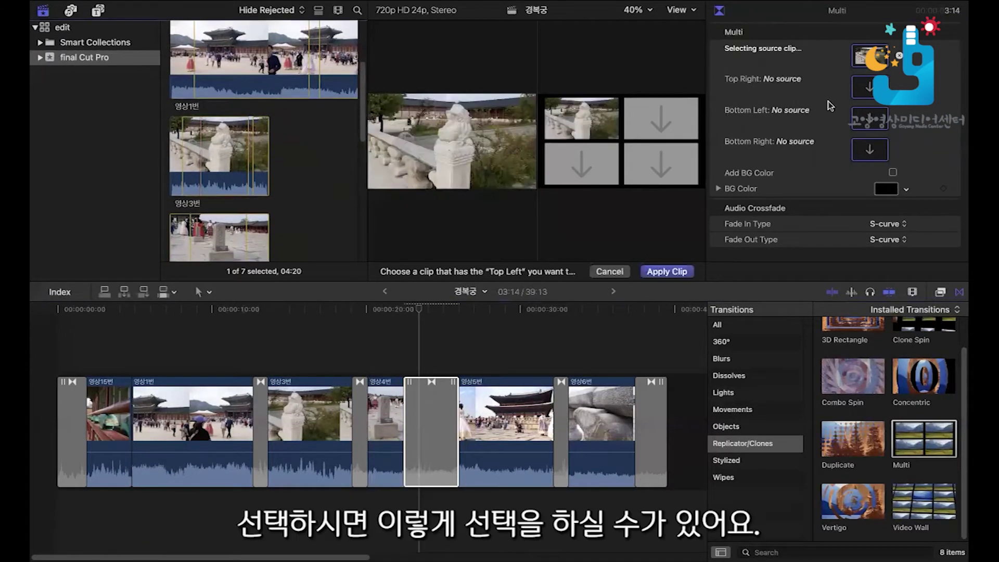
Assign 영상4번, 영상5번 and 영상6번 to the Multi transition's Top Right, Bottom Left and Bottom Right sources, apply them and play the result
click(235, 242)
scroll(236, 242, down, 3)
scroll(235, 242, down, 3)
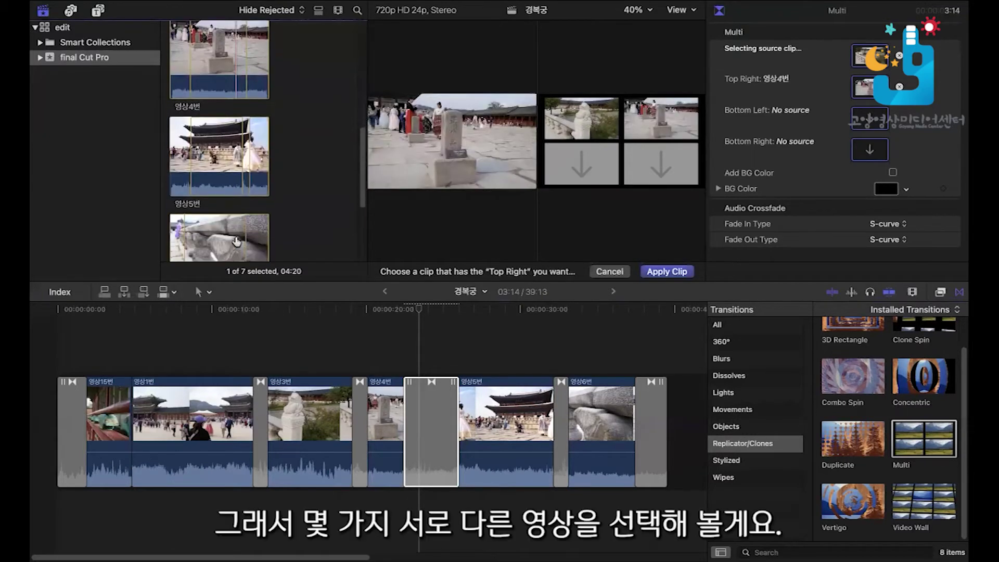
click(229, 153)
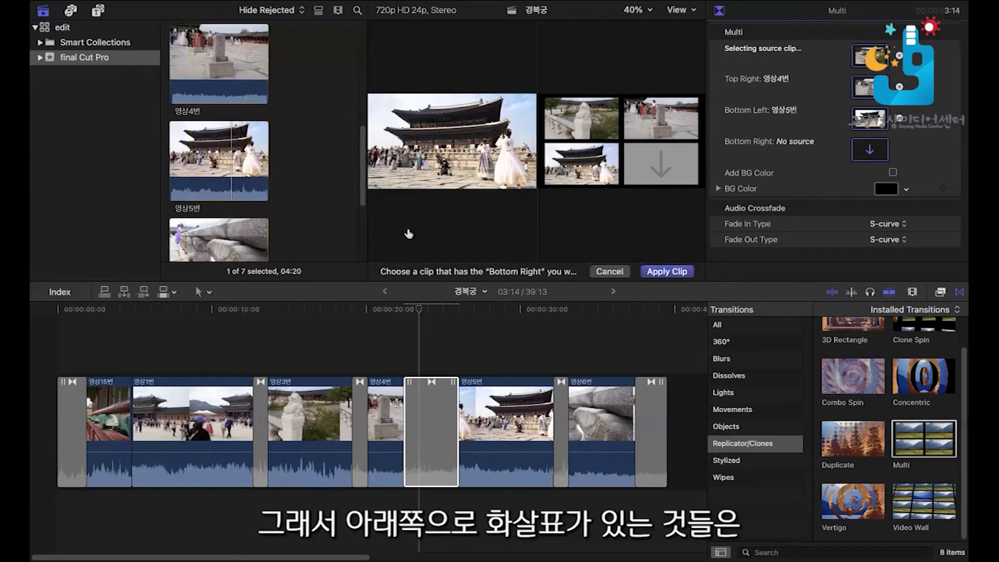
click(234, 256)
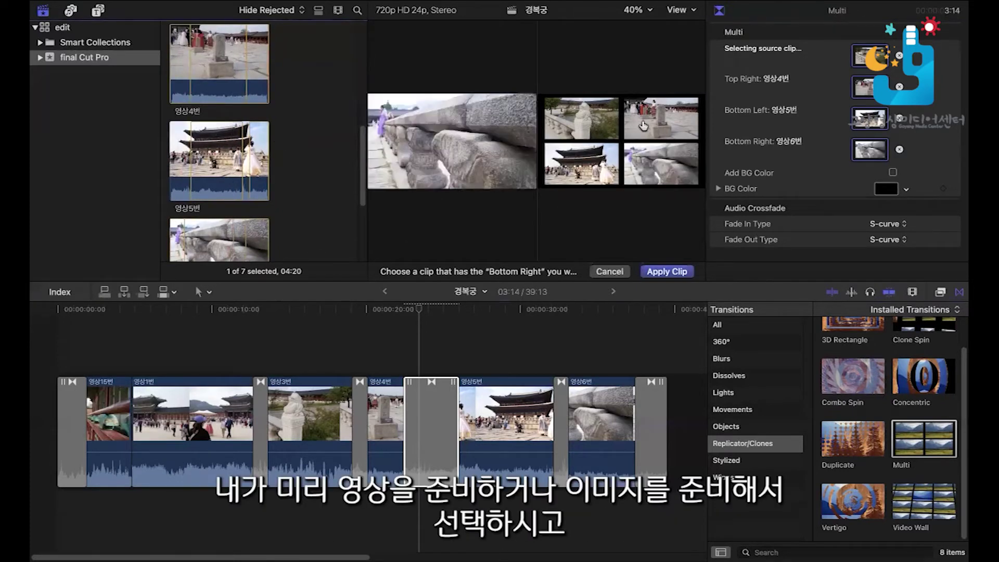
click(659, 273)
key(space)
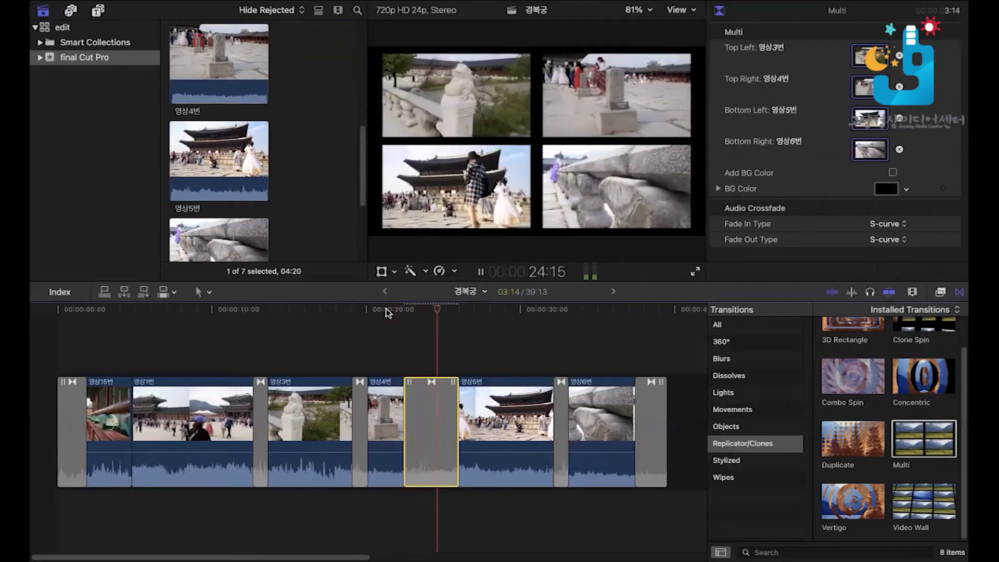
key(space)
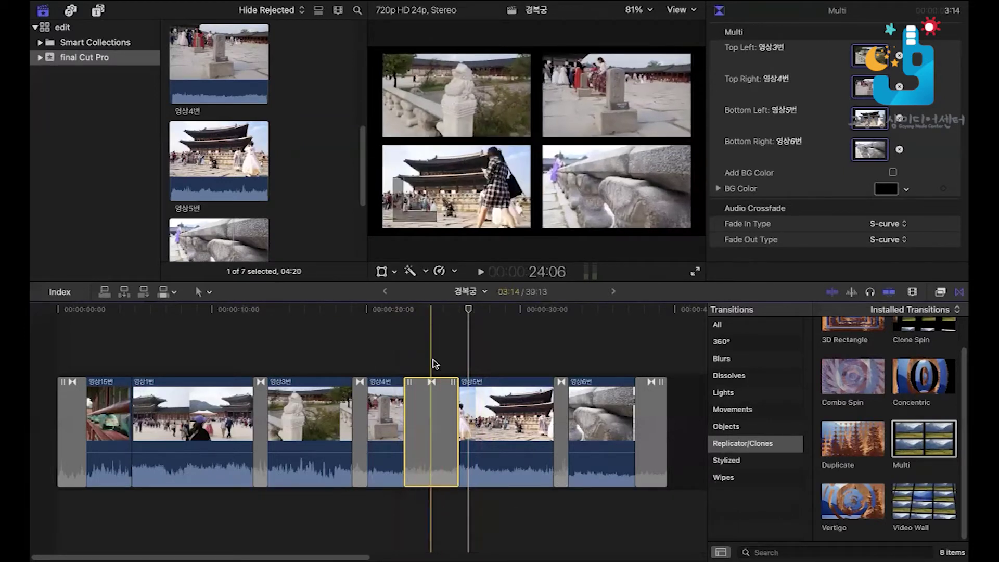
Browse the transitions in the Stylized, Wipes and Dissolves categories
drag(430, 385, 440, 385)
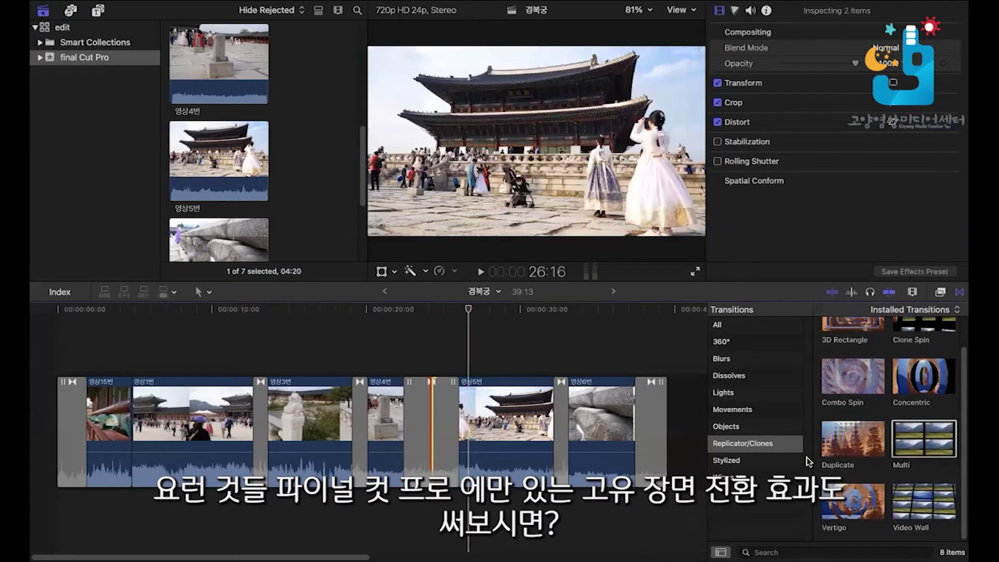
click(767, 461)
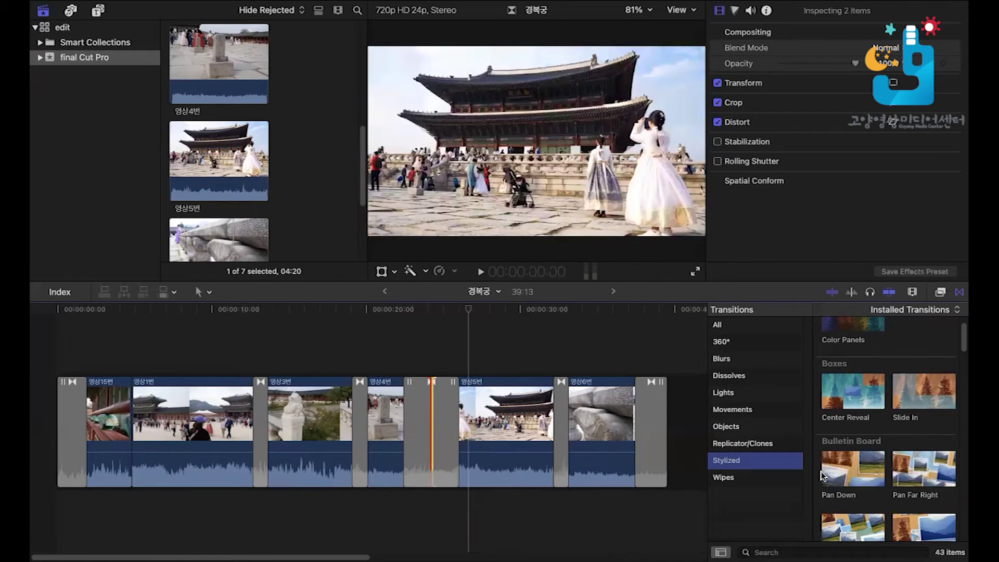
scroll(858, 468, down, 3)
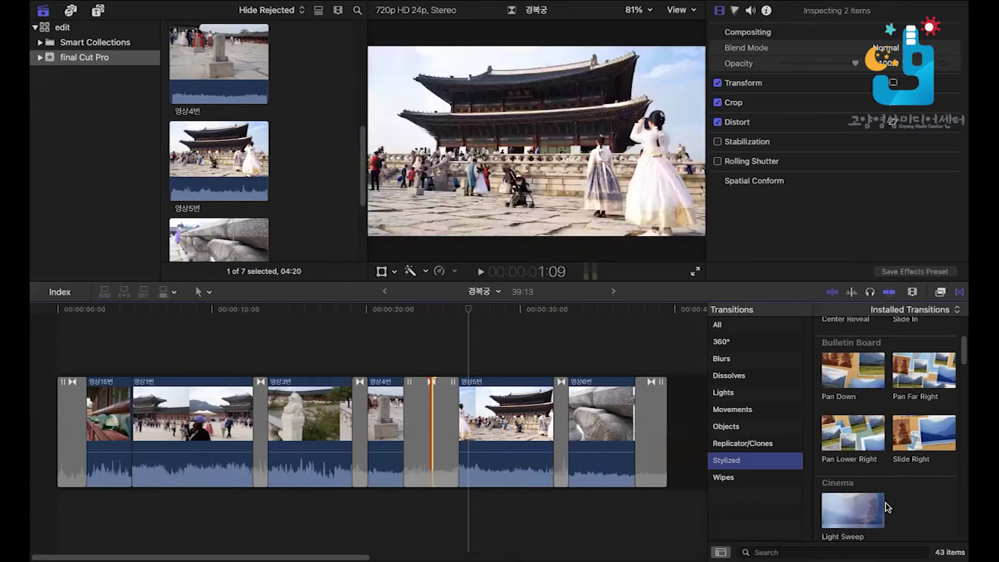
click(732, 477)
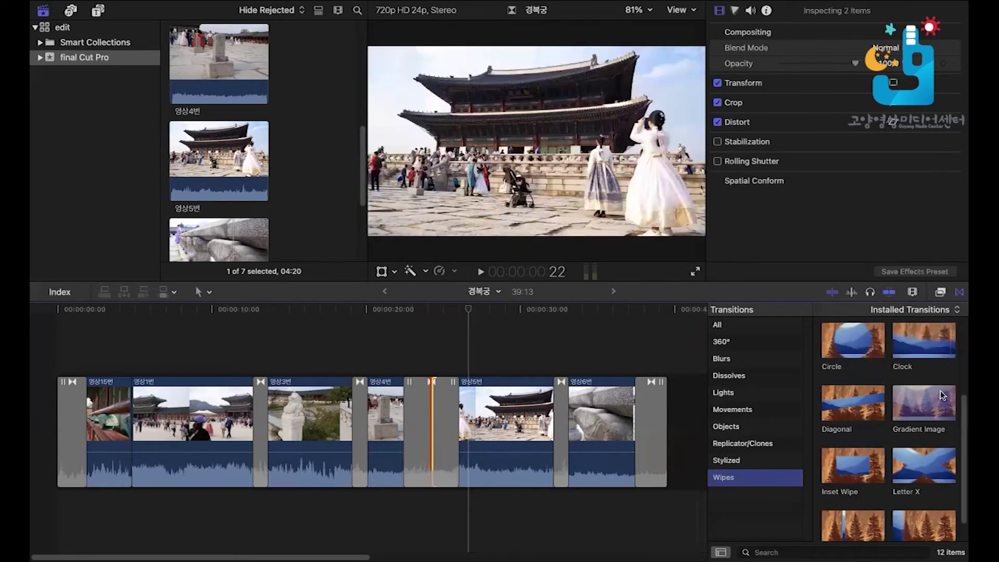
scroll(850, 417, down, 2)
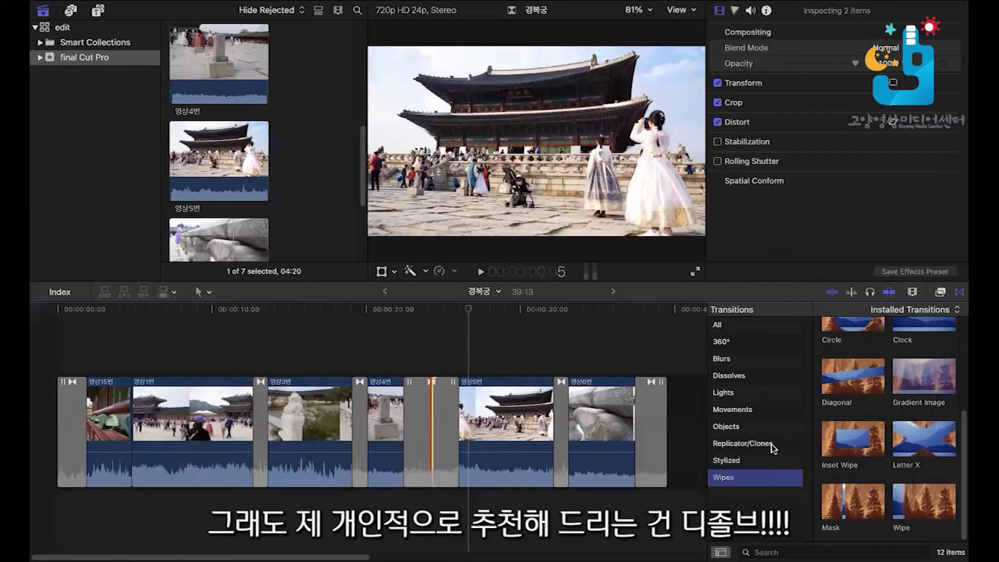
click(757, 379)
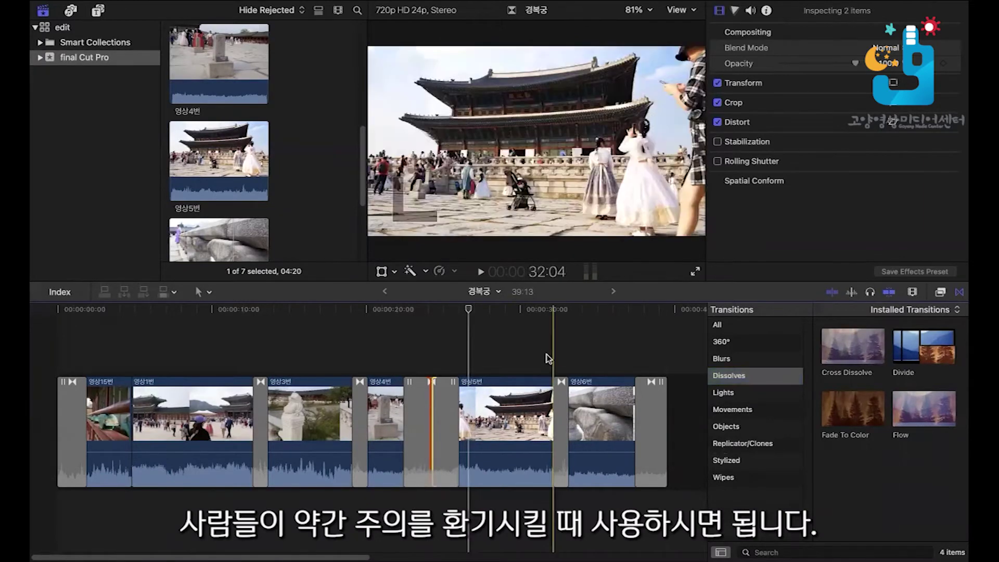
Delete all transitions between the palace clips and at both ends of the 경복궁 timeline
click(544, 353)
click(438, 399)
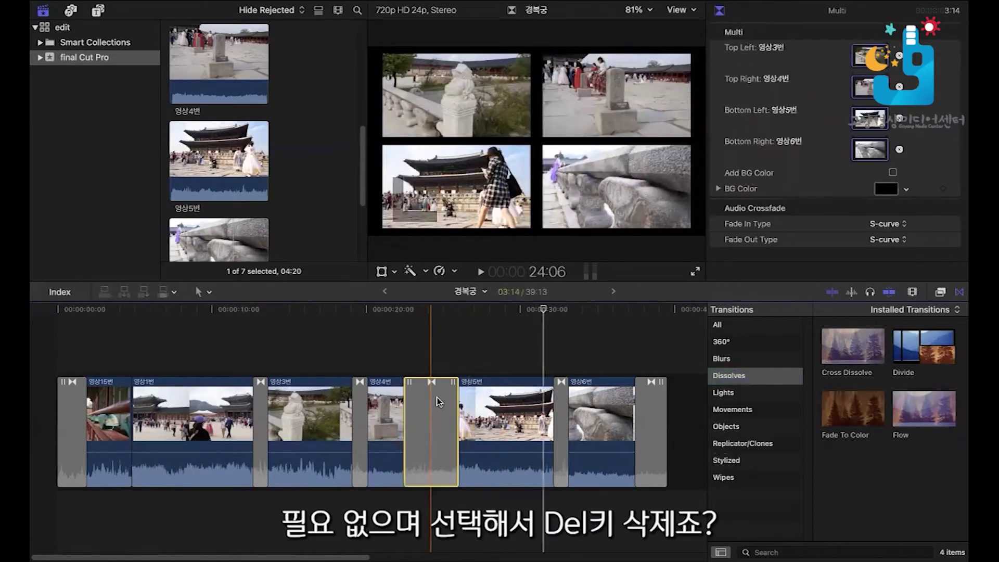
key(Delete)
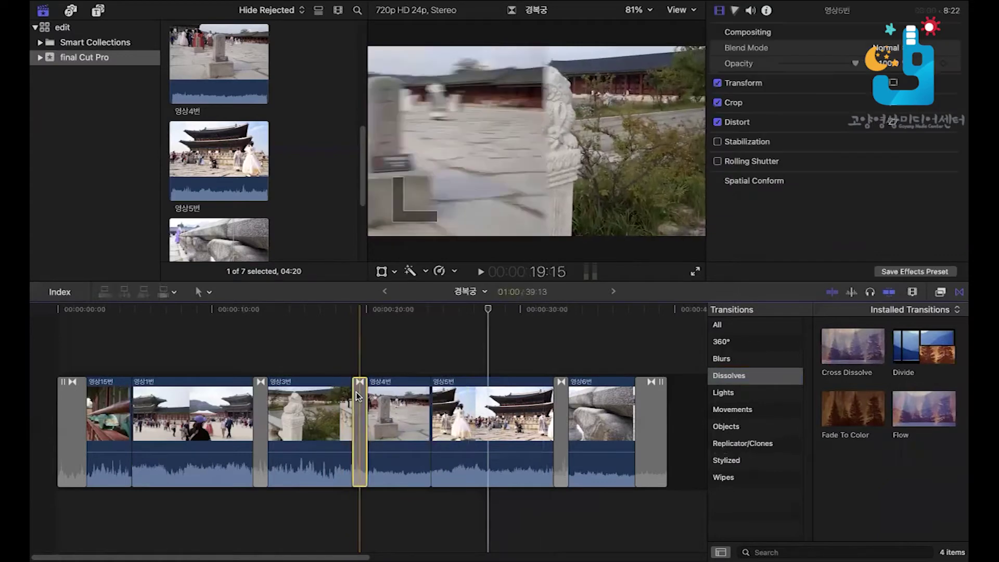
click(258, 417)
key(Delete)
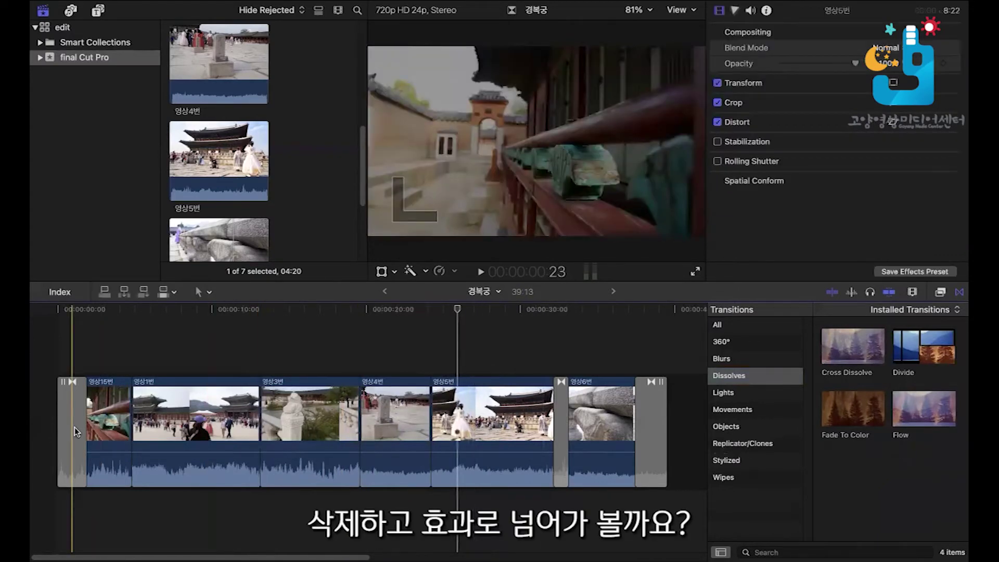
click(74, 427)
key(Delete)
click(562, 410)
key(Delete)
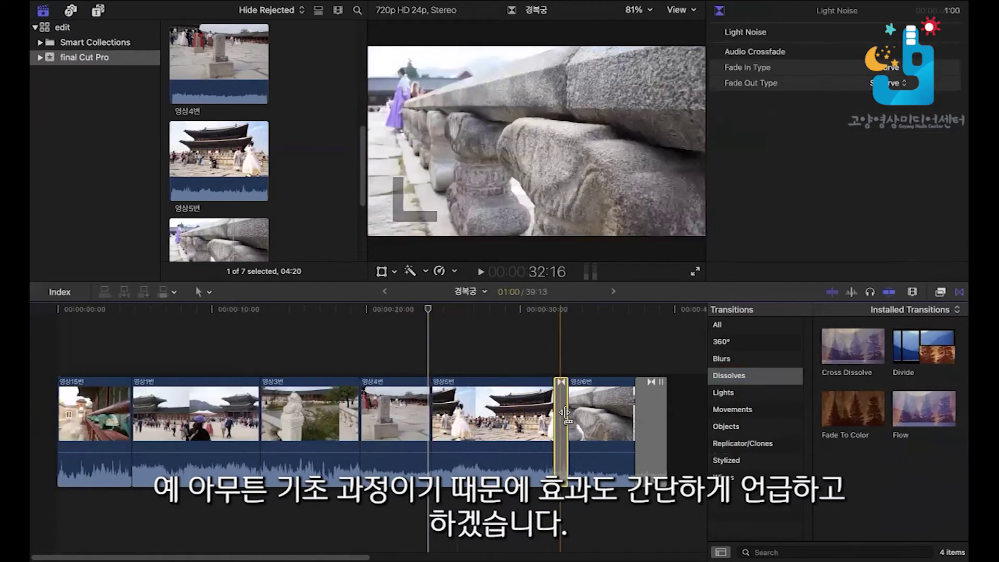
click(645, 411)
key(Delete)
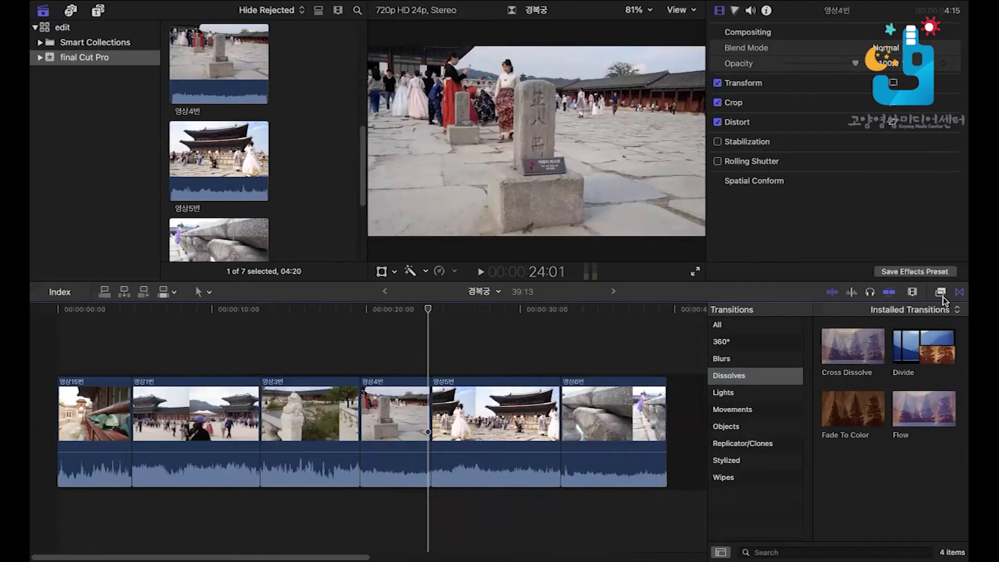
Show the installed effects and browse the 360° category, previewing 360° Patch and the Glow and Sharpen effects
click(940, 292)
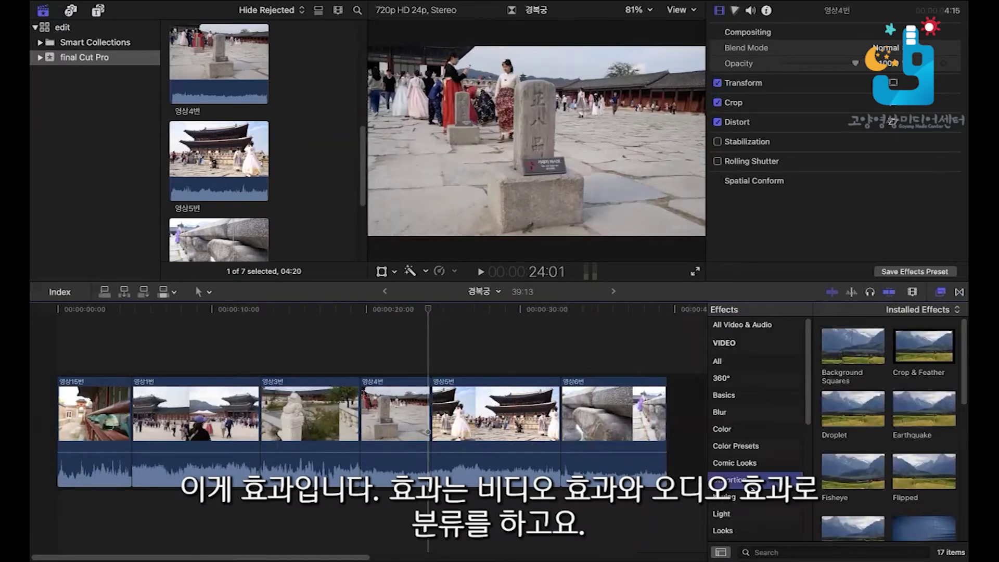
scroll(749, 458, down, 5)
scroll(749, 479, up, 5)
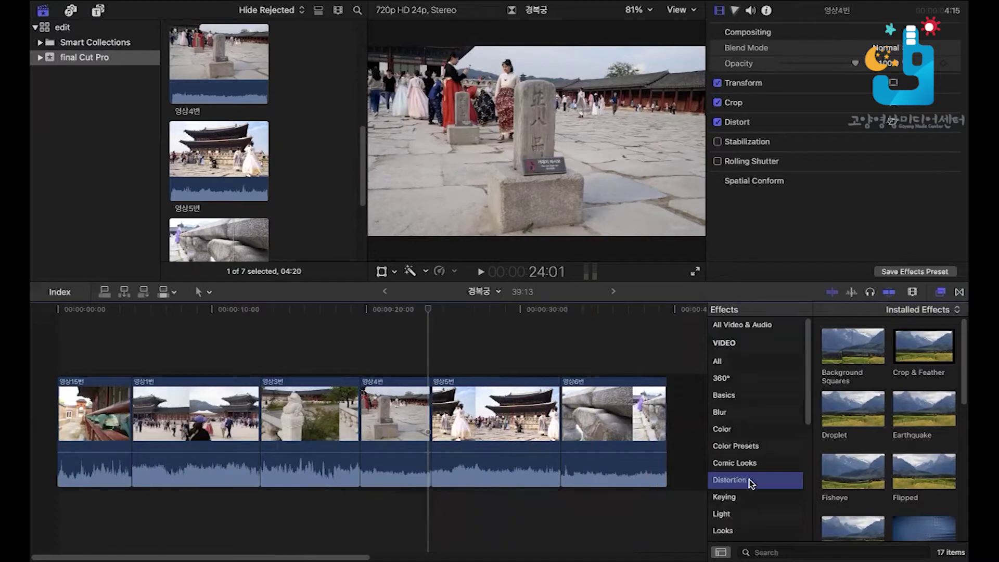
click(774, 365)
click(754, 379)
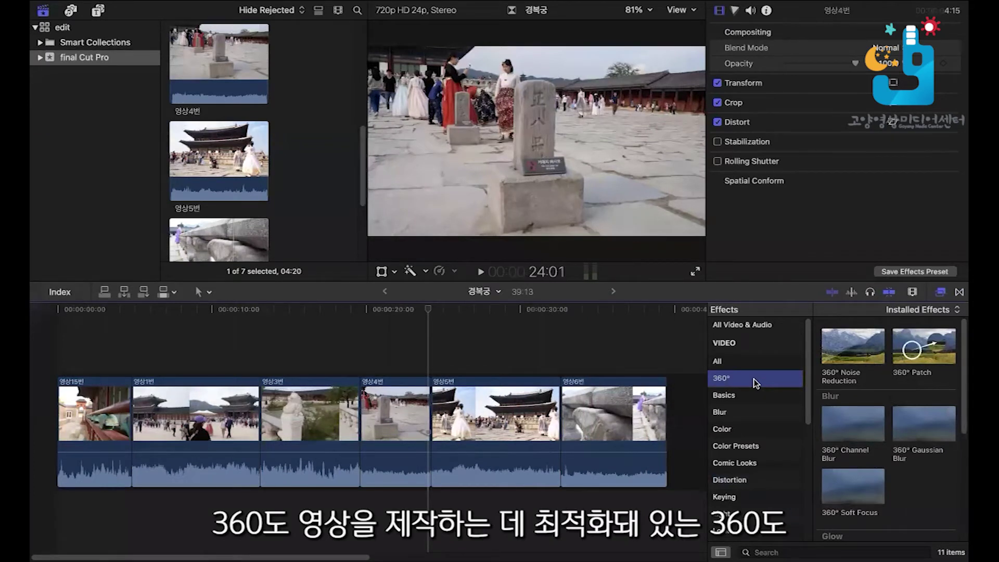
click(694, 234)
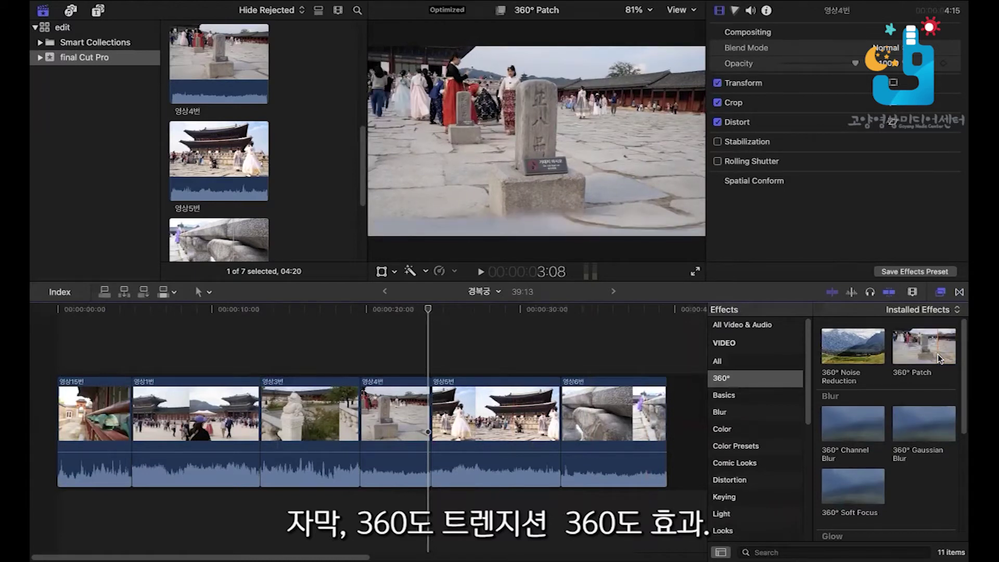
scroll(929, 414, down, 5)
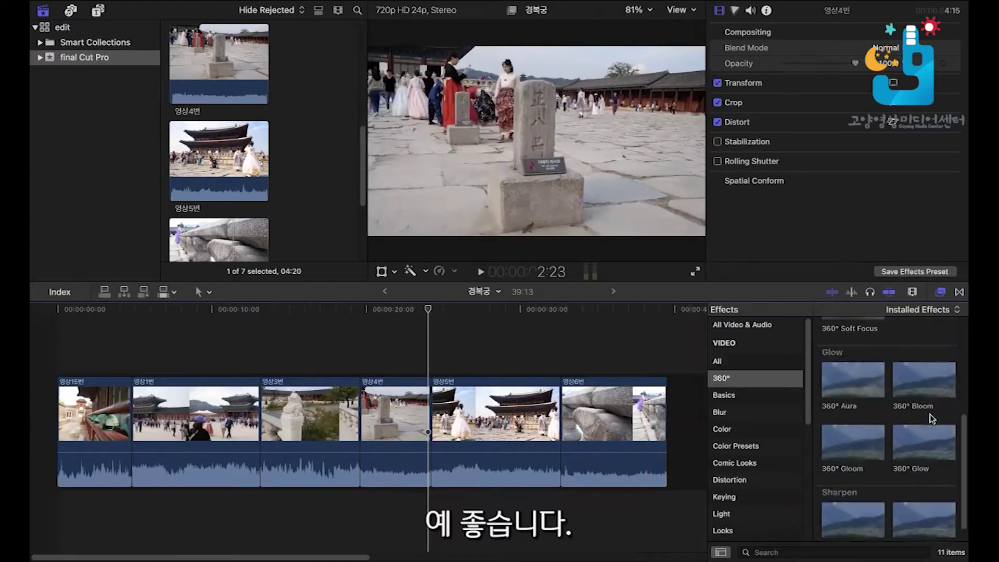
scroll(931, 417, down, 1)
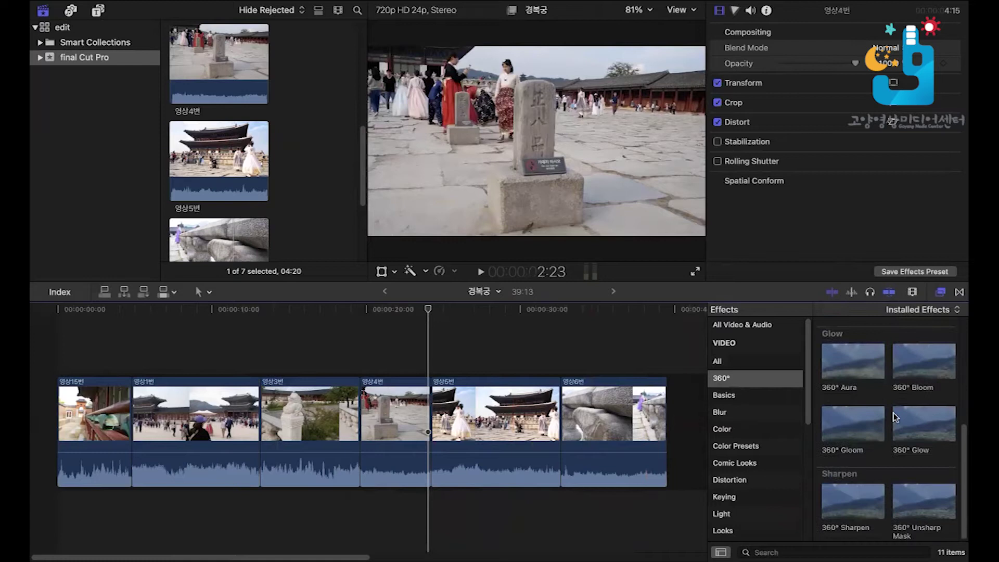
Browse the Basics effects and preview ones such as Noise Reduction and Vibrancy on the 영상4번 clip
click(741, 395)
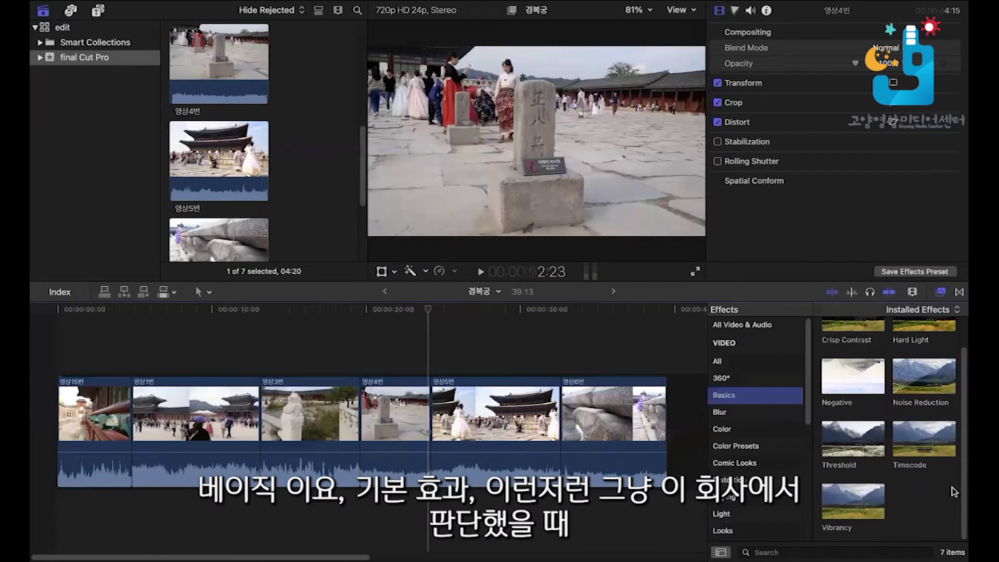
scroll(952, 491, up, 2)
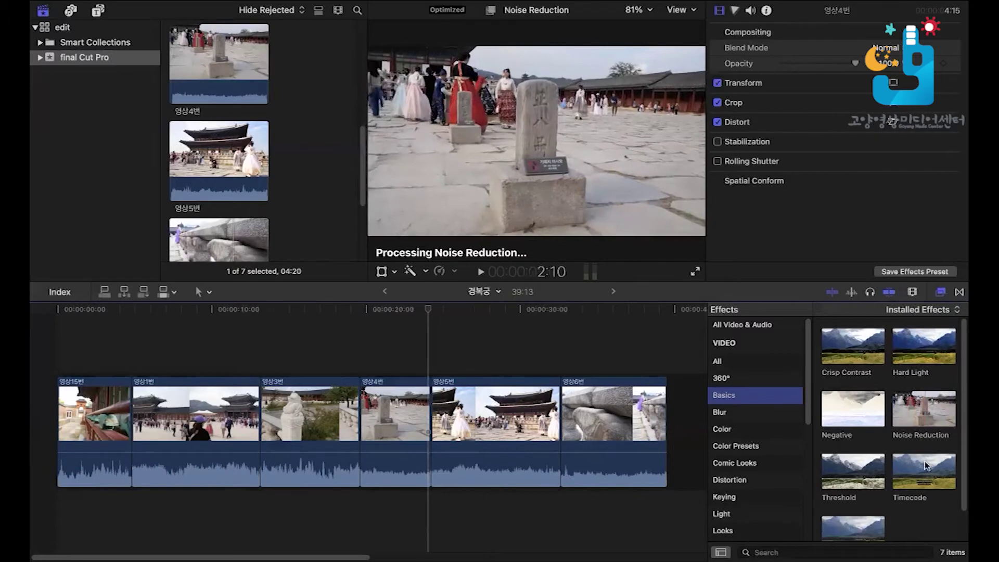
scroll(925, 469, down, 2)
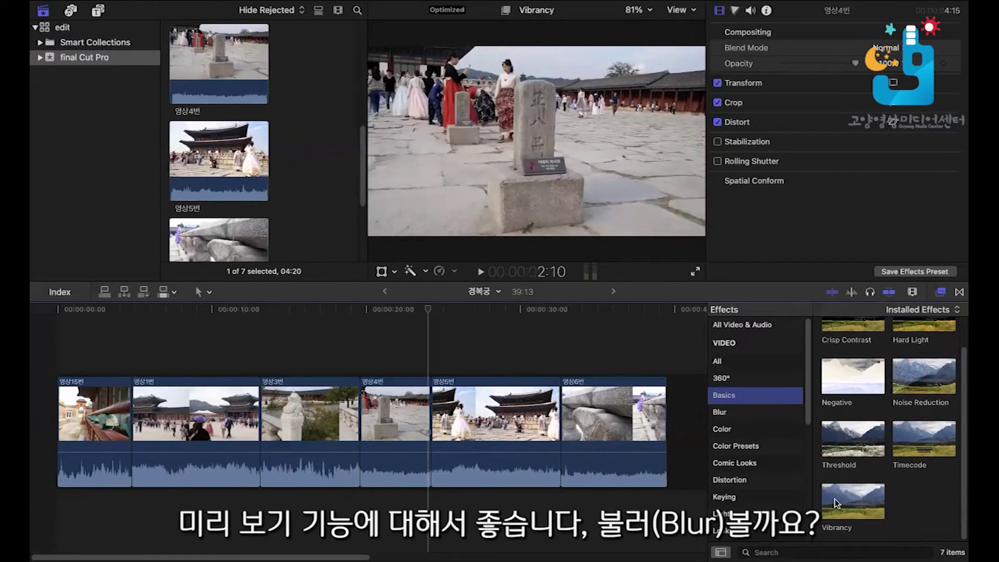
Apply the Gaussian effect from the Blur category to the 영상4번 clip and play the blurred section
click(748, 413)
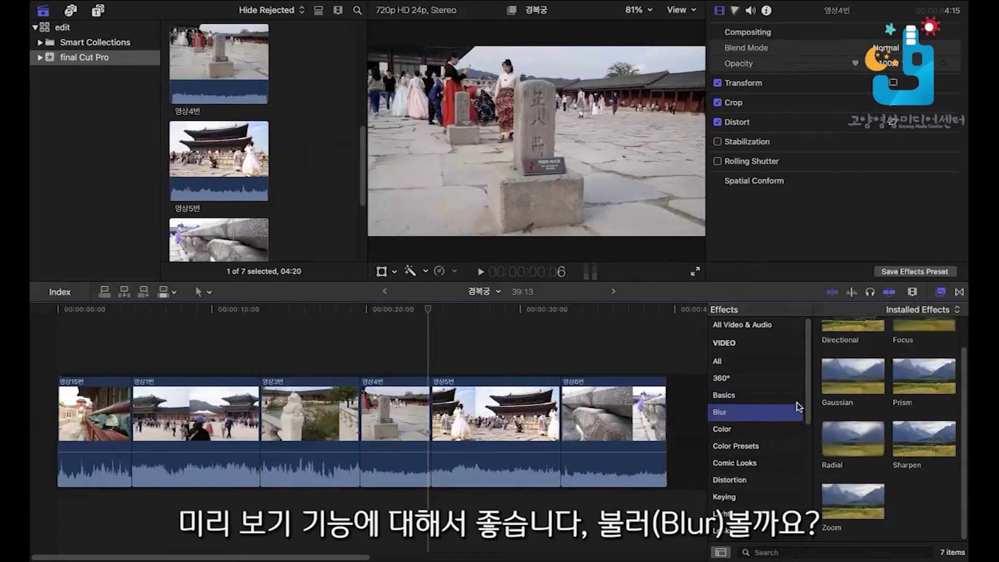
scroll(849, 366, up, 1)
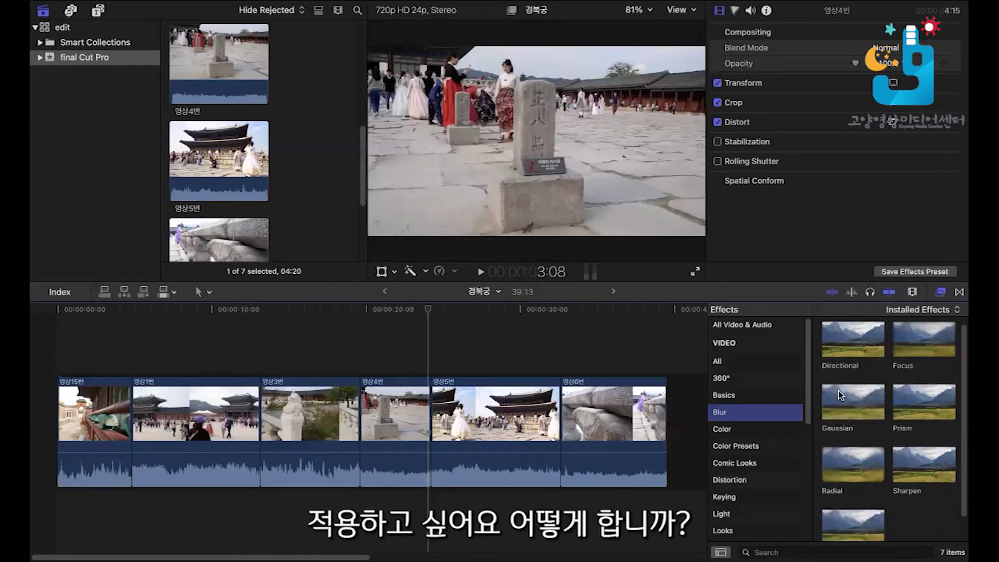
drag(862, 401, 410, 399)
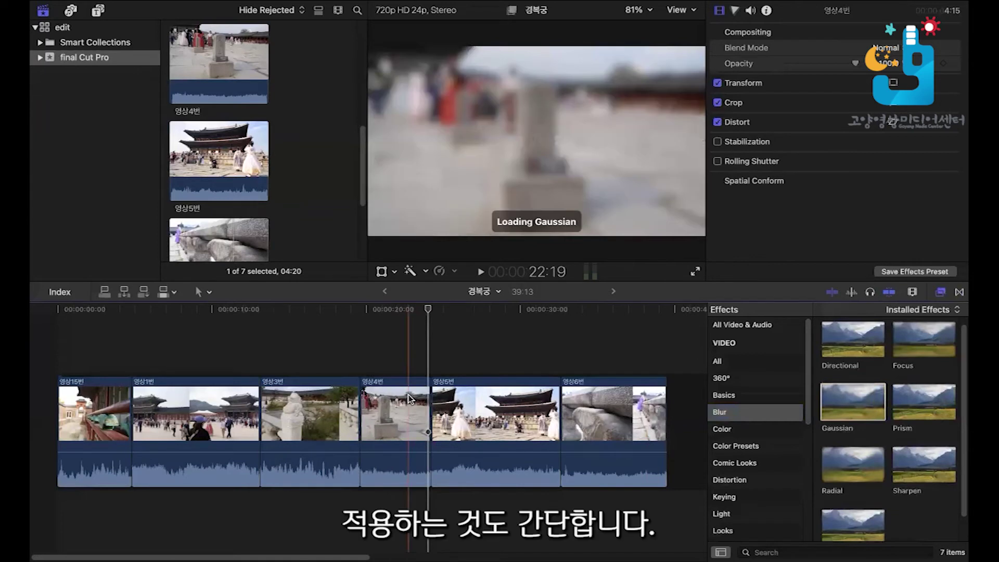
click(381, 311)
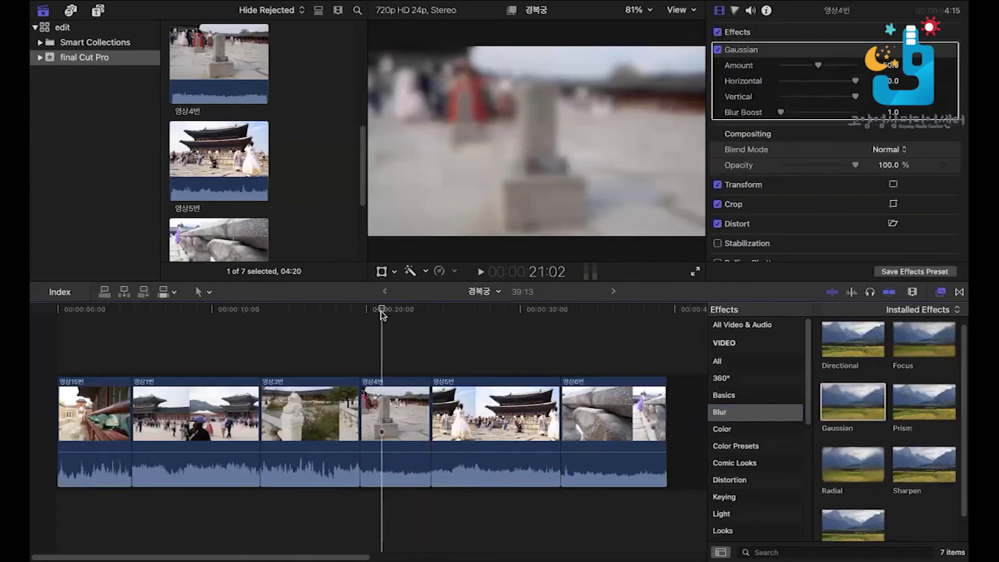
key(space)
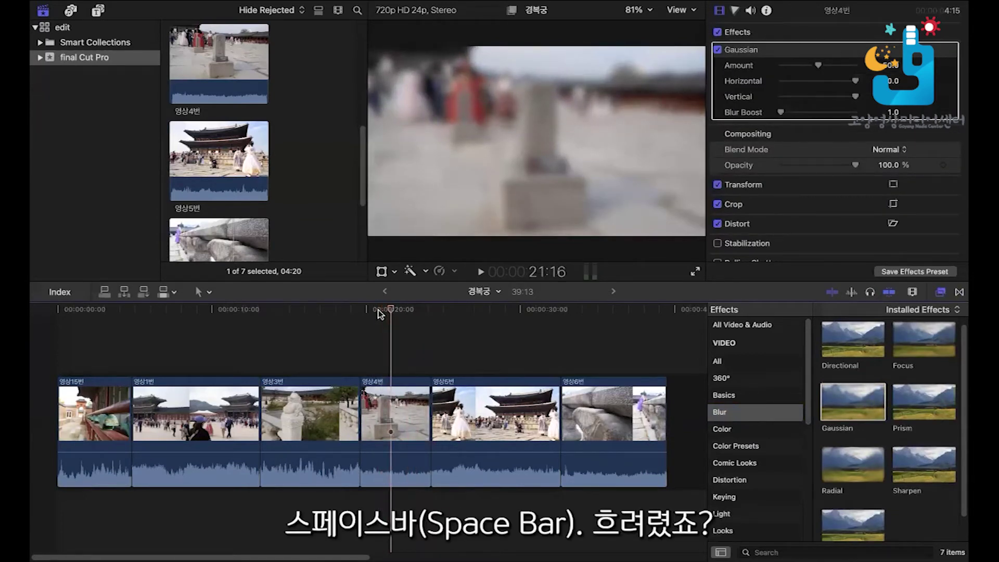
Inspect the 영상4번 clip's color, audio and info settings, then return to its video settings
click(408, 417)
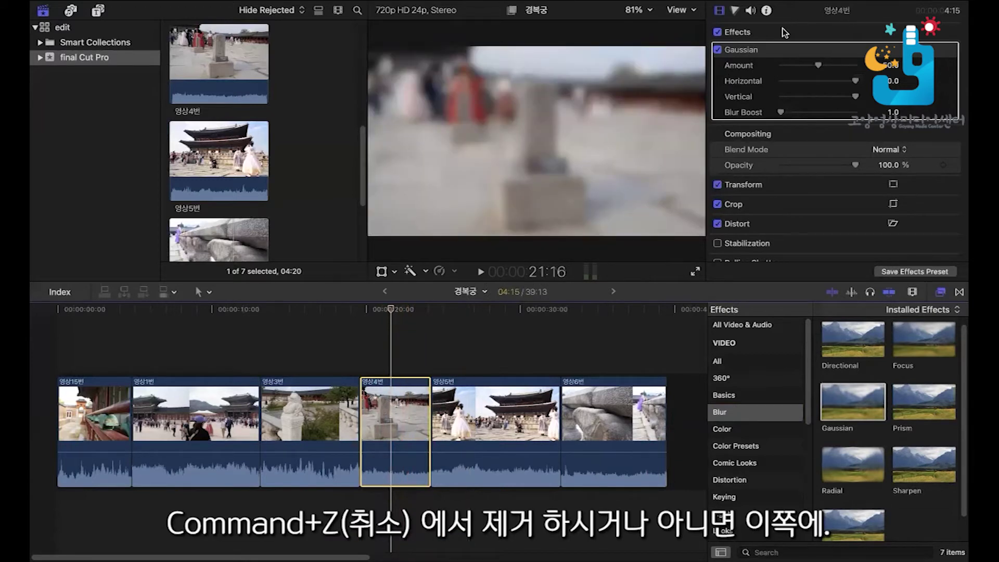
click(734, 12)
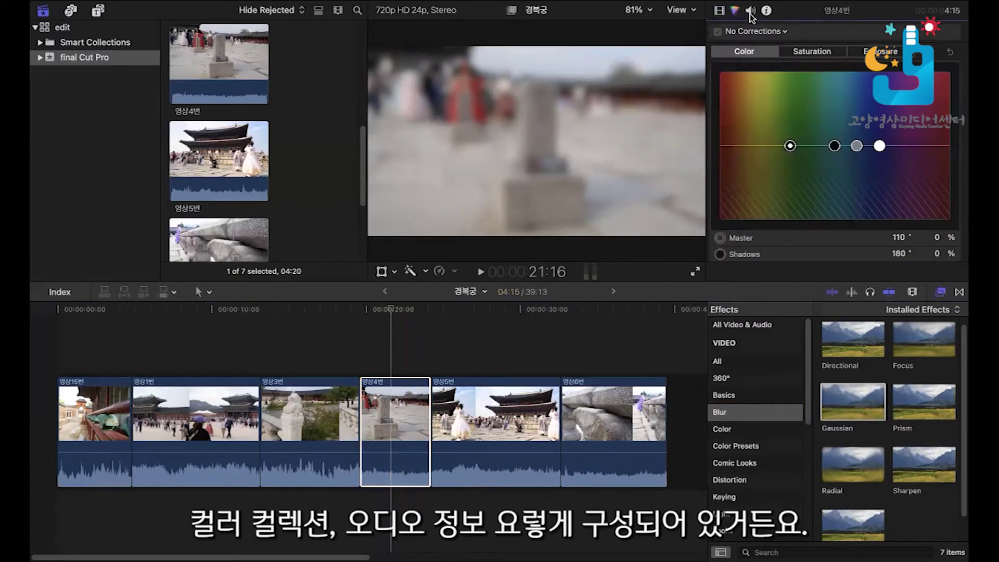
click(751, 12)
click(766, 12)
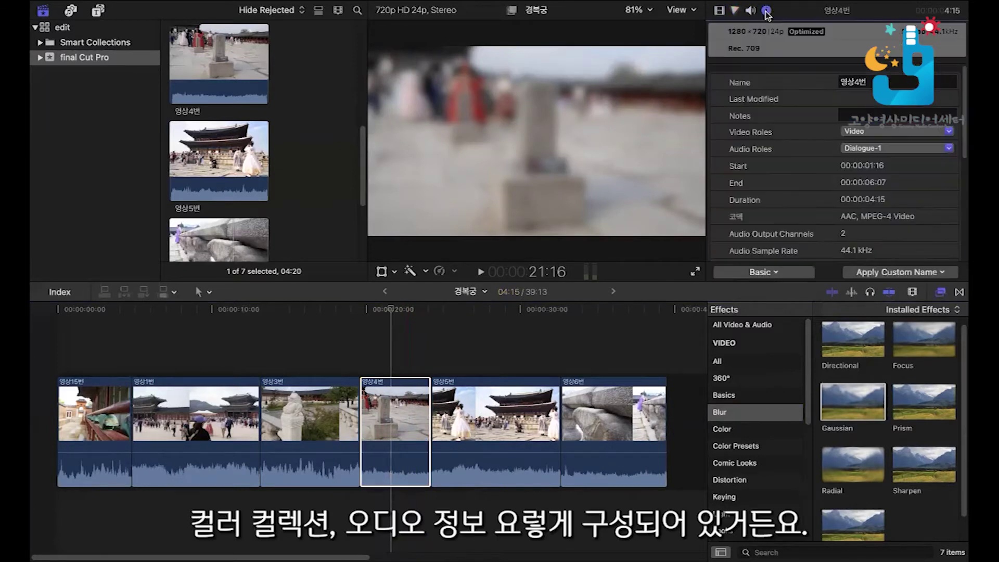
click(719, 10)
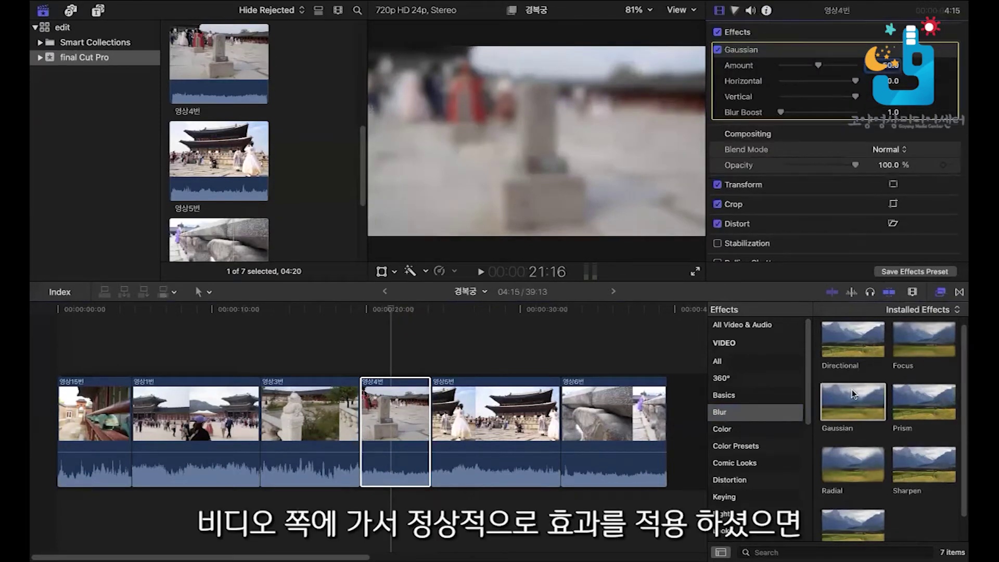
Raise the Gaussian blur's Amount to its maximum on the 영상4번 clip and add a shape mask to the effect
click(419, 396)
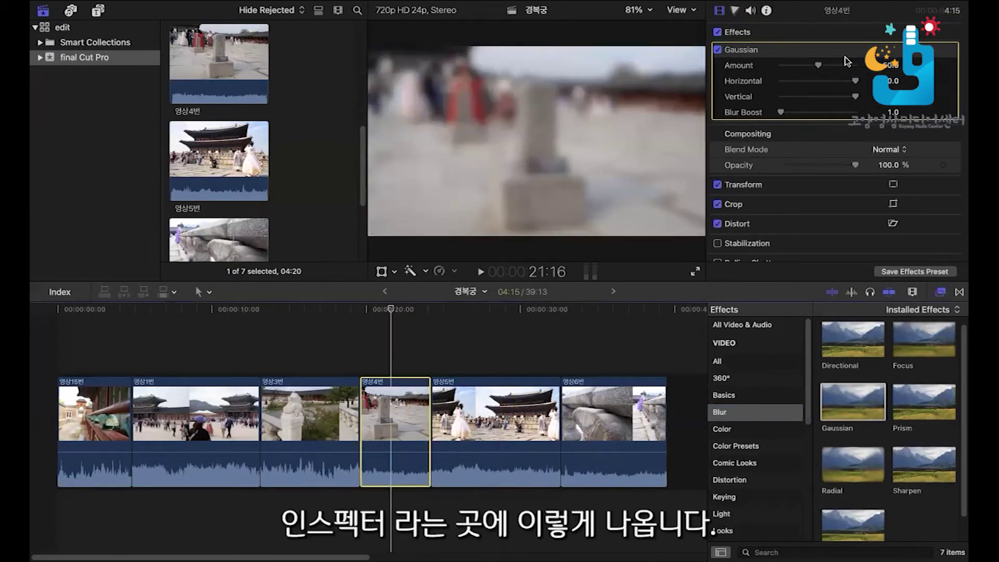
drag(818, 65, 861, 65)
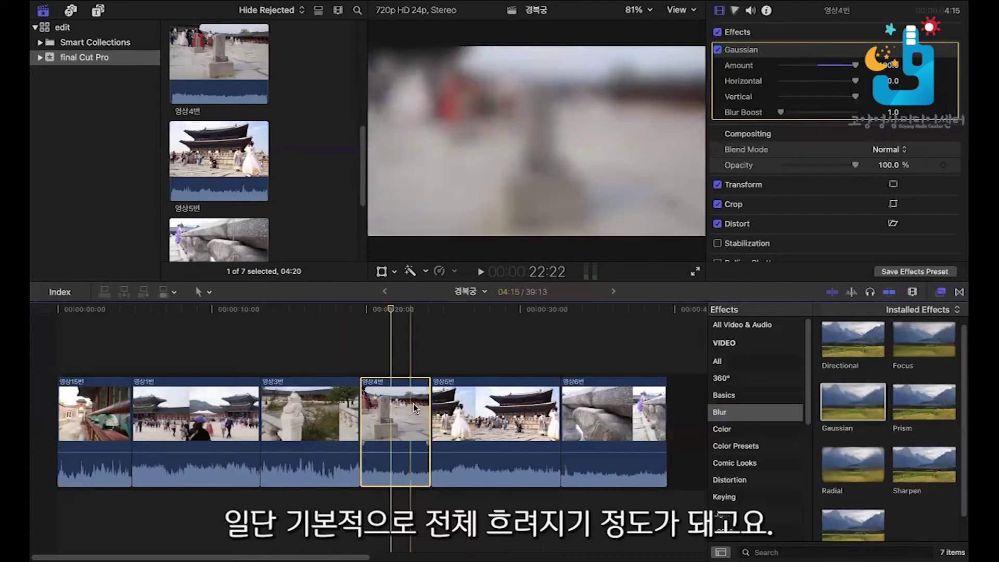
mouse_move(754, 57)
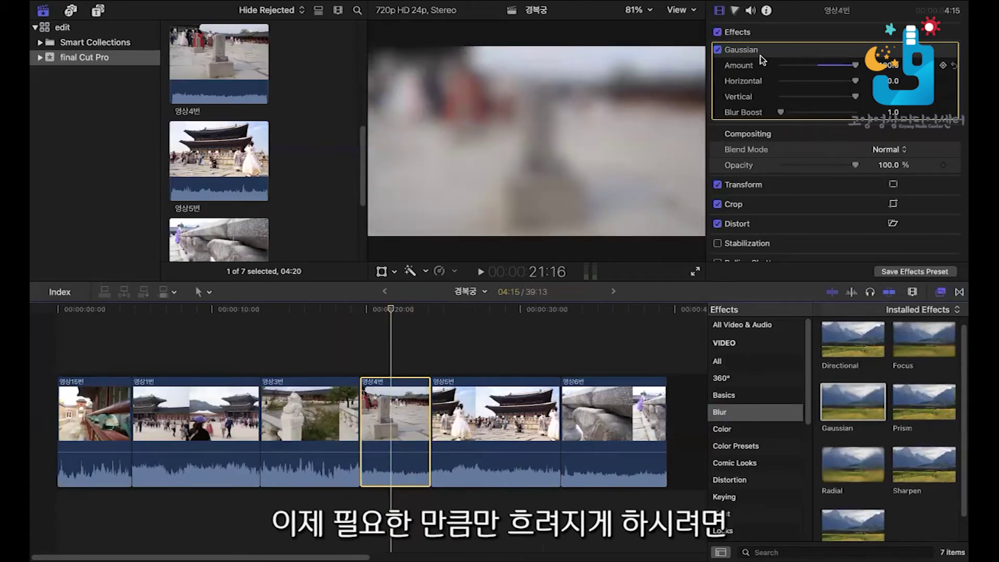
click(894, 54)
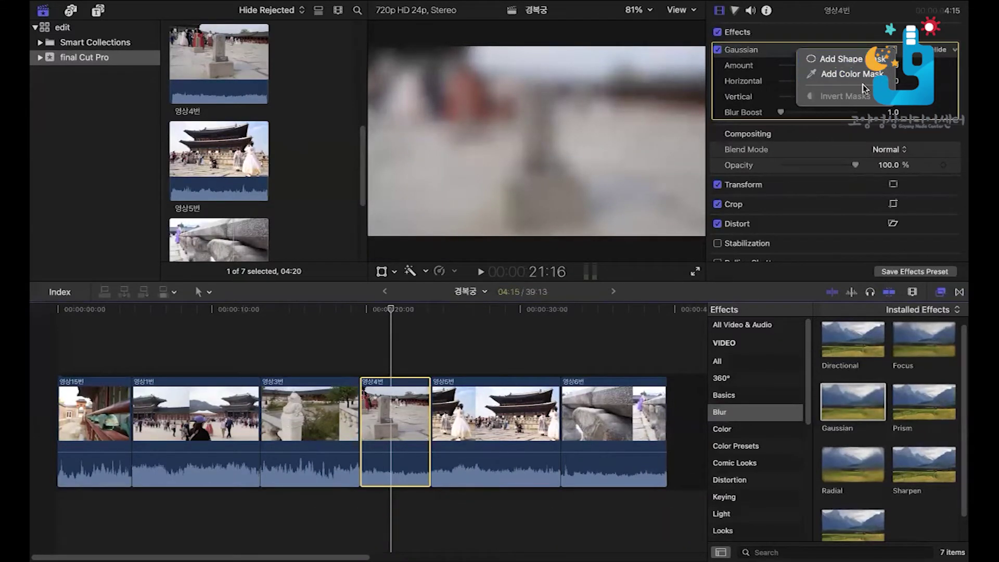
click(853, 59)
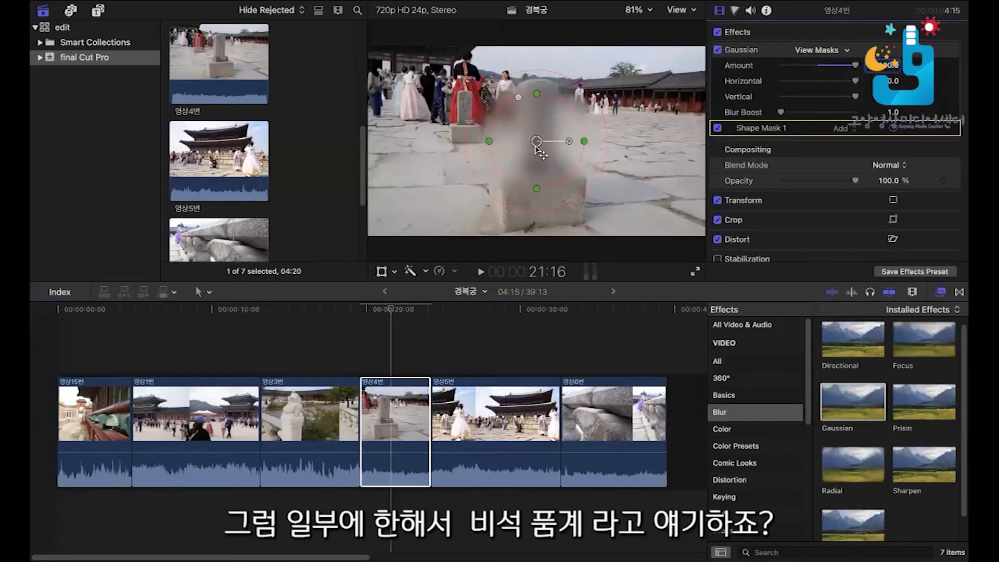
Move the blur's shape mask over the paving and the visitors, widen it into an ellipse, and place it over the stone marker
mouse_move(534, 151)
mouse_down()
mouse_move(543, 116)
mouse_move(624, 186)
mouse_up()
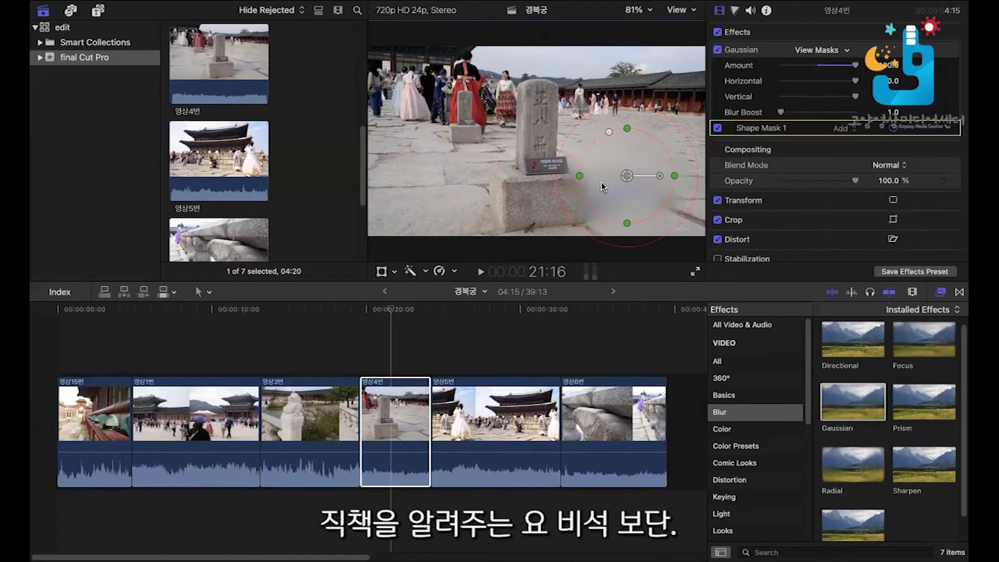
mouse_move(598, 190)
mouse_down()
mouse_move(520, 148)
mouse_move(451, 91)
mouse_up()
mouse_move(529, 84)
mouse_down()
mouse_move(591, 83)
mouse_move(558, 96)
mouse_move(530, 83)
mouse_up()
drag(450, 82, 440, 82)
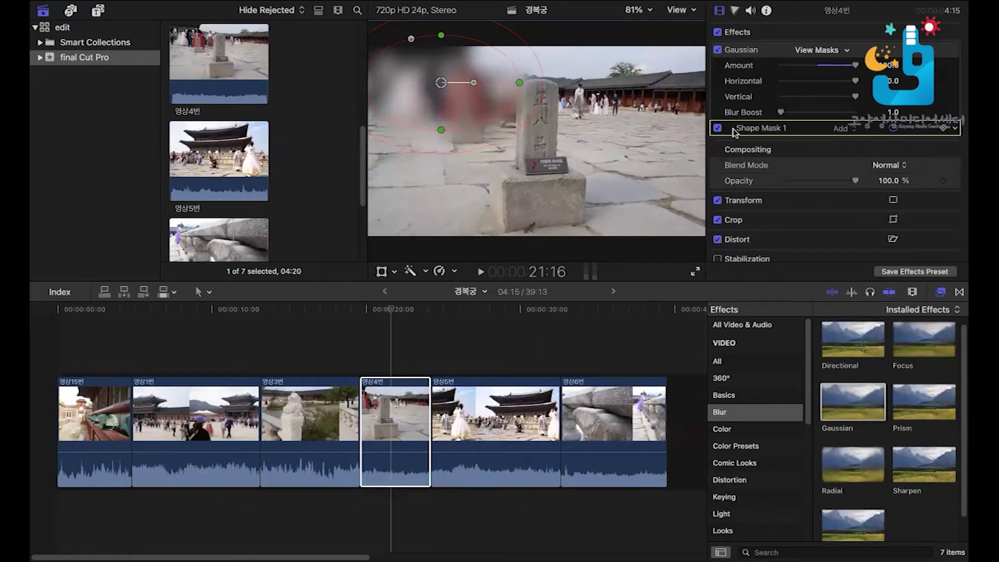
drag(439, 112, 566, 147)
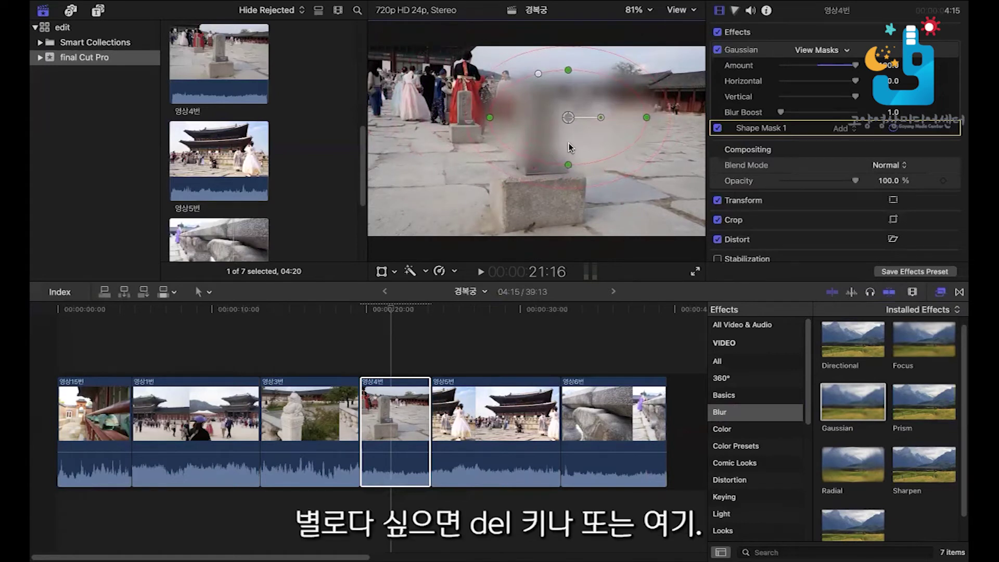
Delete the Gaussian effect from the 영상4번 clip
click(738, 53)
click(741, 54)
key(Delete)
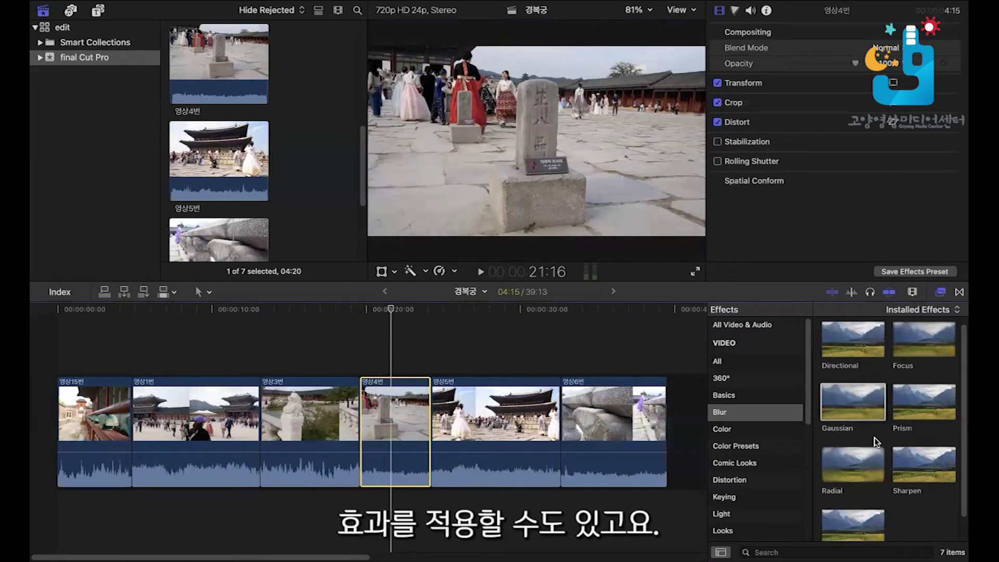
Browse the Color effects and preview Black & White on the 영상4번 clip
click(732, 431)
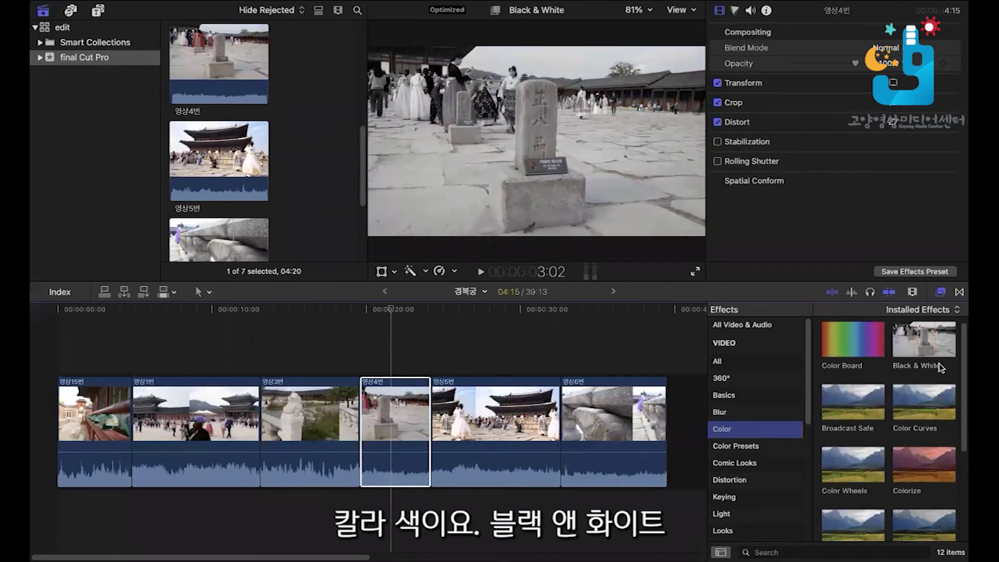
scroll(914, 446, down, 1)
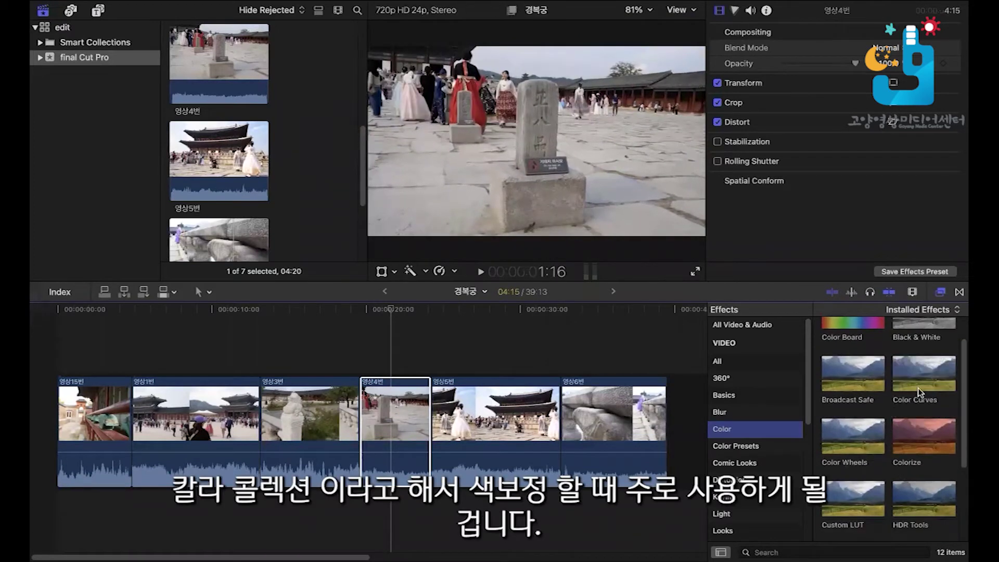
scroll(919, 441, down, 4)
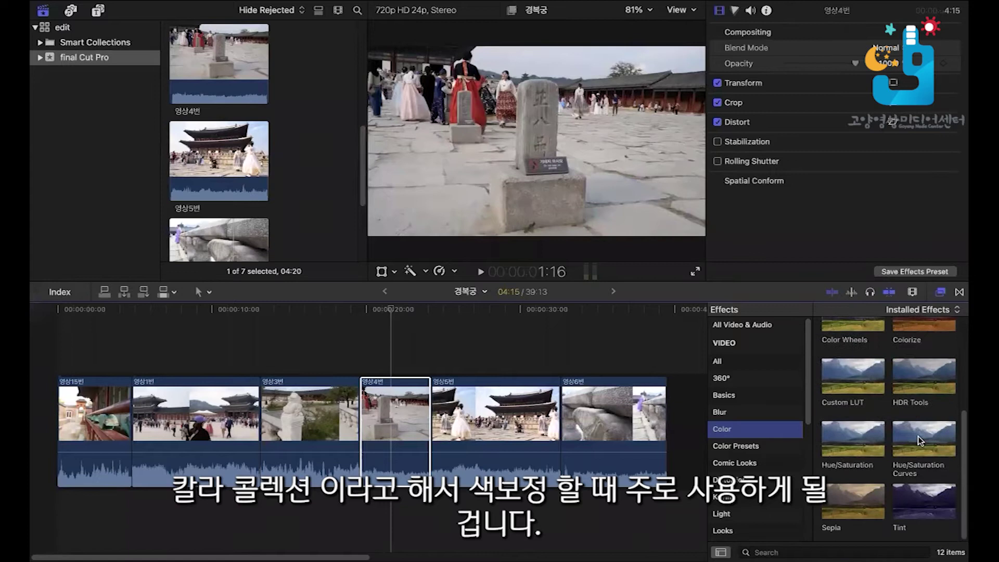
scroll(878, 410, up, 5)
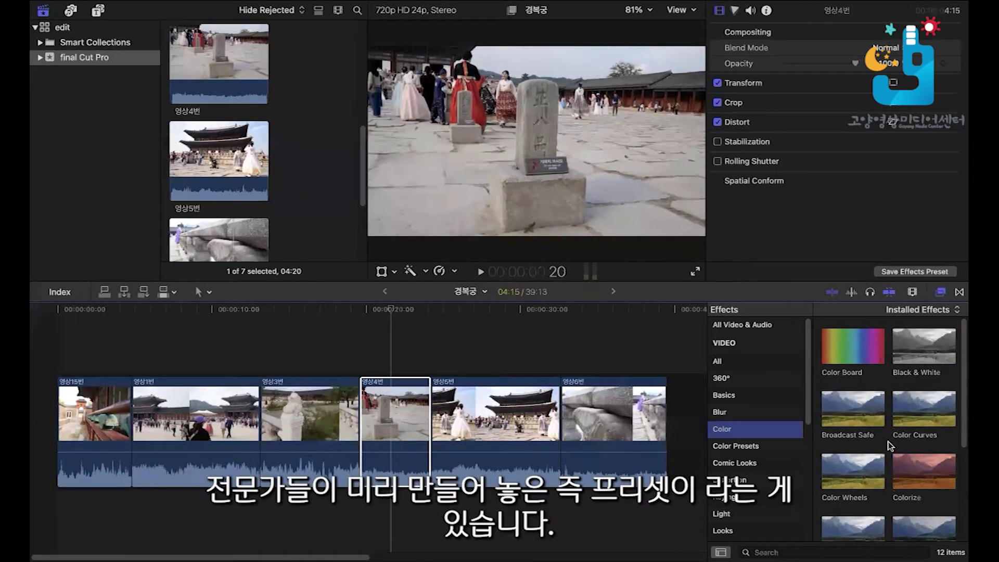
Browse the Comic Looks and Color Presets effects, previewing presets such as Ash and Dry on the 영상4번 clip
click(759, 448)
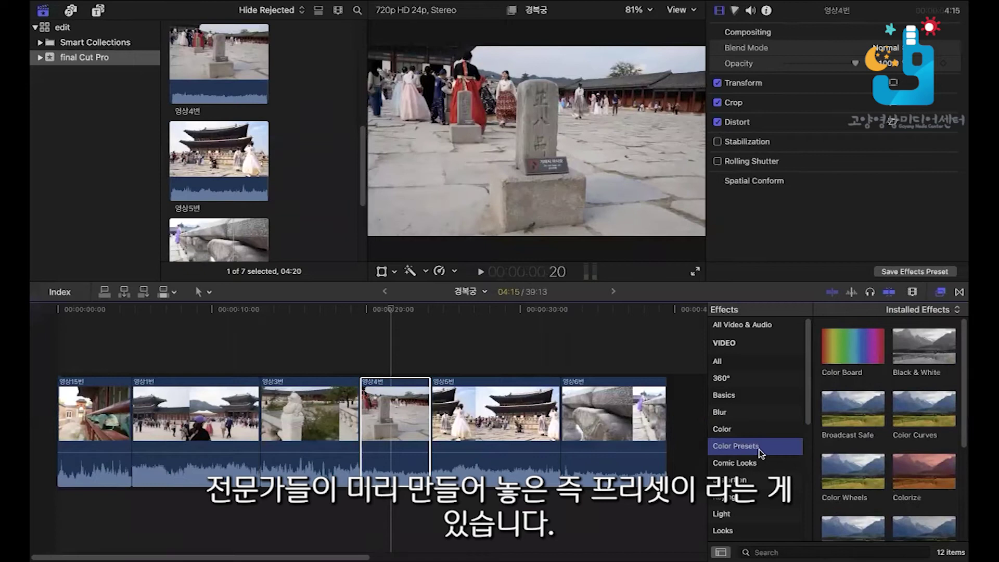
click(760, 464)
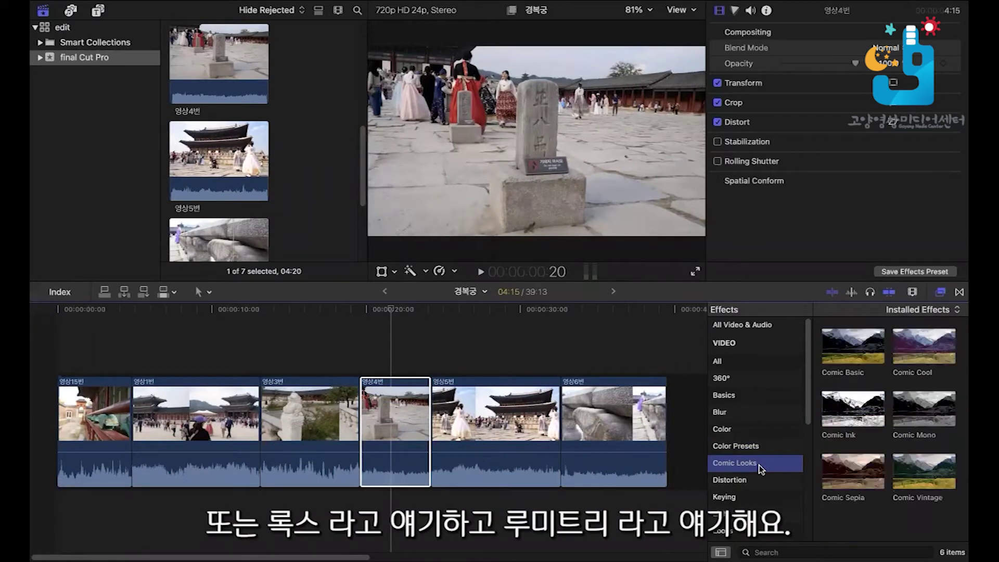
click(761, 452)
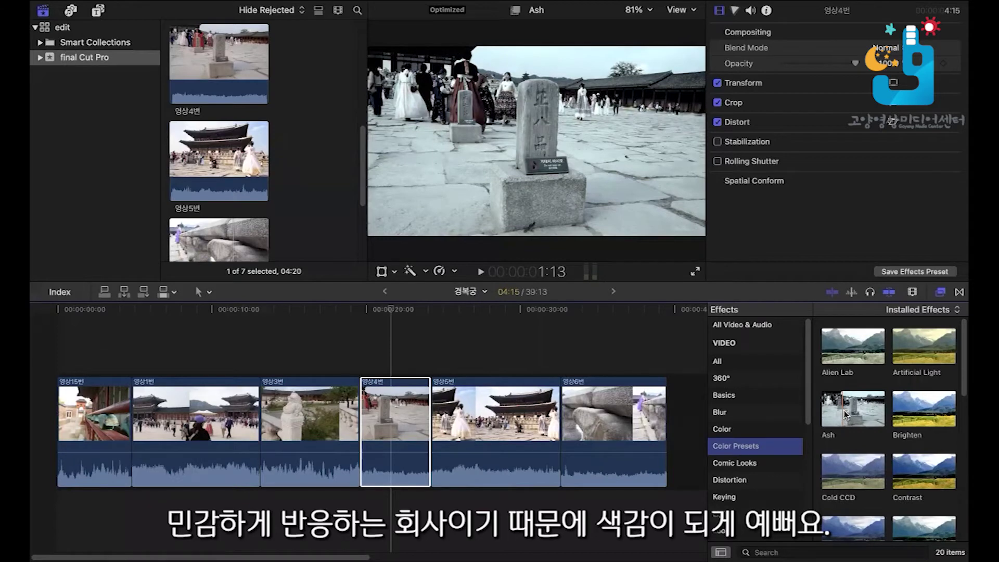
scroll(868, 437, down, 1)
scroll(873, 451, down, 4)
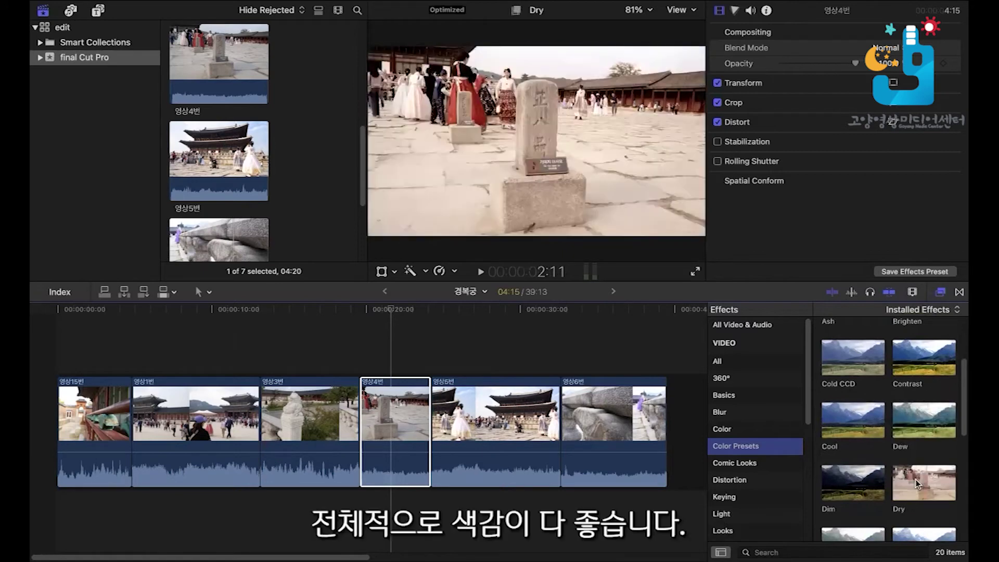
Try the Fall Sun color preset on the 영상4번 clip and delete the resulting color correction
scroll(830, 474, down, 3)
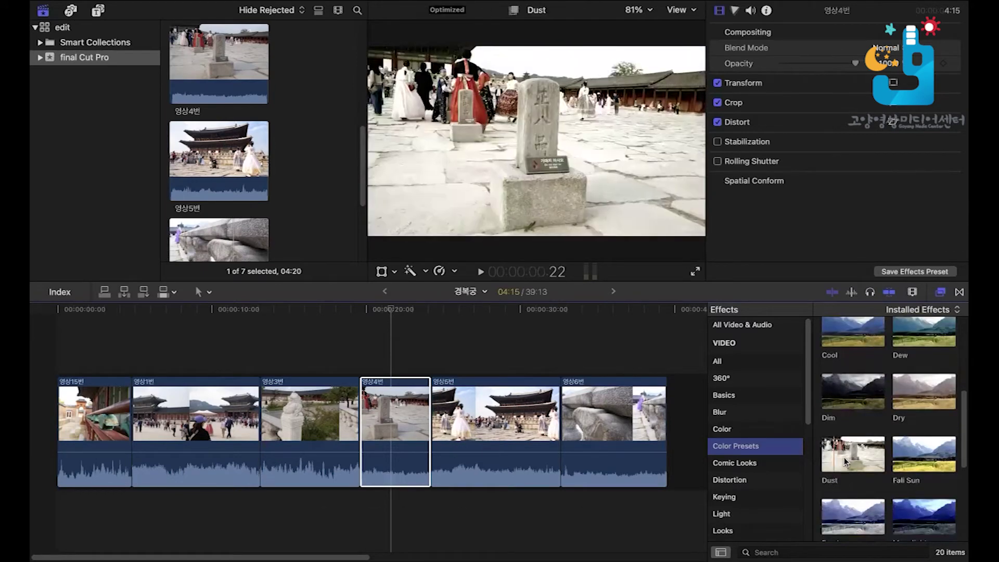
double_click(926, 456)
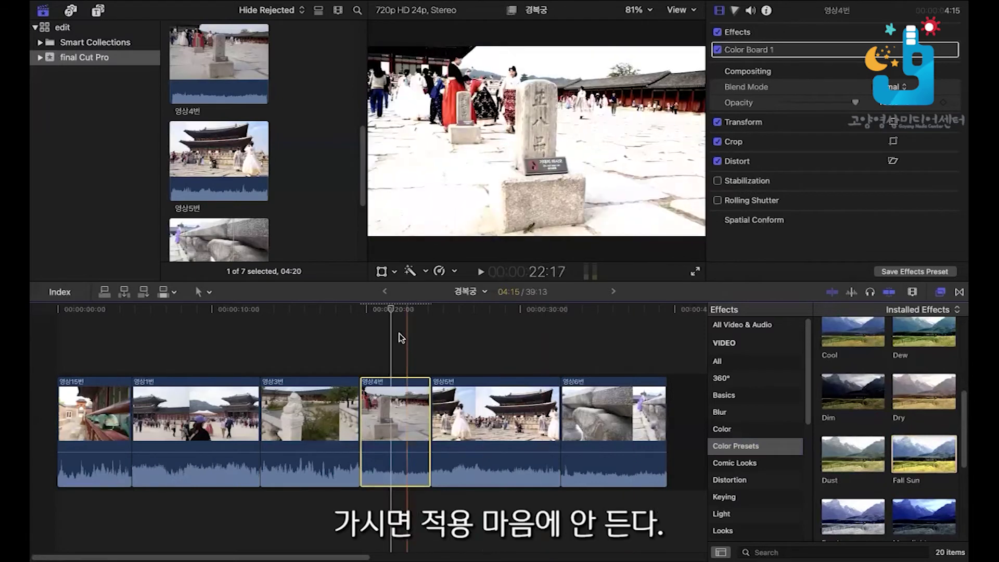
click(748, 53)
key(Delete)
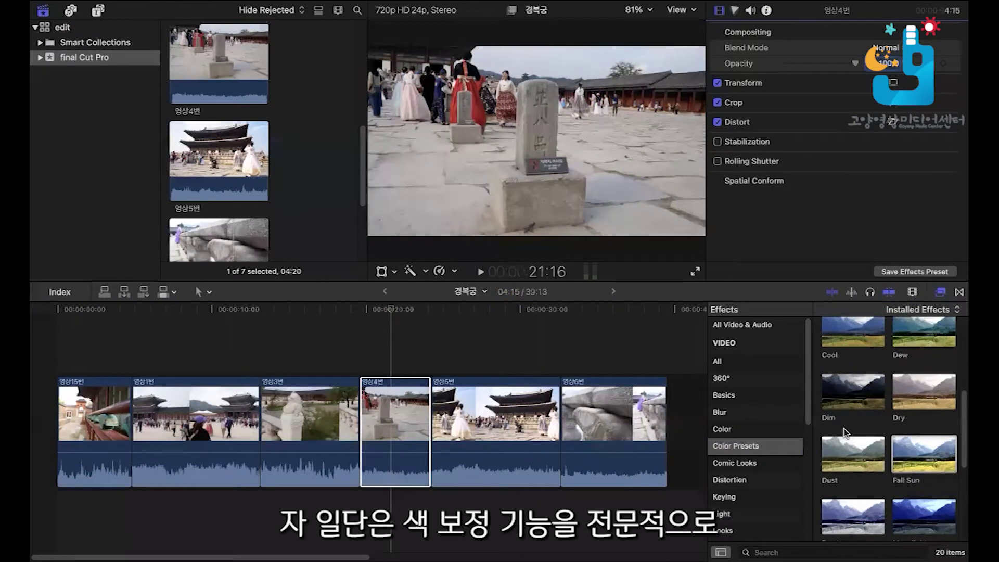
Browse the Comic Looks, Distortion and Keying effects, previewing Fun House on the 영상4번 clip
click(758, 461)
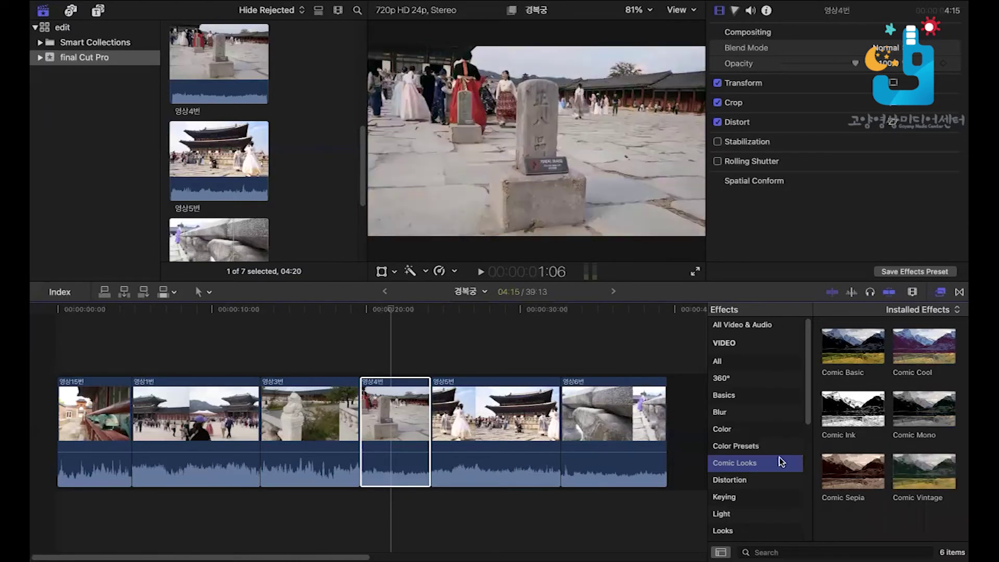
scroll(775, 461, down, 5)
scroll(758, 424, up, 5)
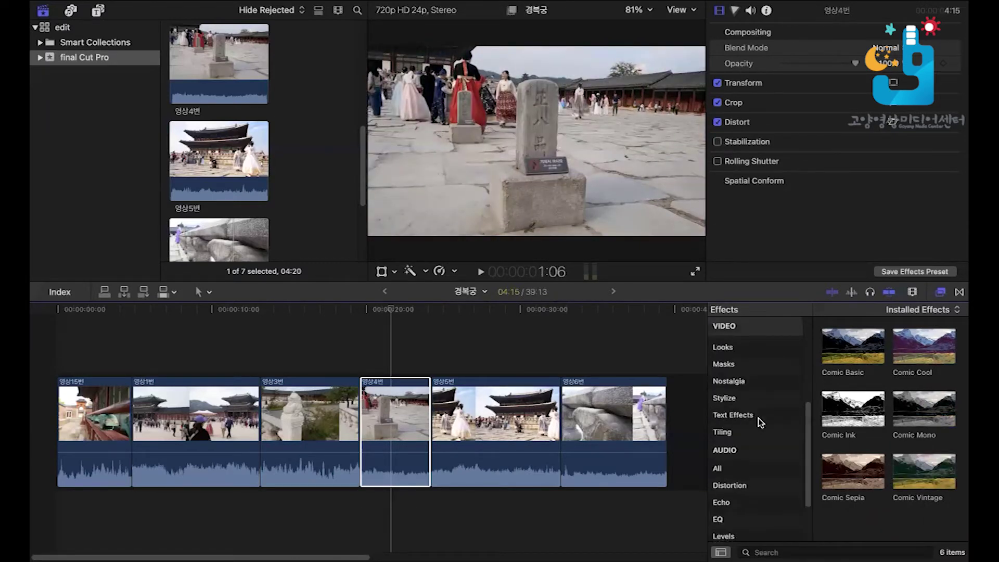
click(747, 356)
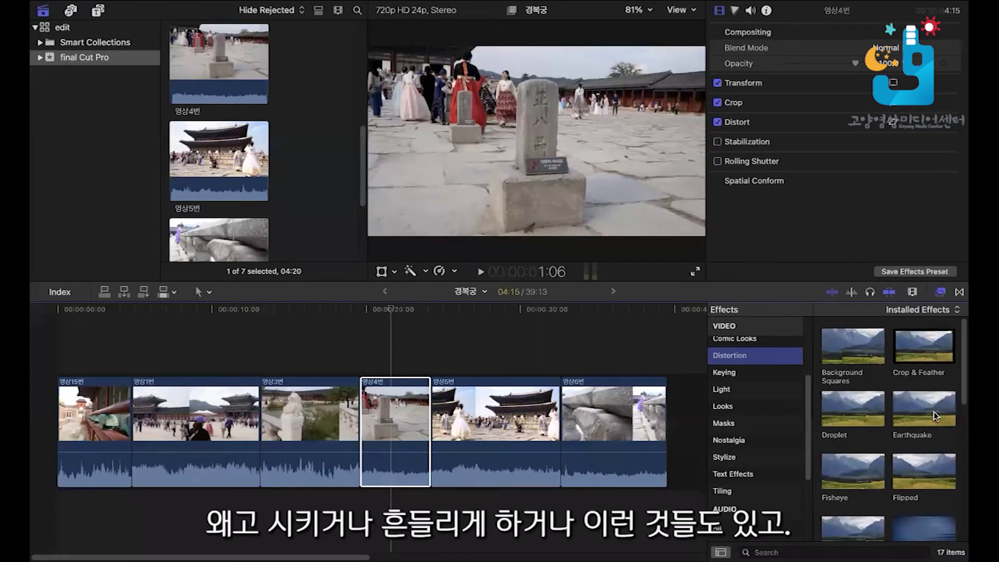
scroll(928, 413, down, 4)
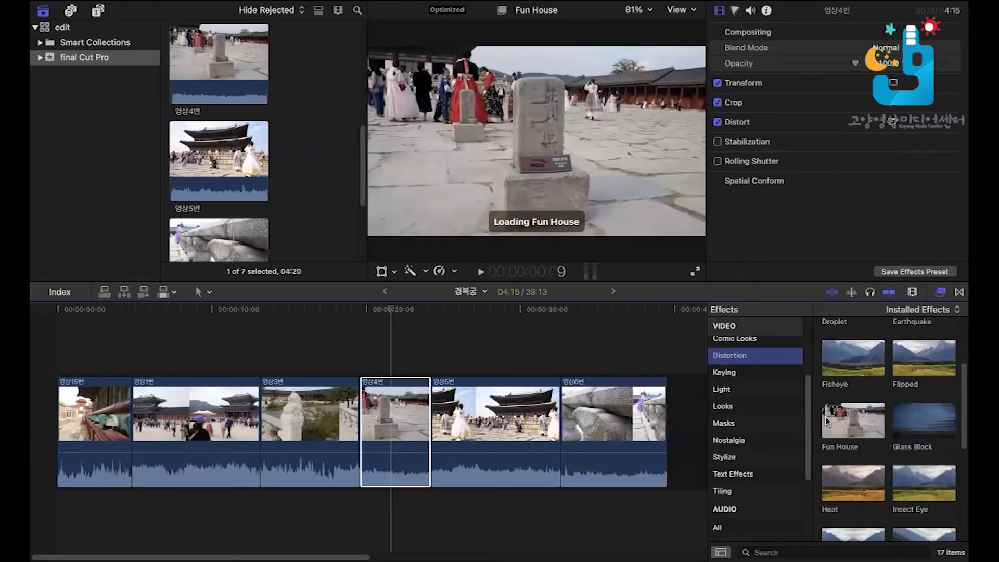
click(745, 376)
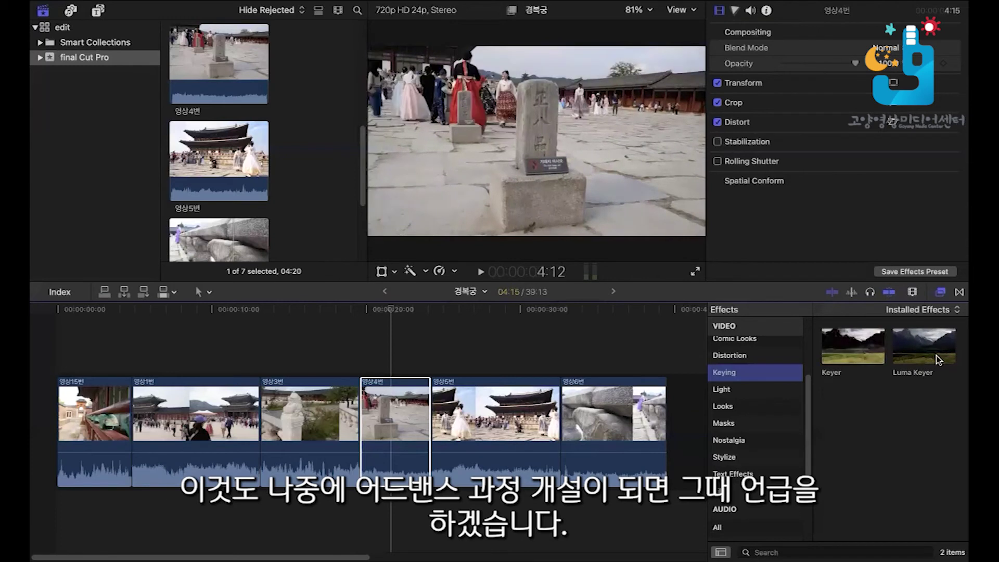
Apply the Artifacts light effect to the 영상4번 clip and play the clip back from near its start
click(727, 389)
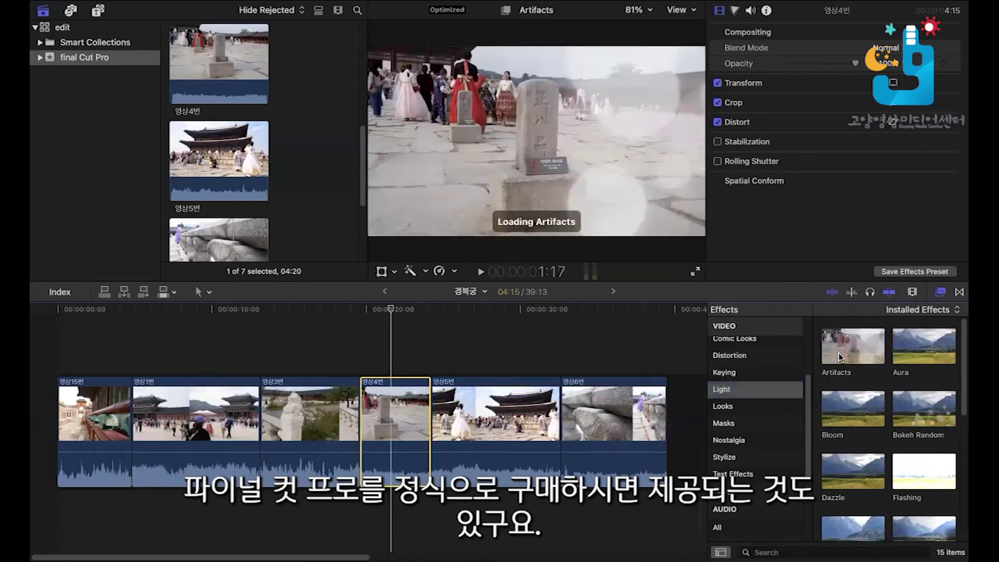
drag(845, 350, 411, 413)
drag(383, 314, 370, 317)
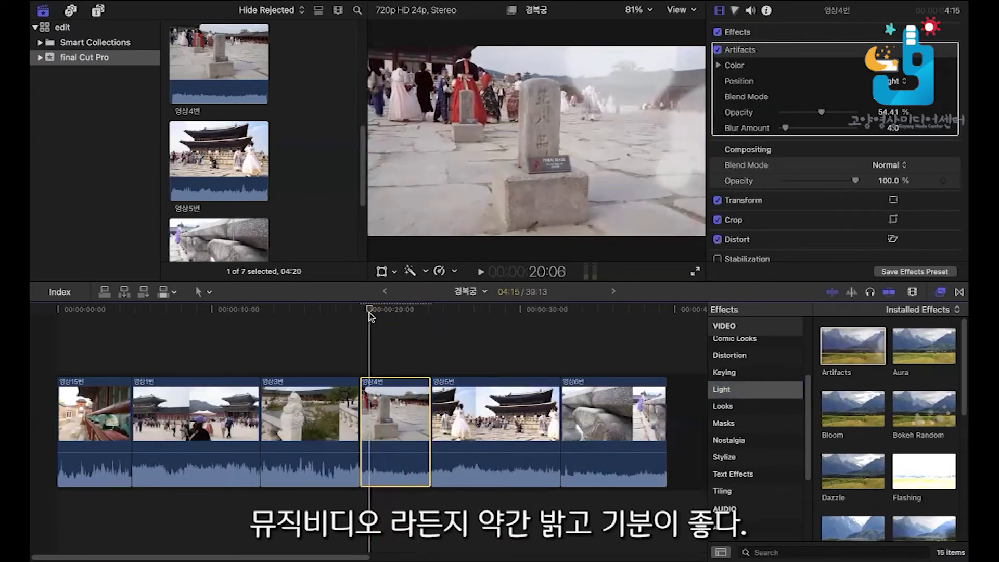
key(space)
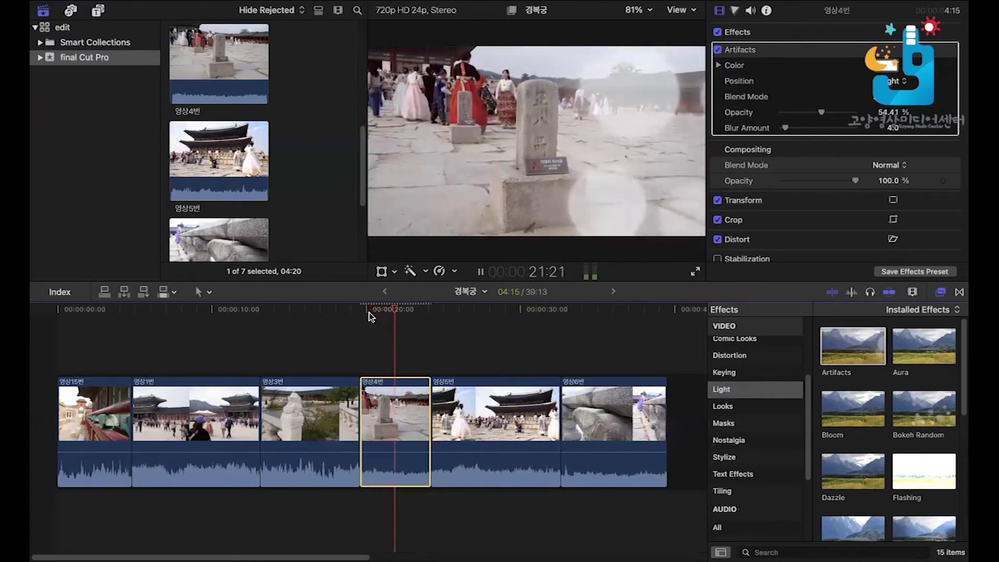
key(space)
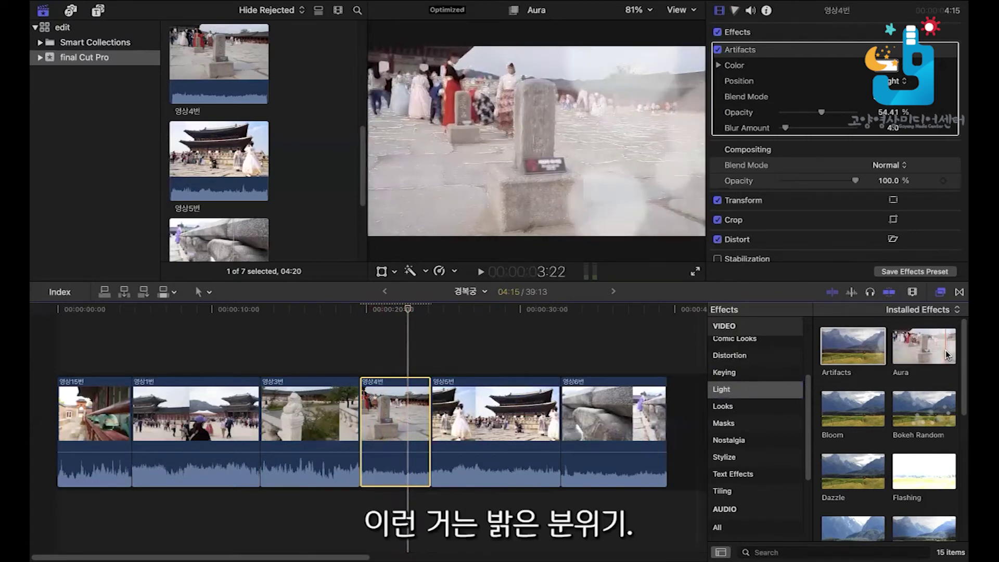
Apply the Bokeh Random light effect to the 영상5번 clip and play the clip back
click(918, 420)
click(446, 312)
key(space)
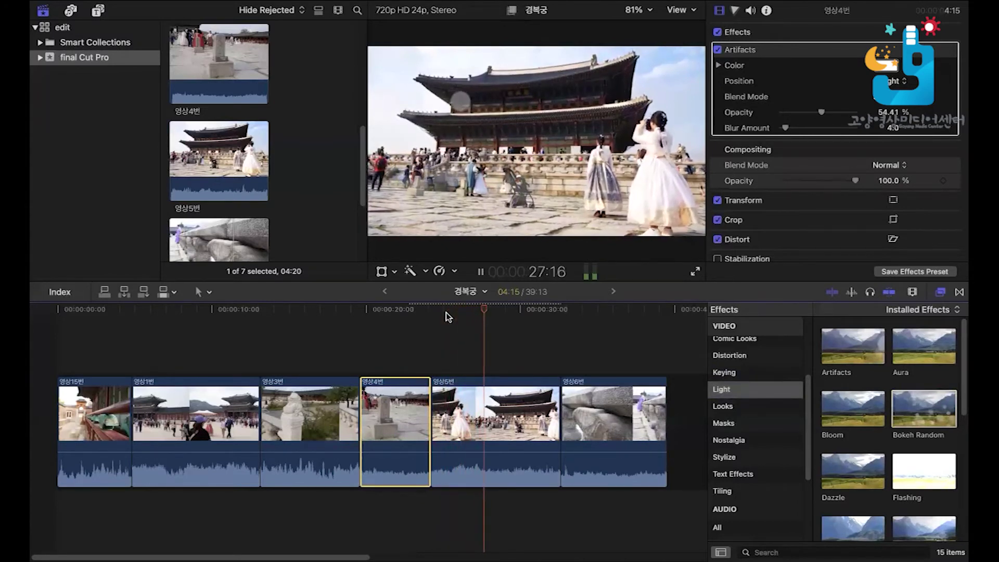
key(space)
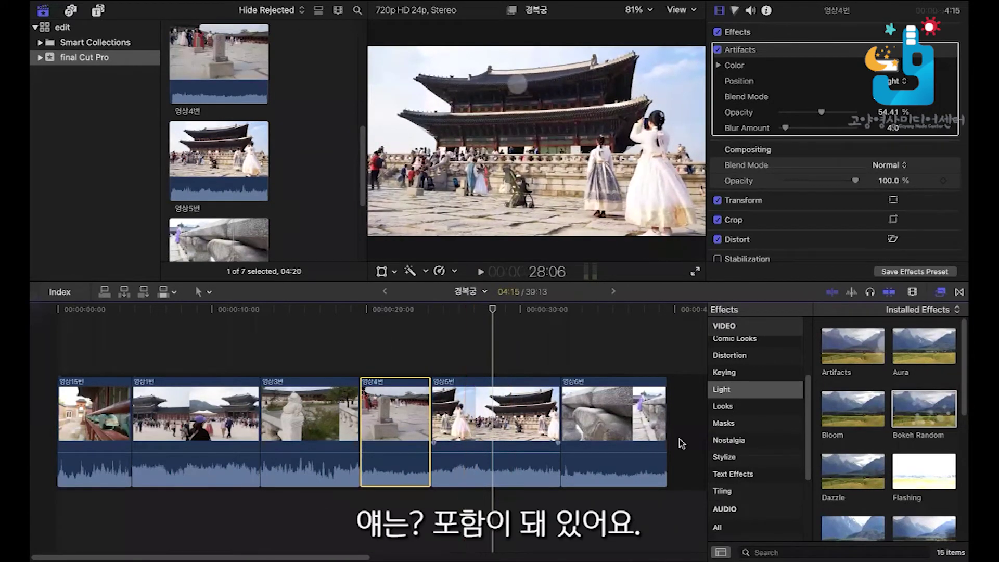
Set the Bokeh Random type on the 영상5번 clip to Hexagons and try the Soft Light and Lighten blend modes
drag(924, 408, 483, 416)
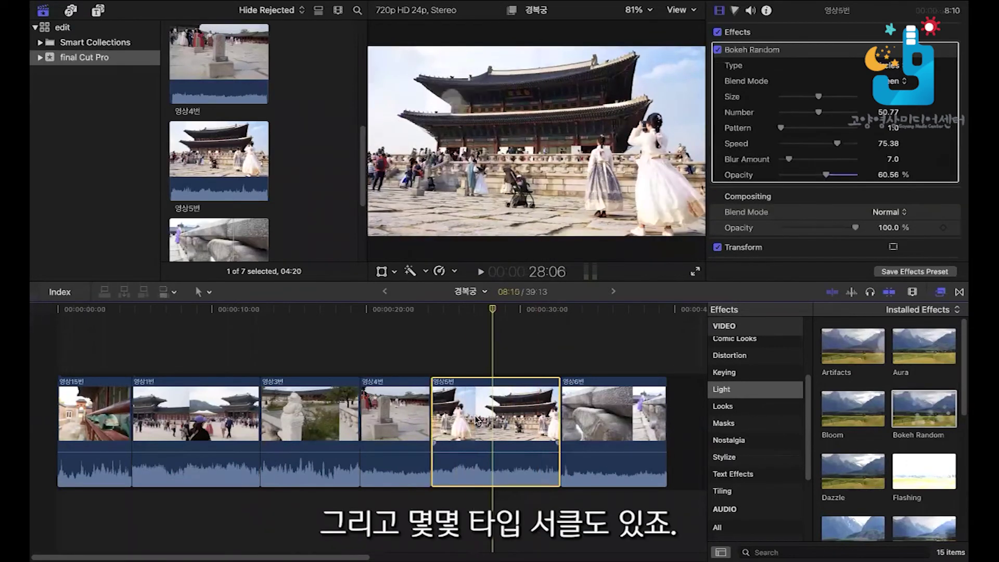
click(901, 66)
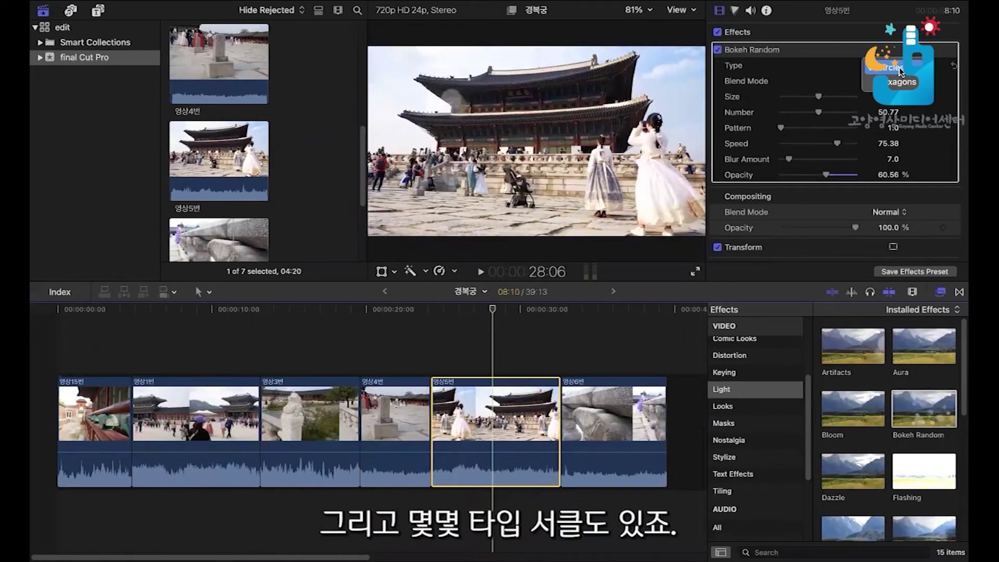
click(897, 80)
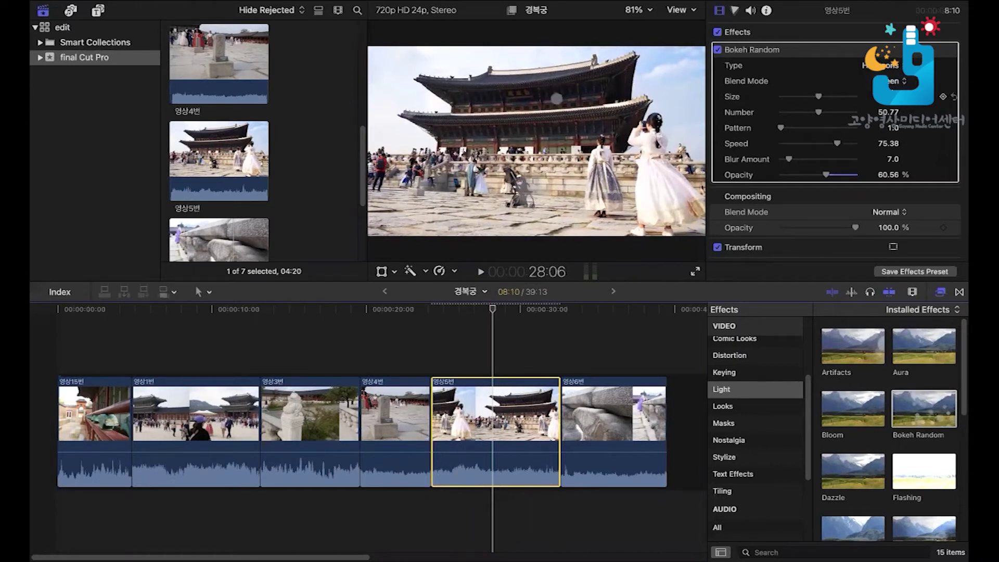
click(900, 80)
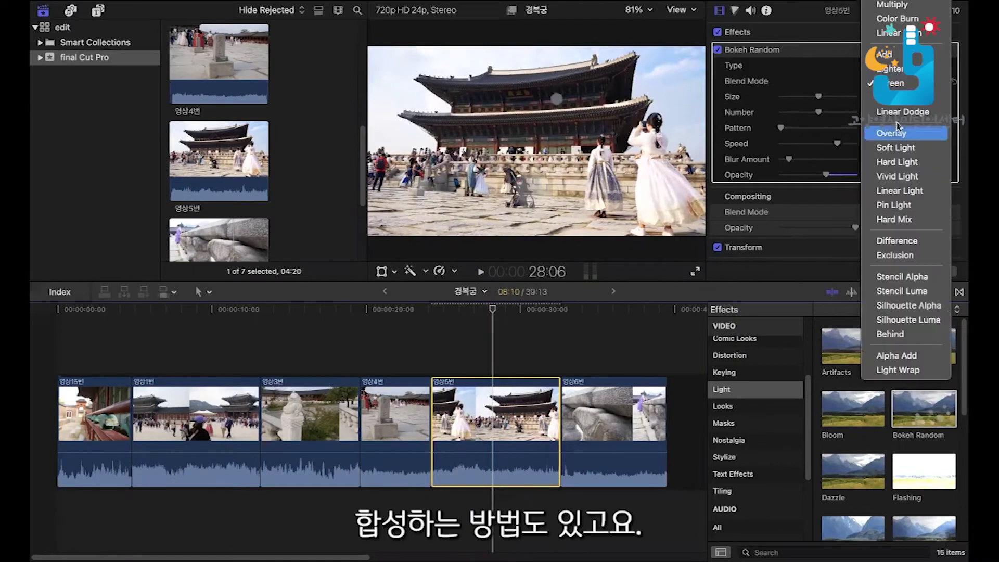
click(909, 151)
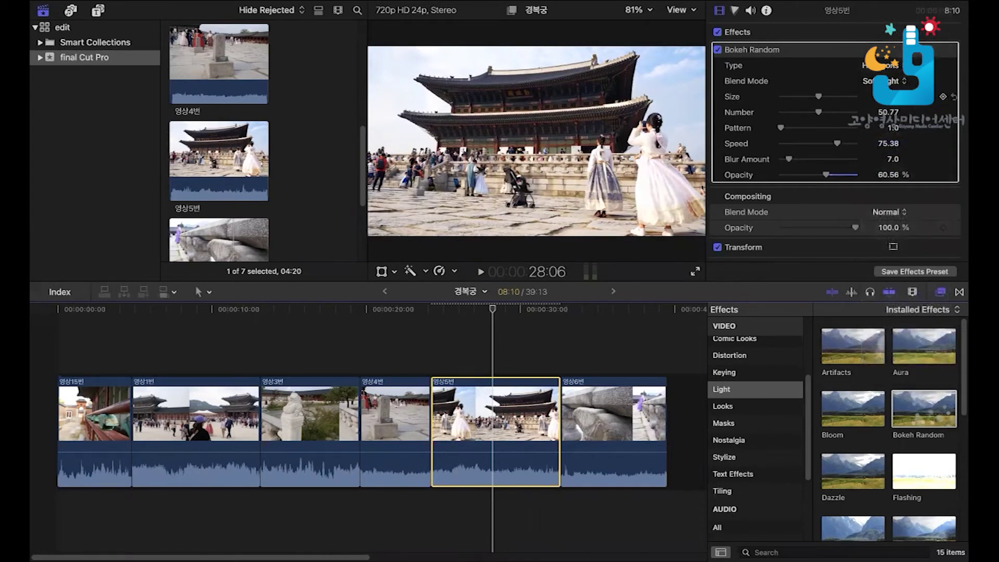
click(895, 82)
click(894, 8)
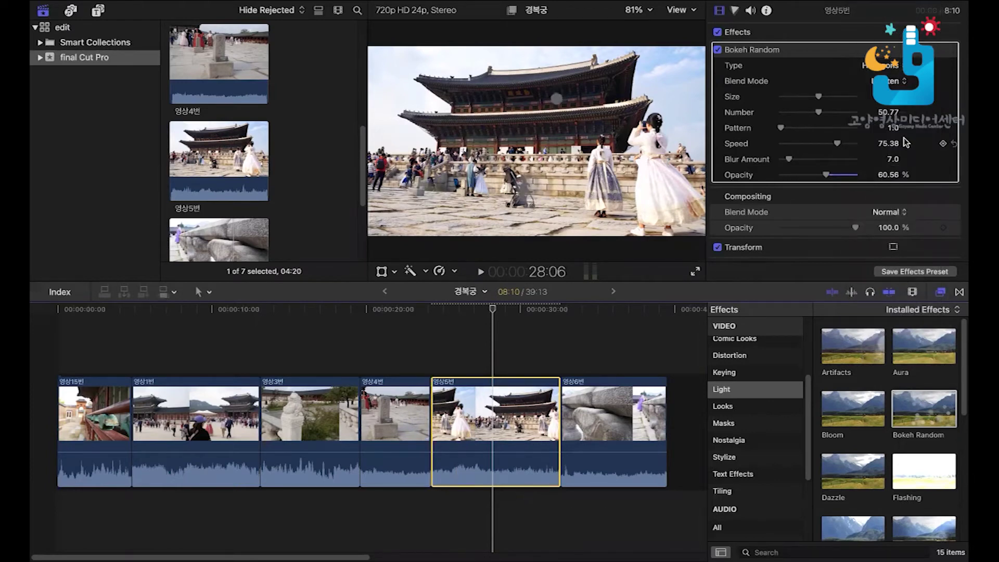
Delete the Bokeh Random effect from the 영상5번 clip
scroll(907, 142, down, 5)
scroll(858, 120, up, 4)
scroll(816, 97, up, 1)
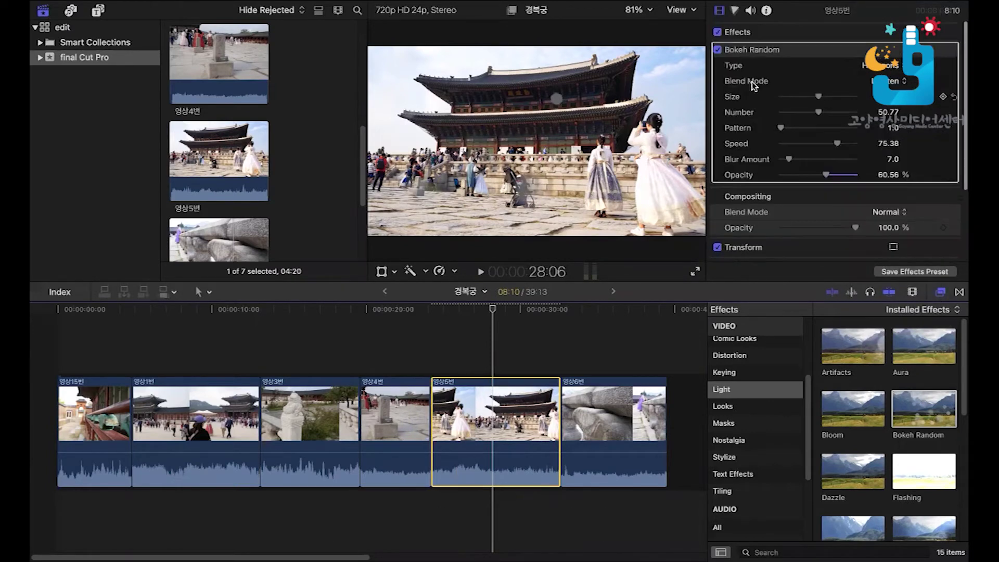
click(743, 52)
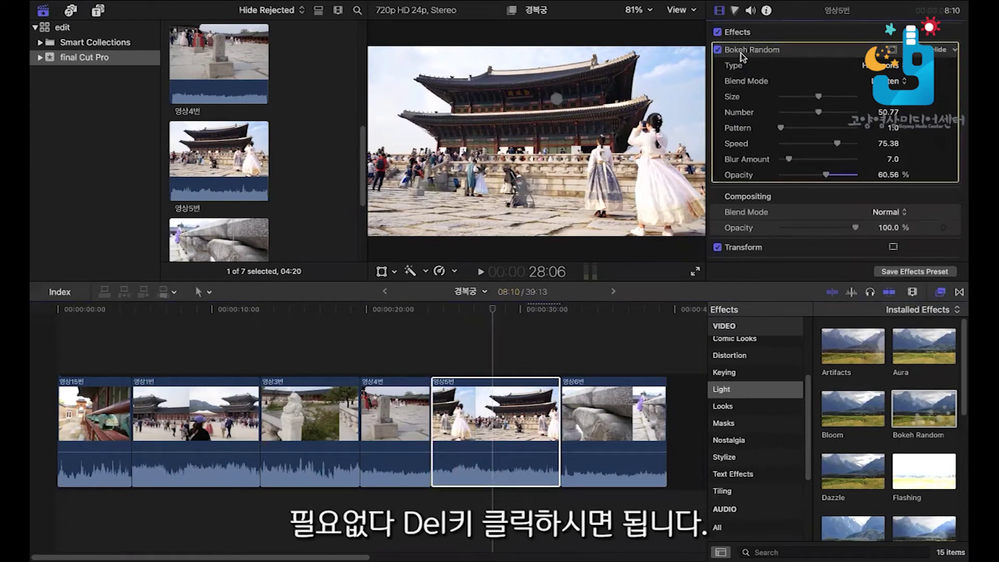
key(Delete)
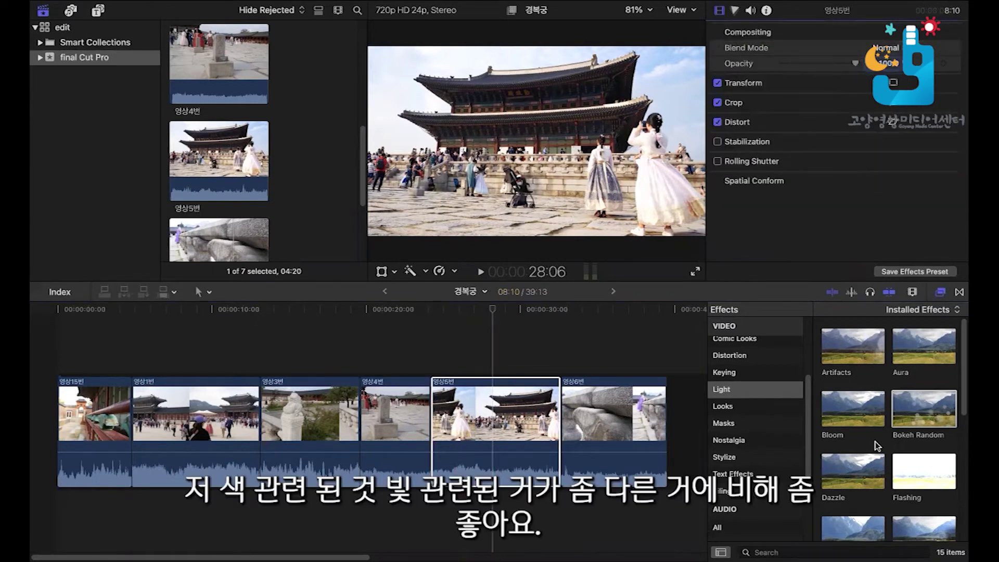
Look through the remaining Light effects and compare the Looks category with Comic Looks and Color Presets
scroll(876, 446, down, 4)
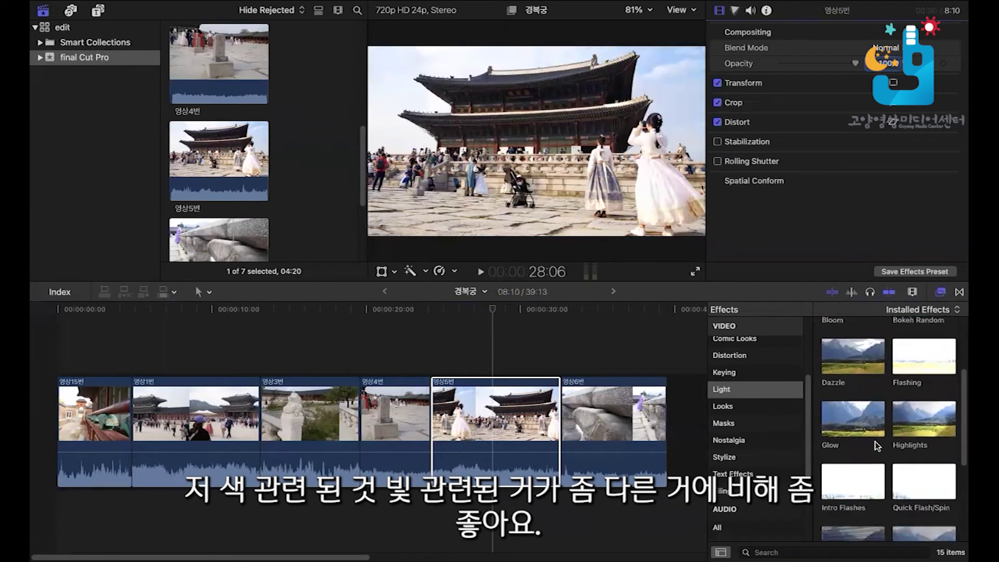
scroll(877, 446, down, 4)
scroll(877, 445, down, 3)
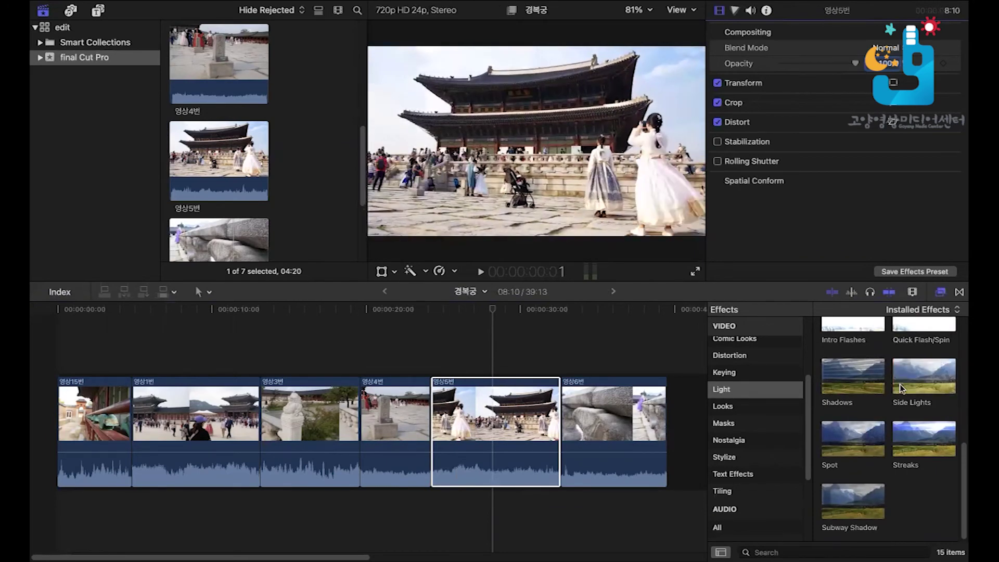
click(728, 408)
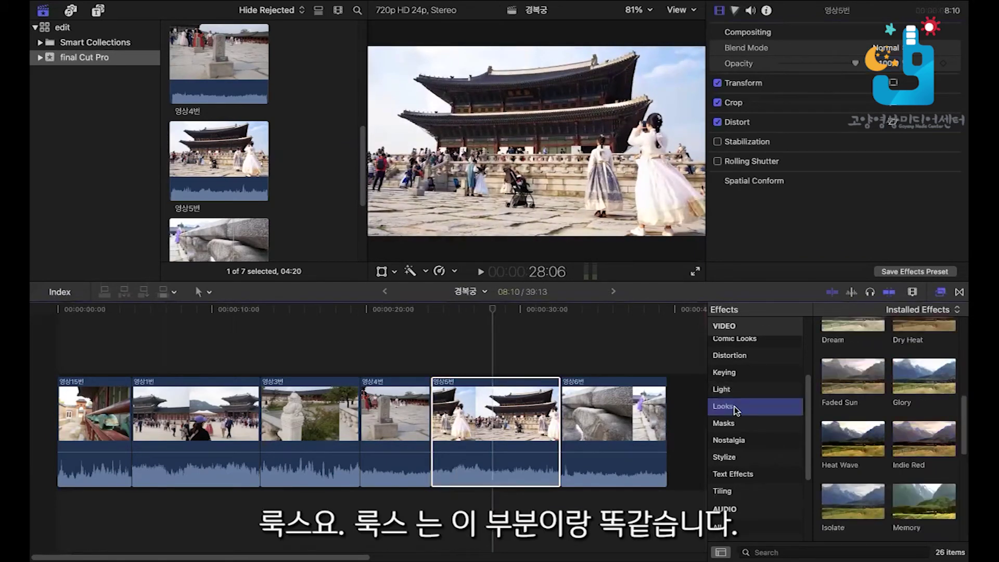
scroll(757, 409, up, 2)
click(751, 395)
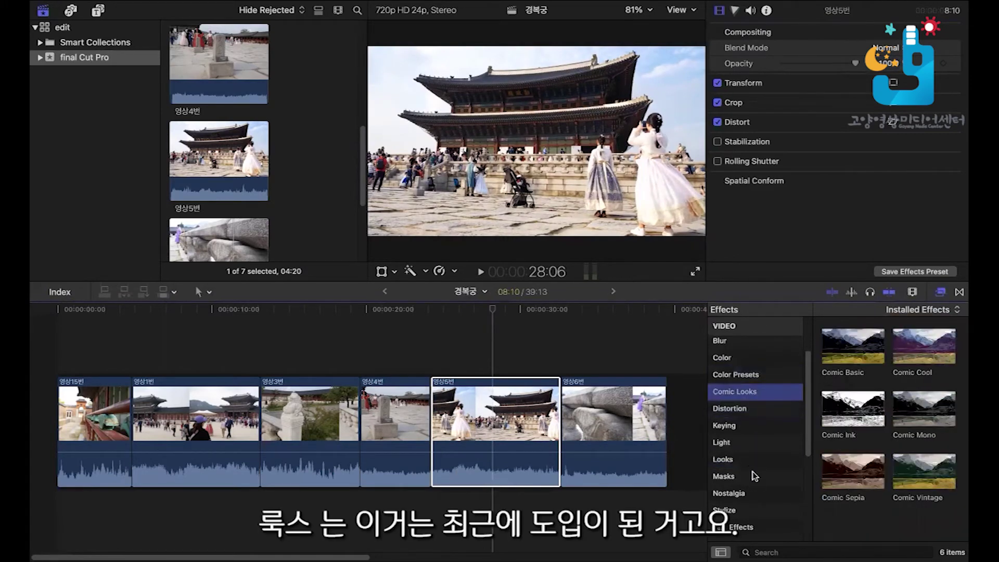
click(744, 458)
click(750, 390)
click(752, 375)
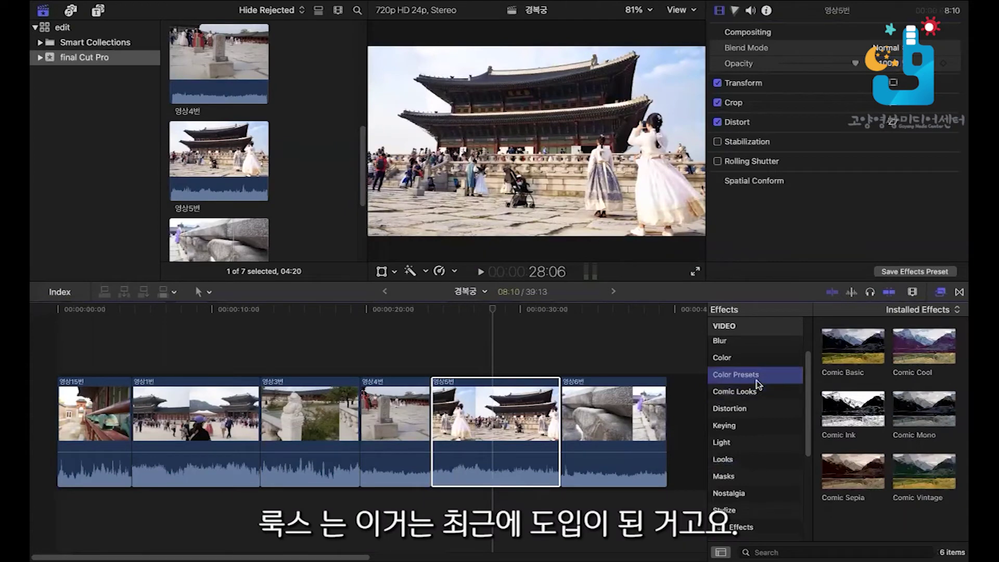
click(766, 483)
click(757, 460)
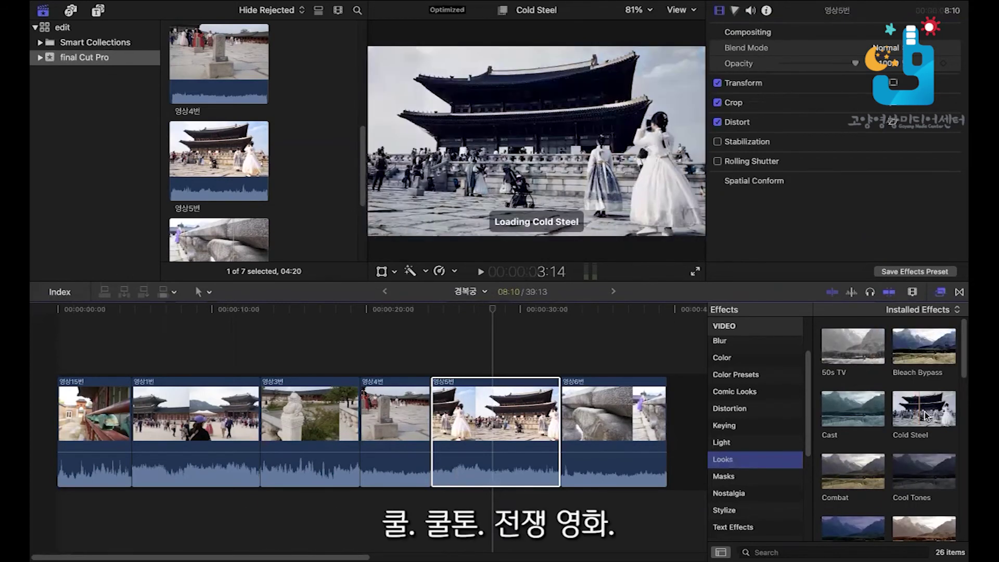
Preview looks such as Desert Glare and Night Vision, and apply the Romantic look to the 영상5번 clip
scroll(930, 408, down, 2)
scroll(931, 405, down, 1)
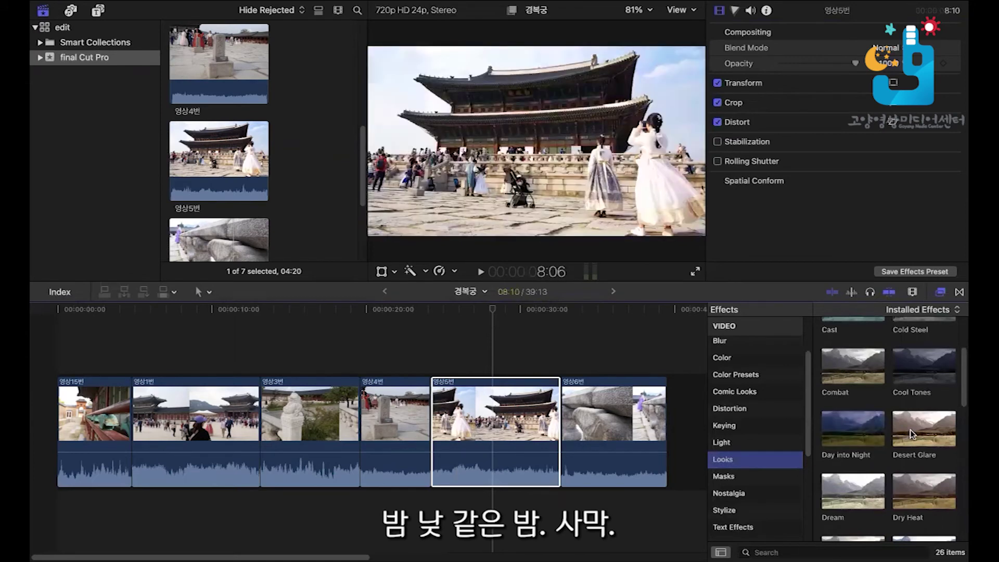
scroll(914, 428, down, 3)
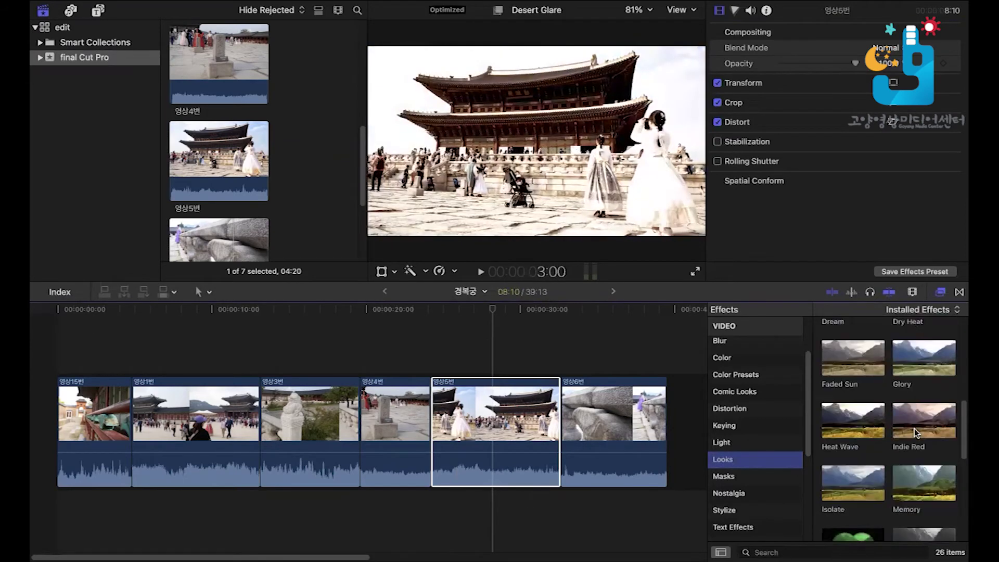
scroll(913, 429, down, 2)
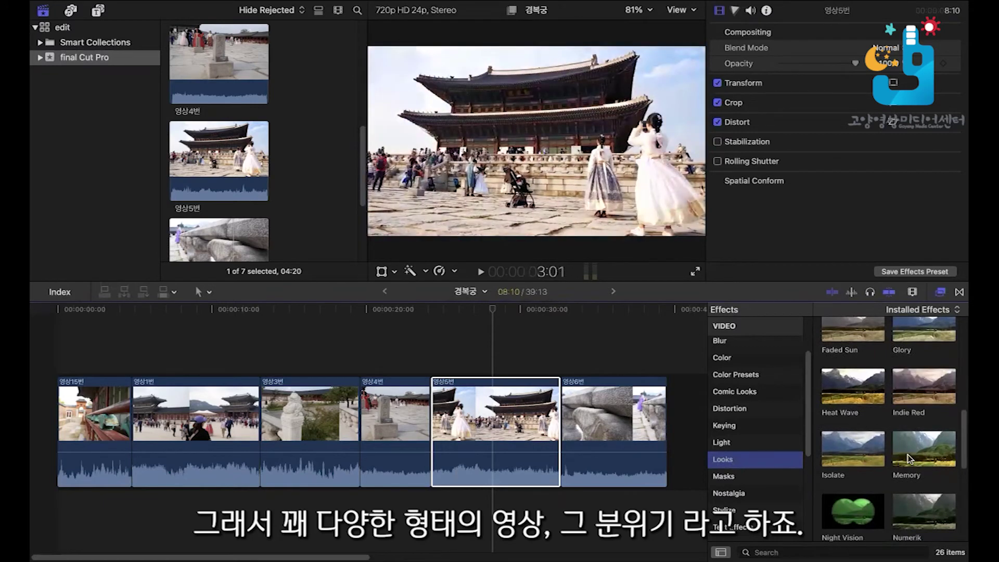
scroll(915, 473, down, 1)
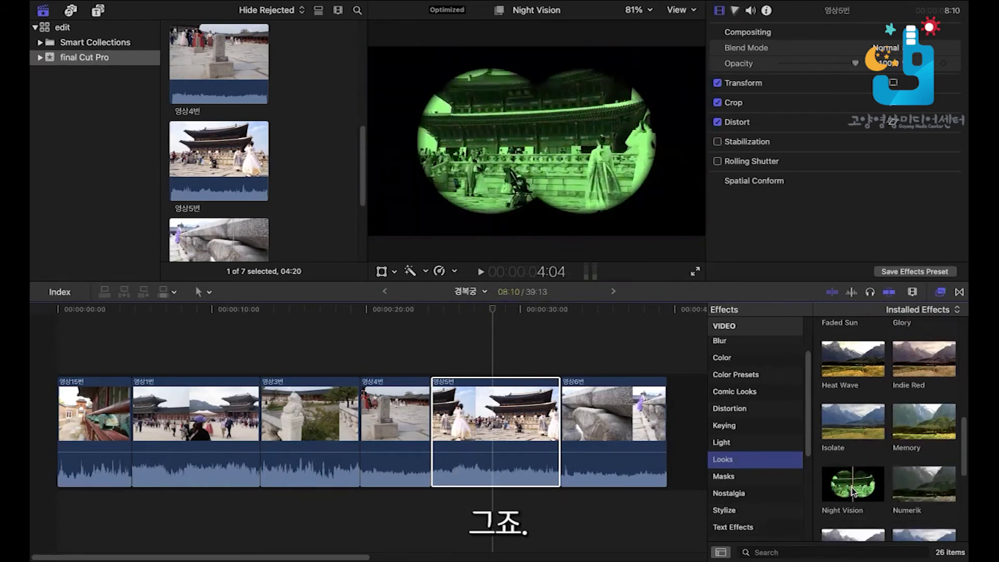
scroll(852, 489, down, 3)
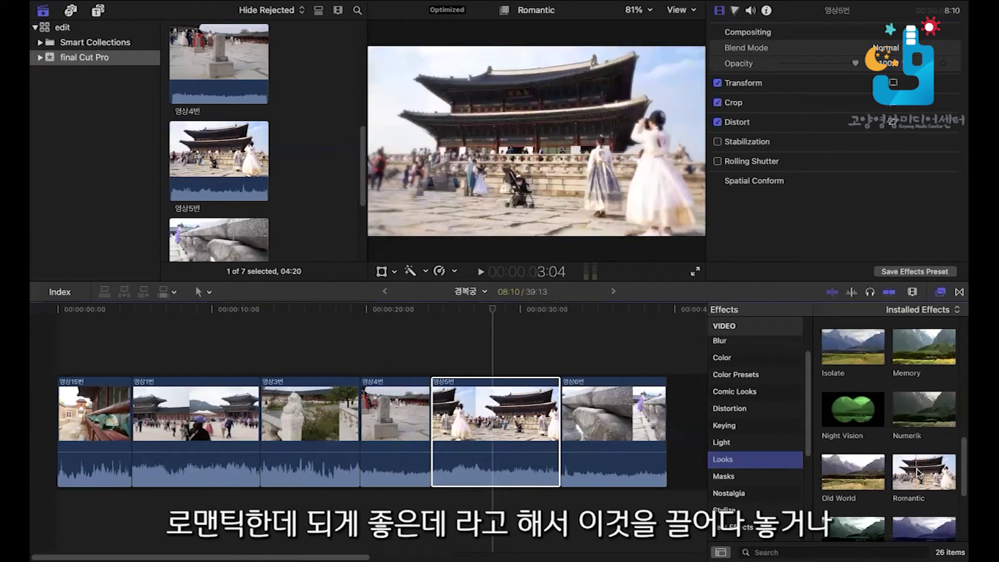
drag(926, 470, 492, 414)
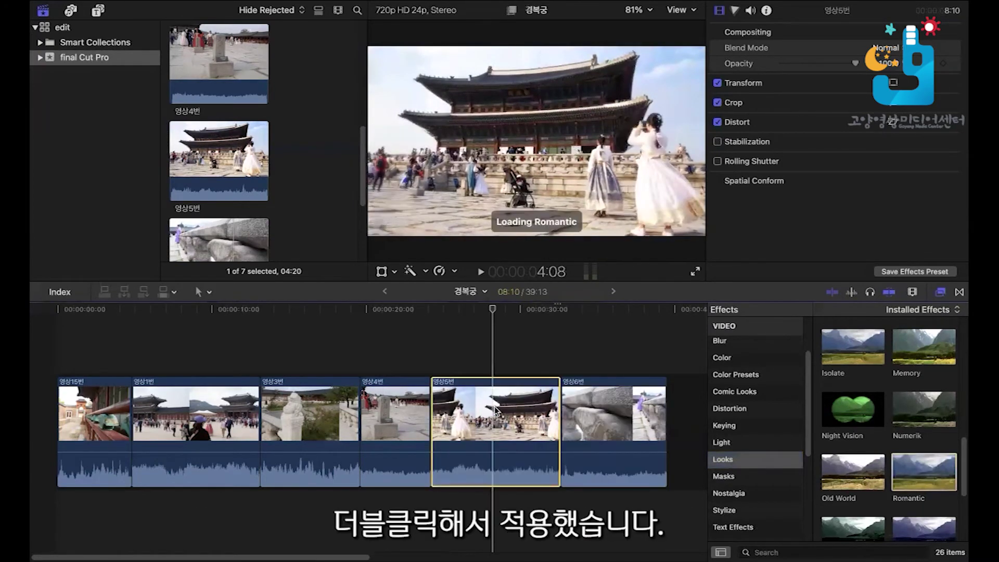
Play back the 영상5번 clip with the Romantic look and add the Old World look to the same clip
key(j)
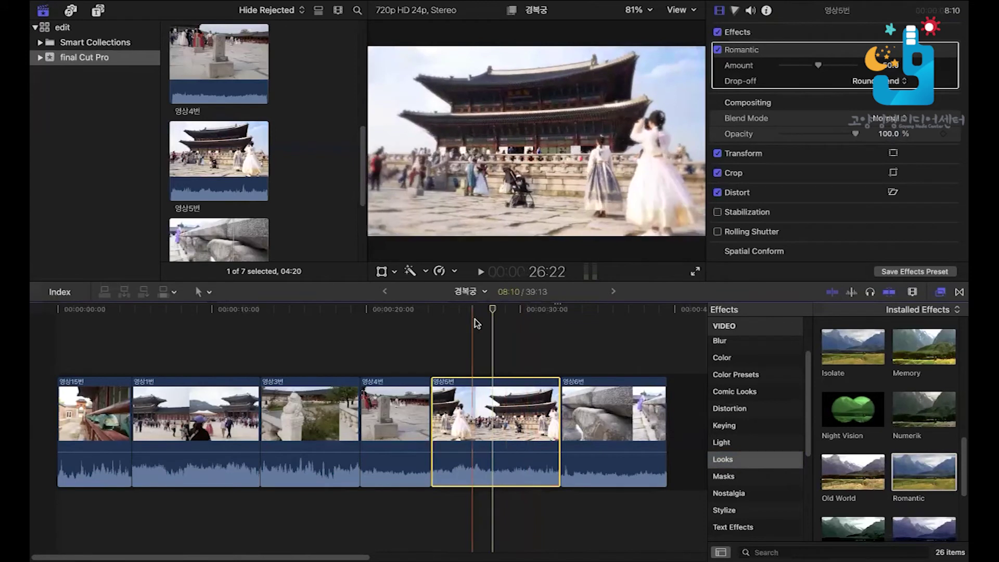
key(space)
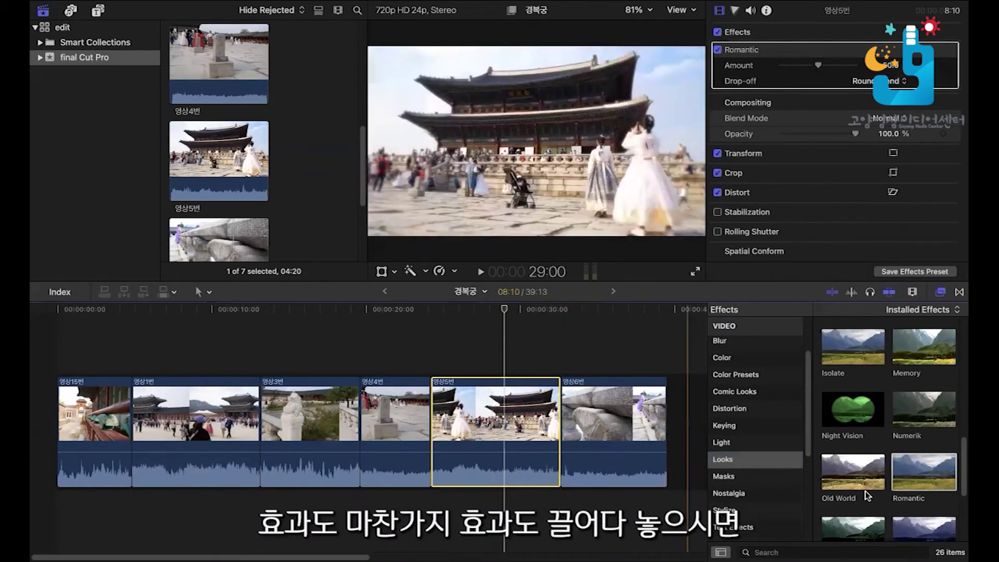
scroll(872, 487, down, 2)
drag(855, 448, 506, 388)
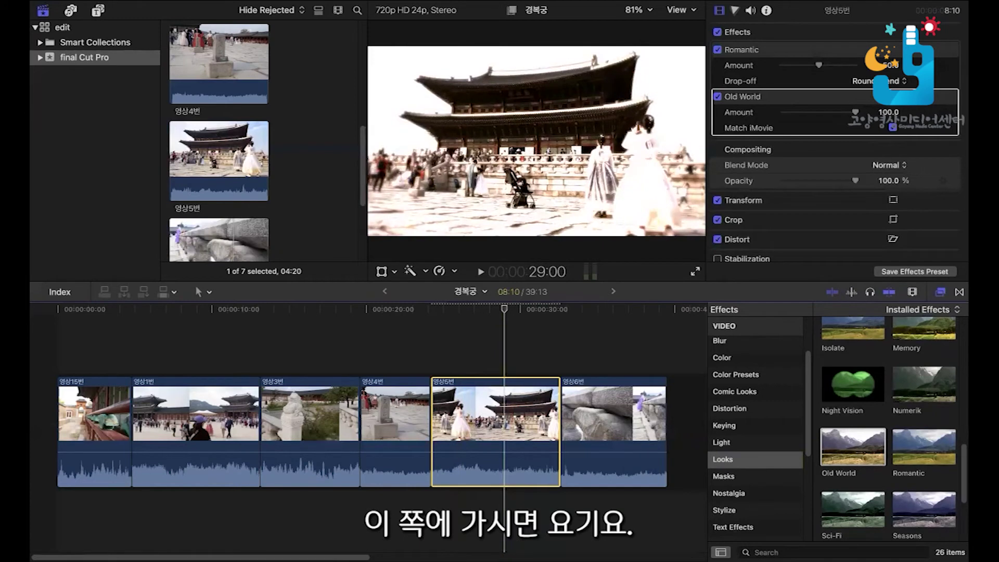
Check the rendering progress in Background Tasks and delete the Old World and Romantic effects from the 영상5번 clip
key(super+9)
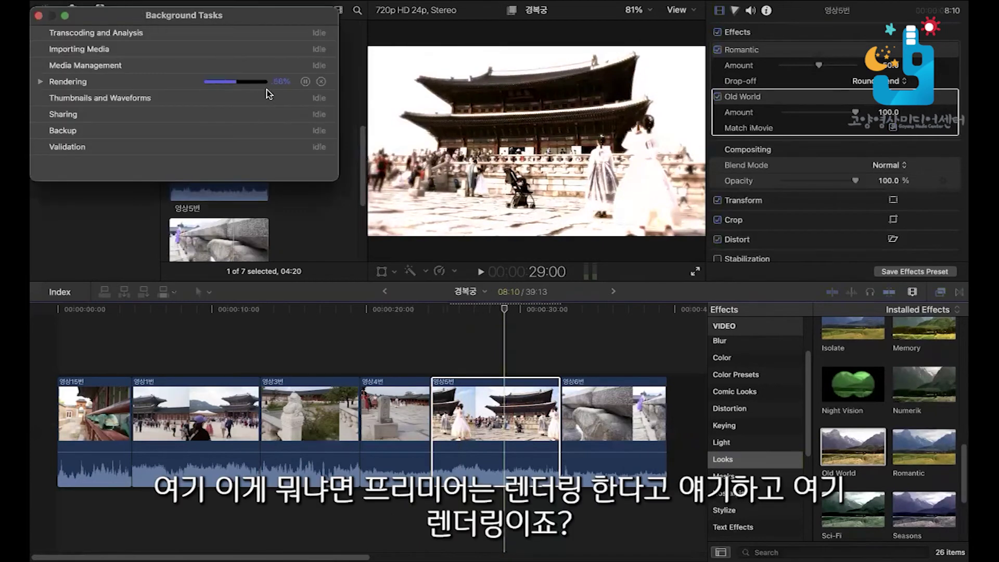
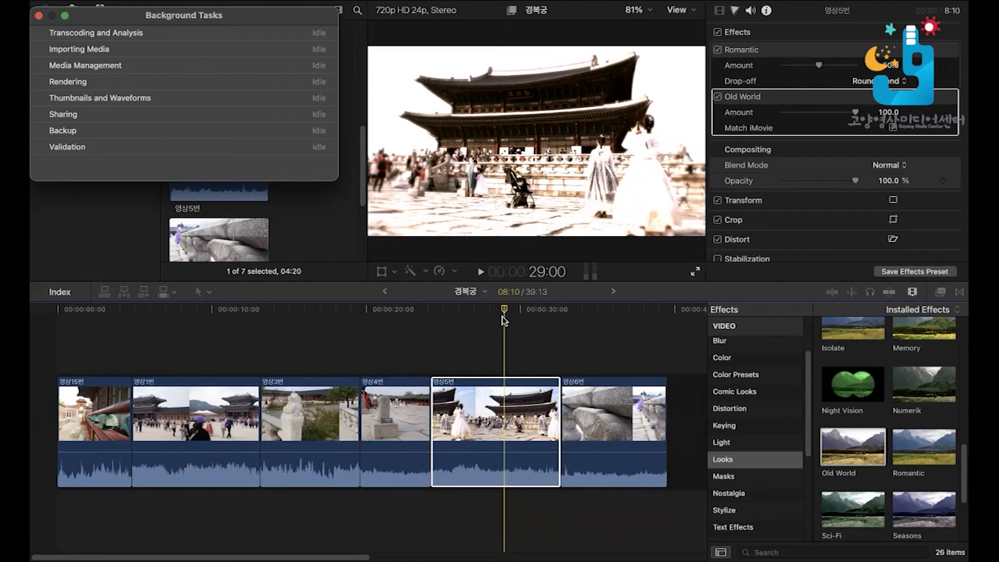
click(741, 99)
key(Delete)
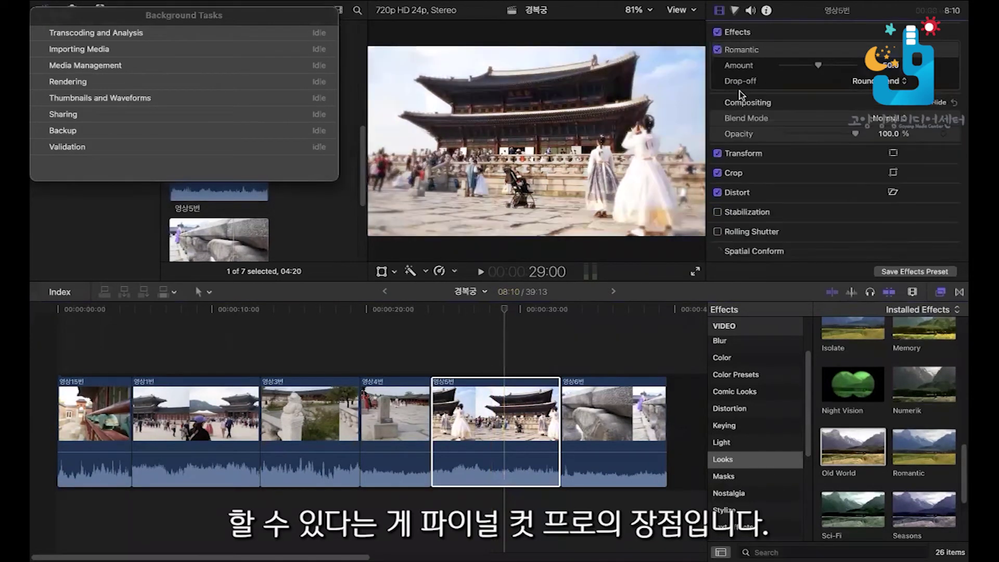
click(748, 55)
key(Delete)
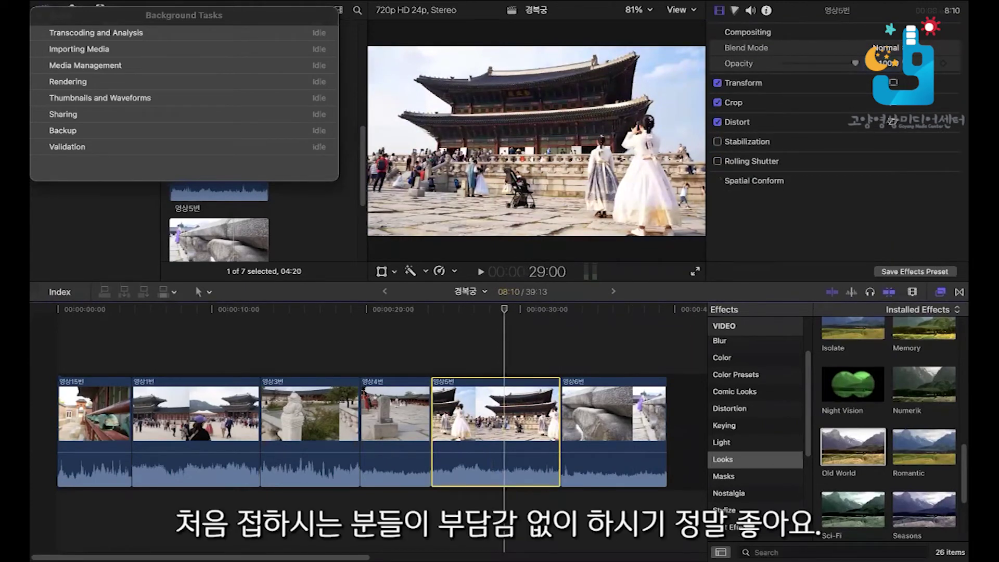
click(40, 15)
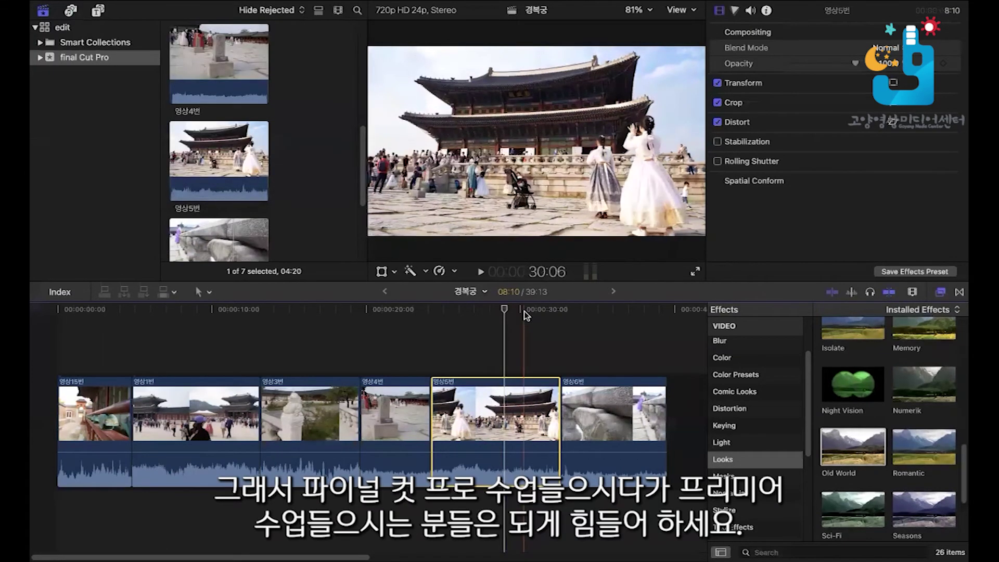
Look through the remaining Looks effects and the Masks, Nostalgia and Stylize video effect categories
click(494, 316)
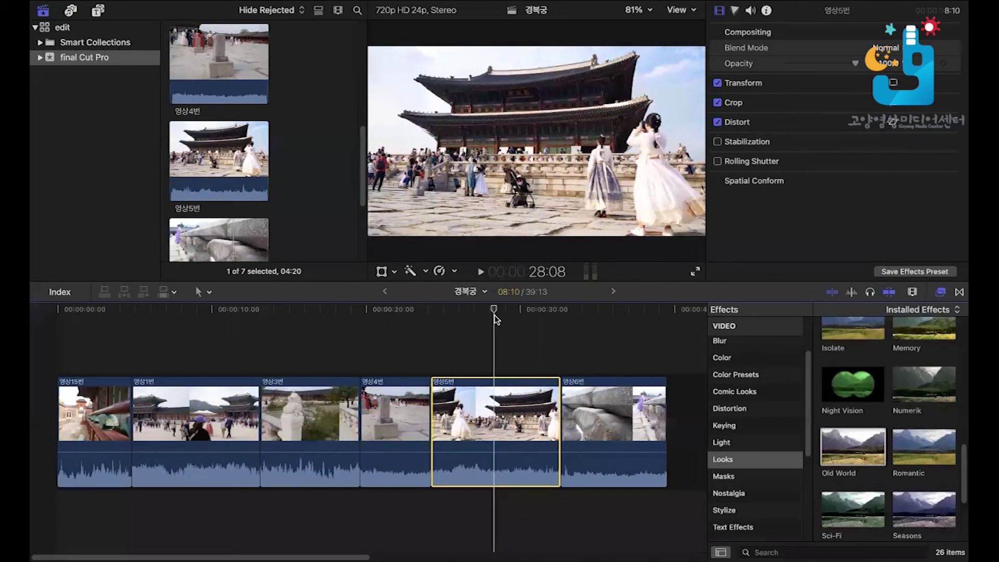
scroll(881, 423, down, 5)
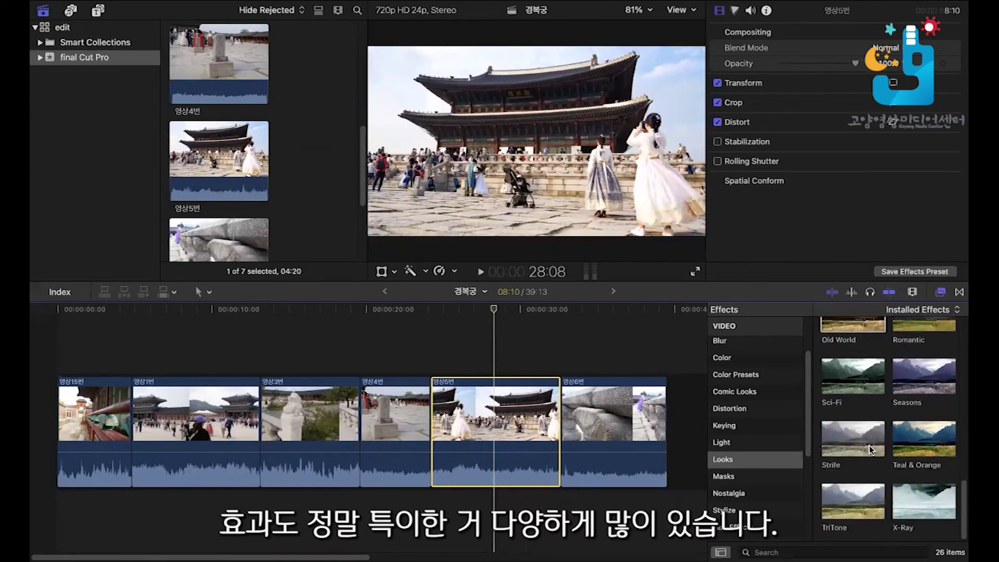
click(730, 477)
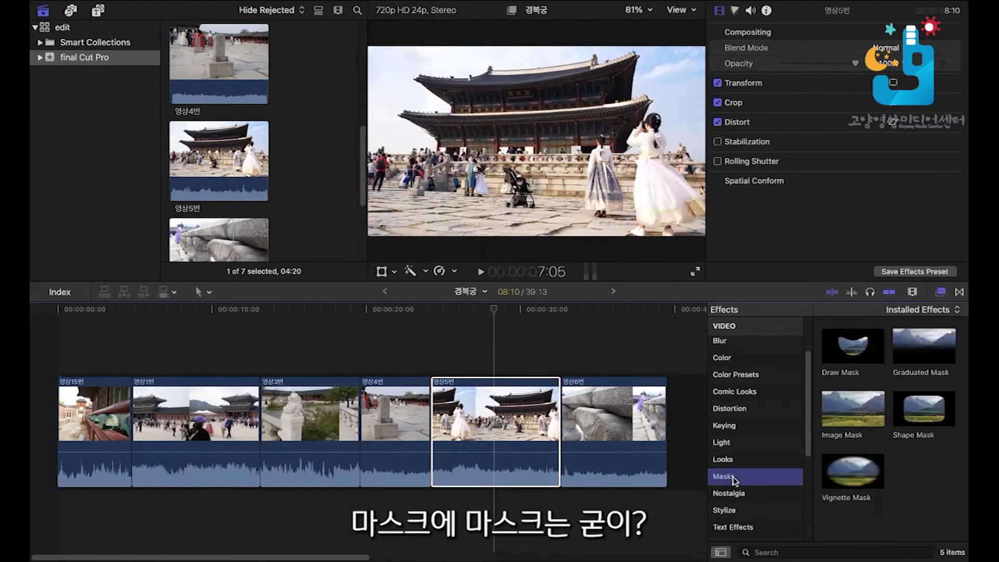
scroll(734, 413, down, 5)
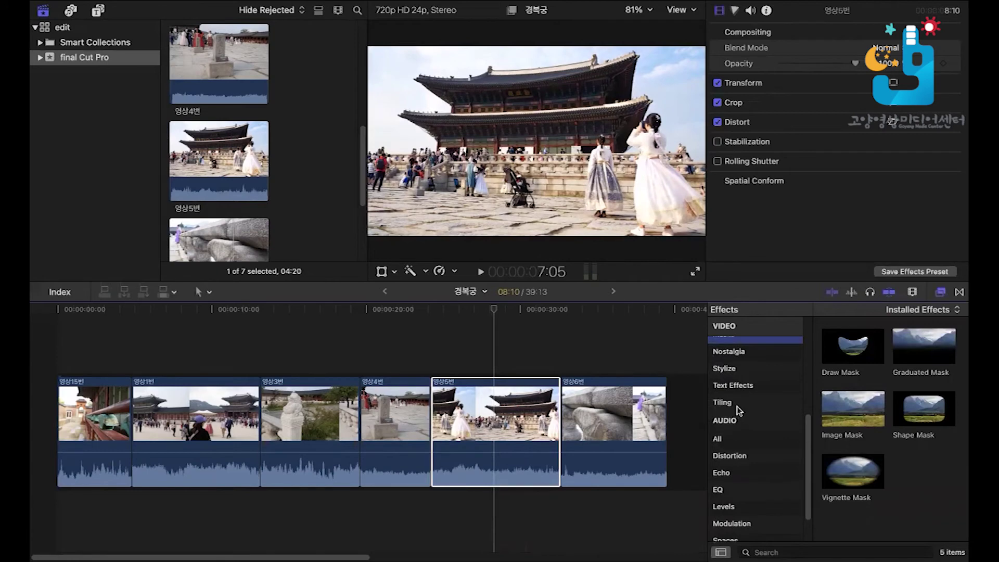
click(734, 351)
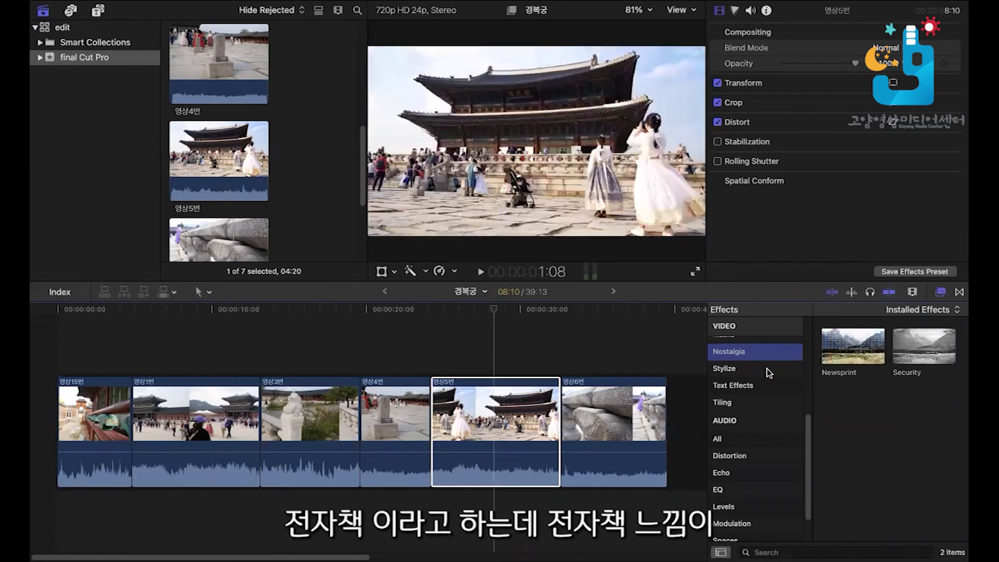
click(767, 368)
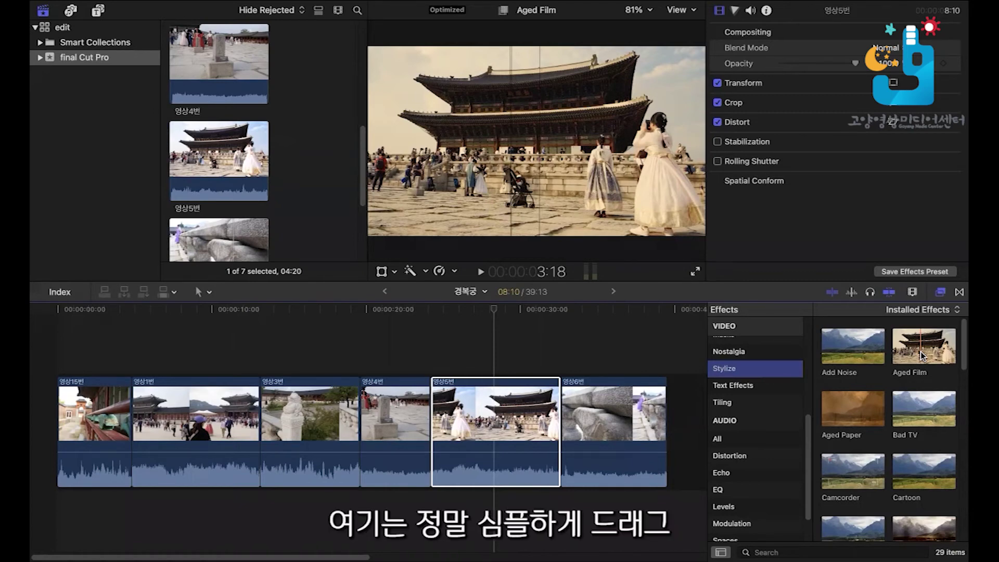
Try the Aged Film effect on the 영상5번 clip, play it back and delete the effect again
click(912, 355)
drag(817, 341, 448, 395)
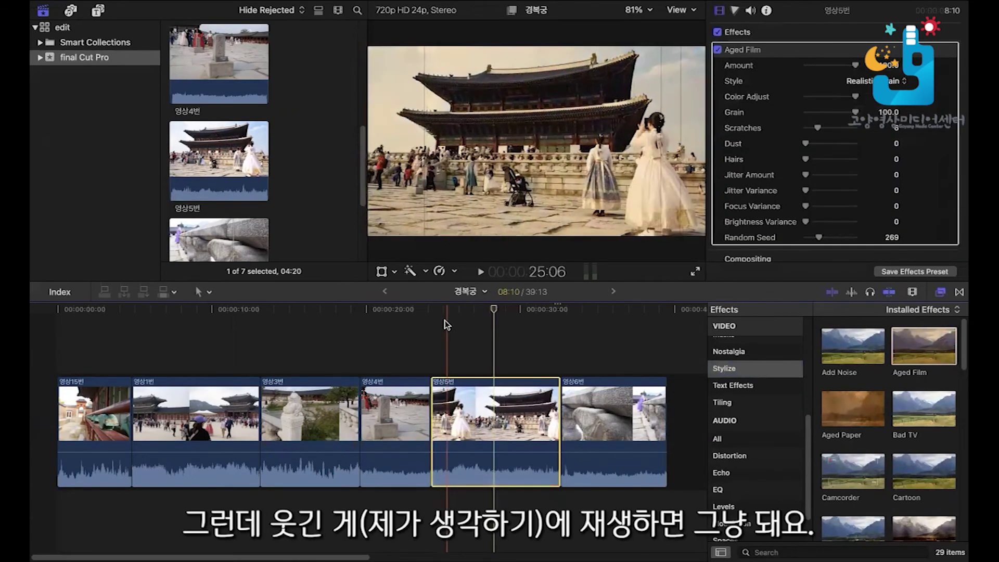
key(space)
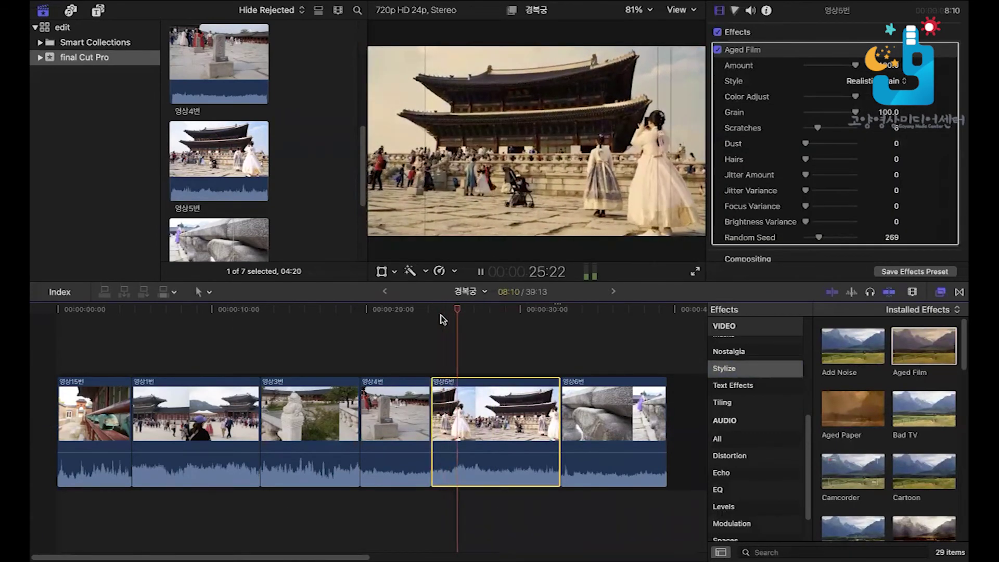
key(space)
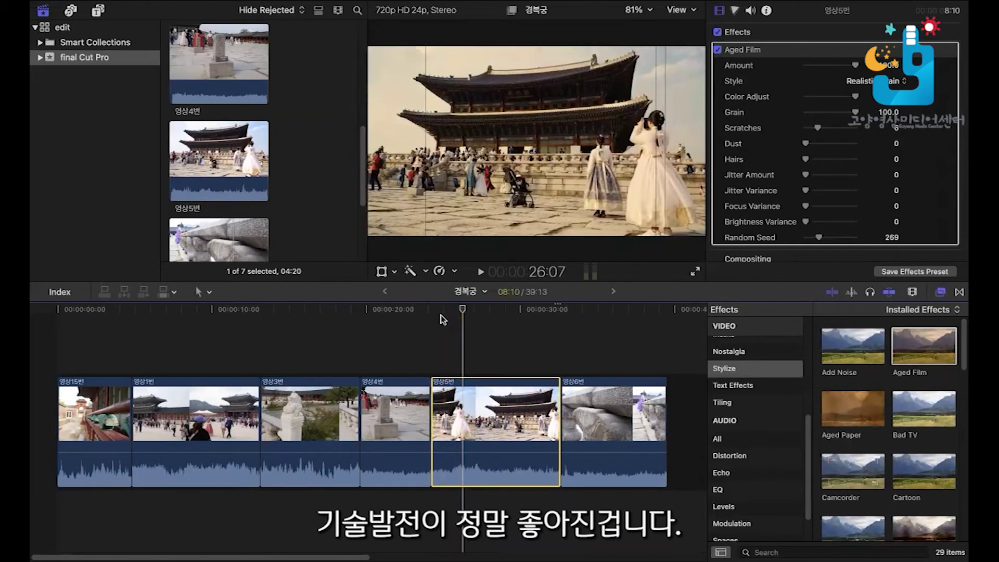
key(space)
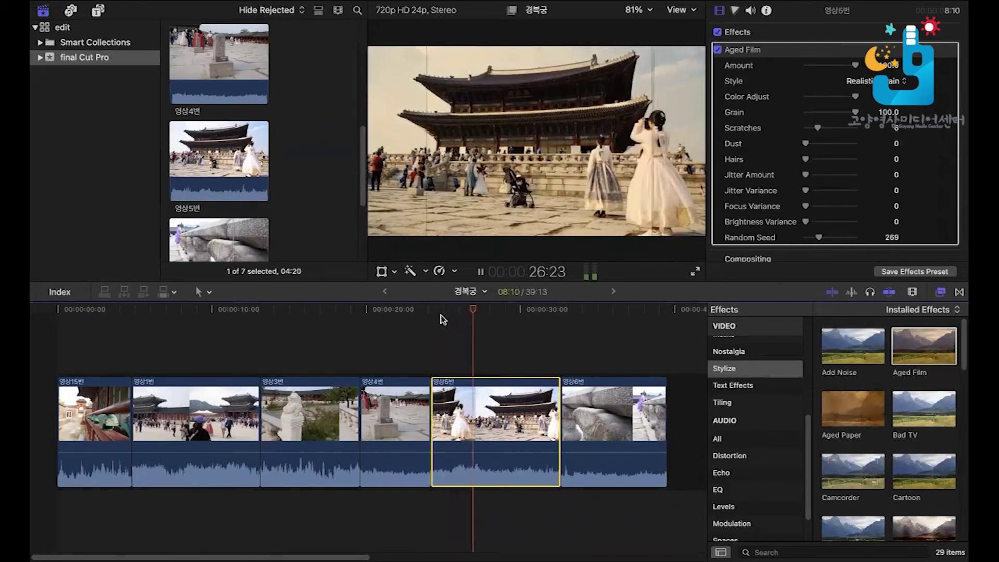
key(space)
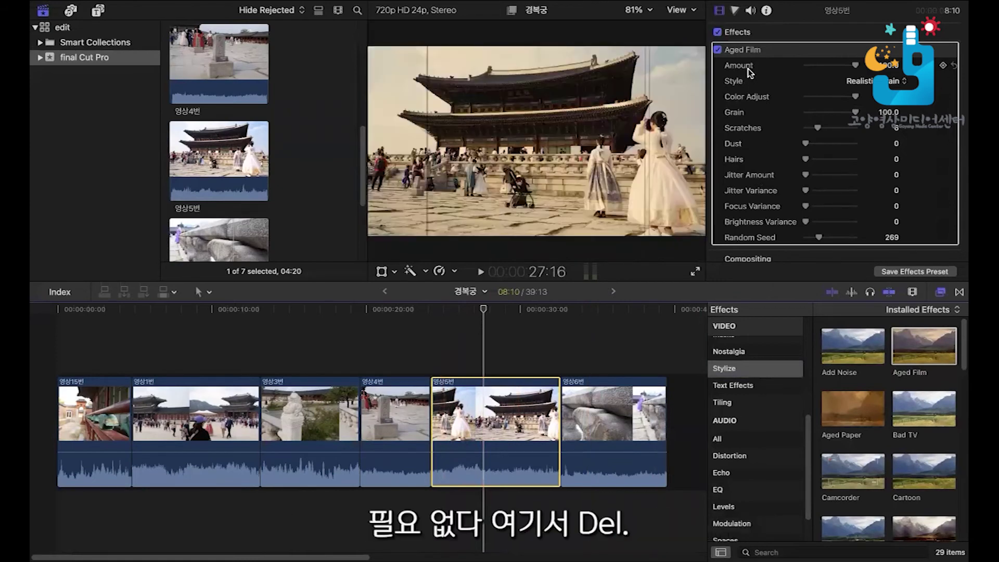
click(744, 52)
key(Delete)
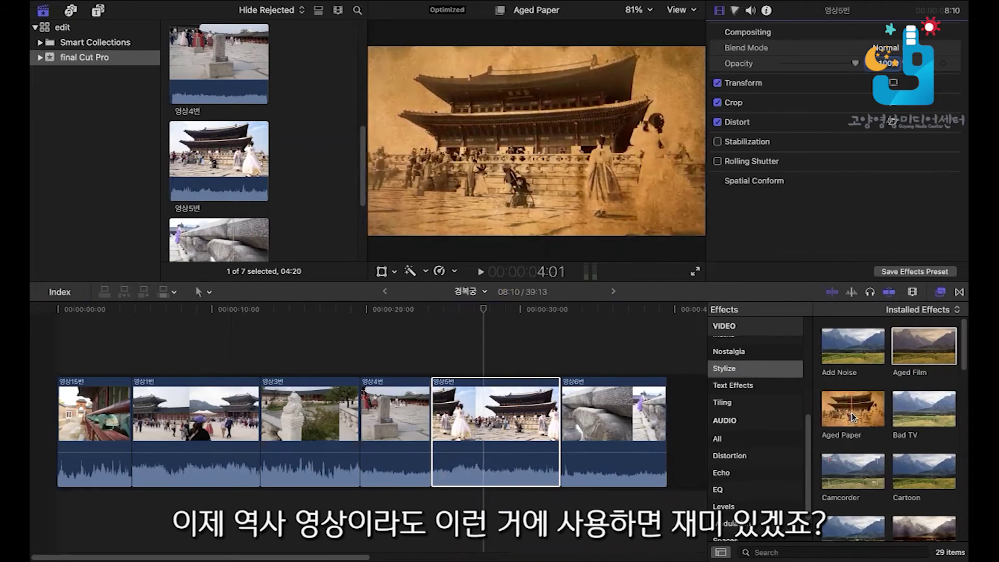
Preview Stylize effects such as Aged Paper, Cross Hatch, Photo Recall, Raindrops, SLR and Sketch, and view the Text Effects and Tiling categories
scroll(849, 419, down, 3)
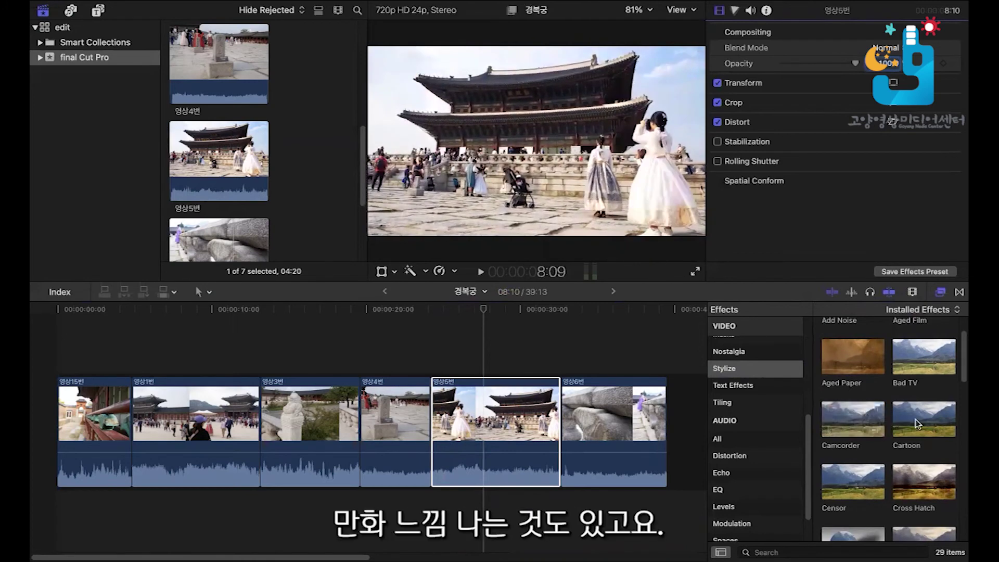
scroll(925, 426, down, 2)
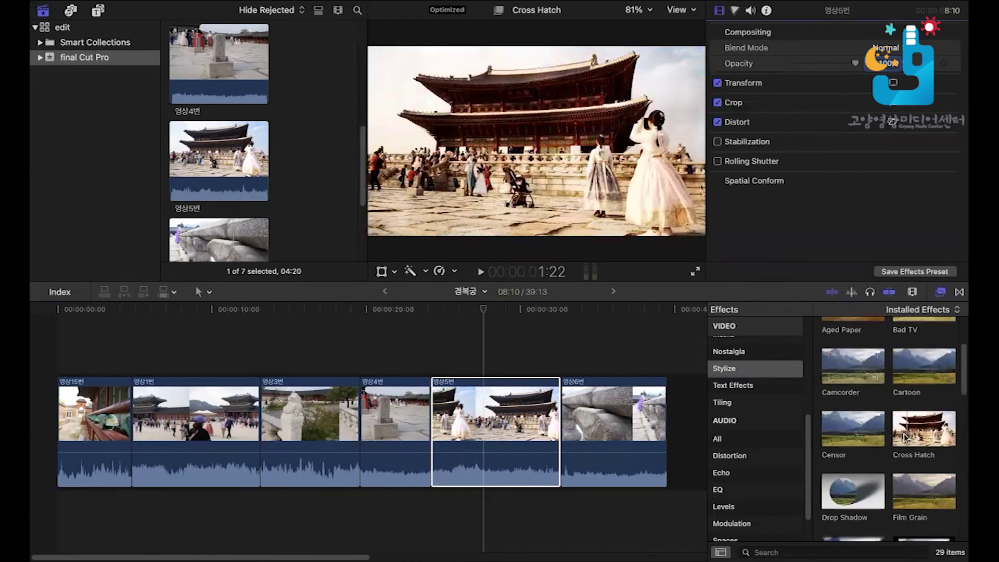
scroll(925, 426, down, 2)
scroll(925, 430, down, 6)
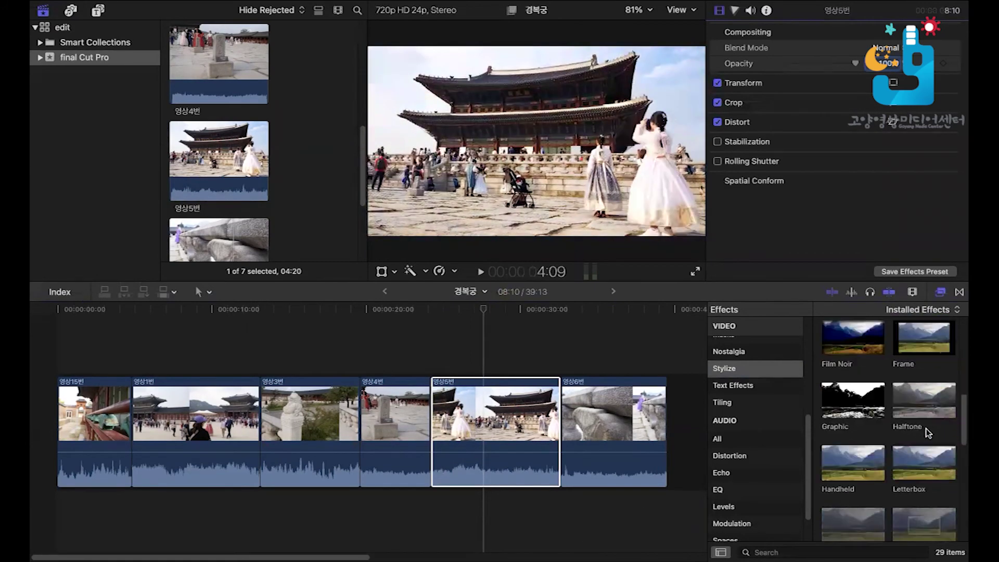
scroll(925, 429, down, 1)
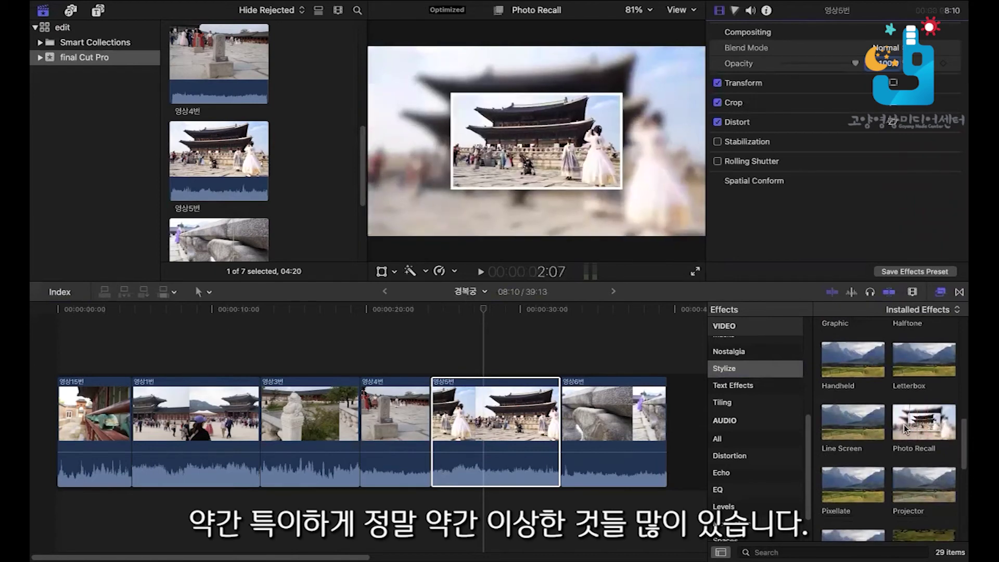
scroll(929, 430, down, 1)
scroll(929, 429, down, 2)
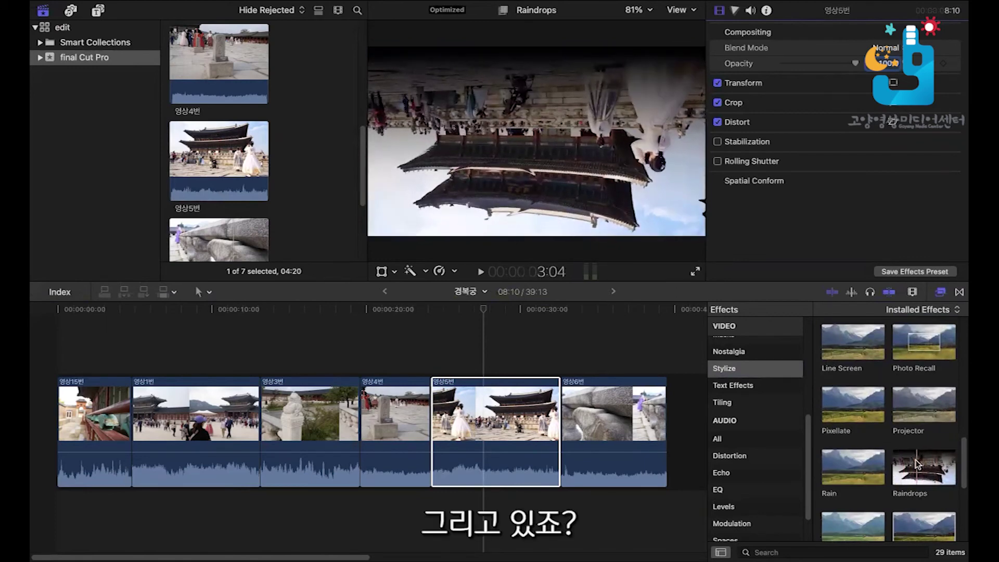
scroll(925, 465, down, 2)
scroll(914, 469, down, 2)
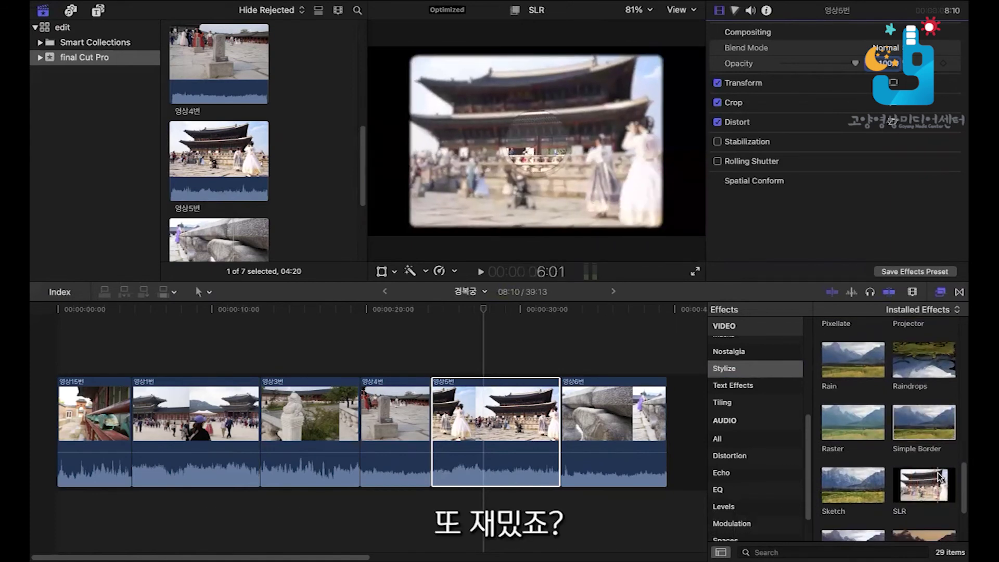
scroll(936, 476, down, 2)
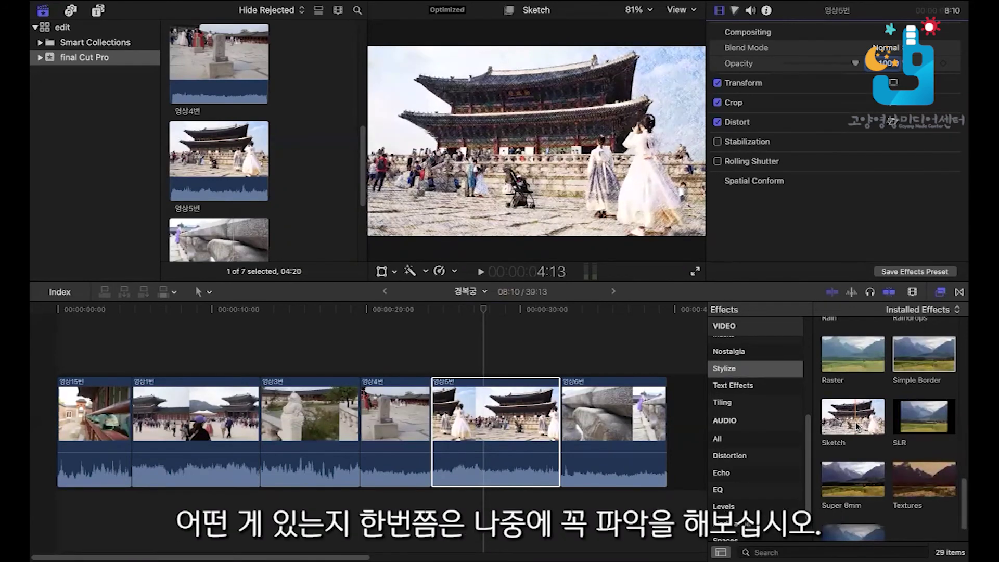
click(749, 386)
click(747, 402)
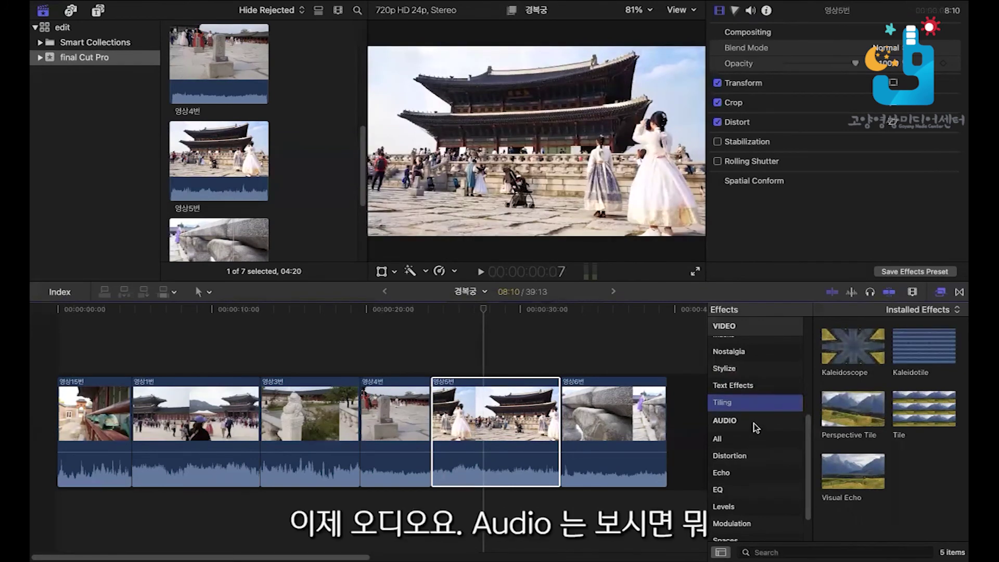
Look through the audio effect categories, including All, Distortion, Echo, EQ, Levels, Modulation, Spaces and Specialized
click(752, 438)
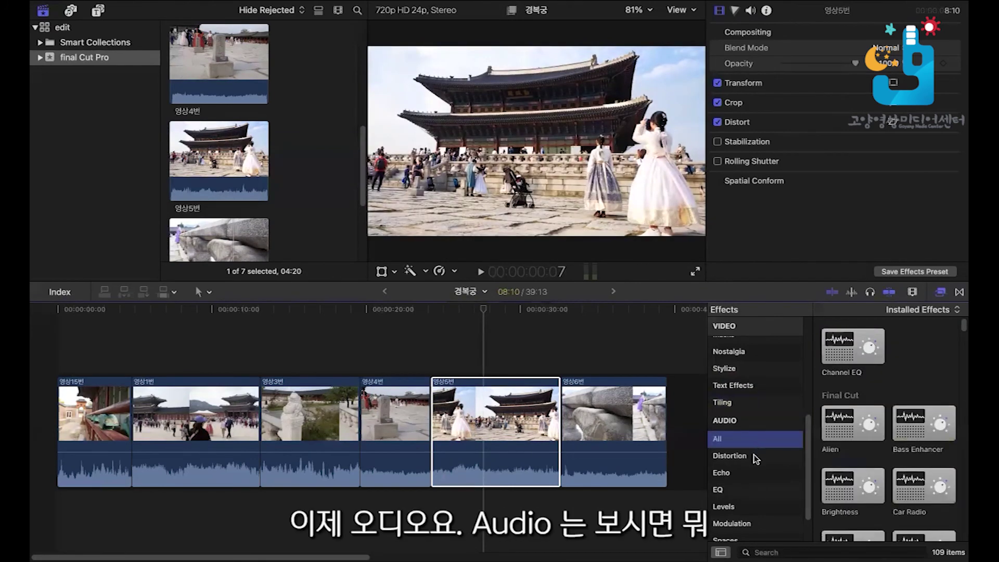
click(755, 456)
scroll(749, 453, down, 2)
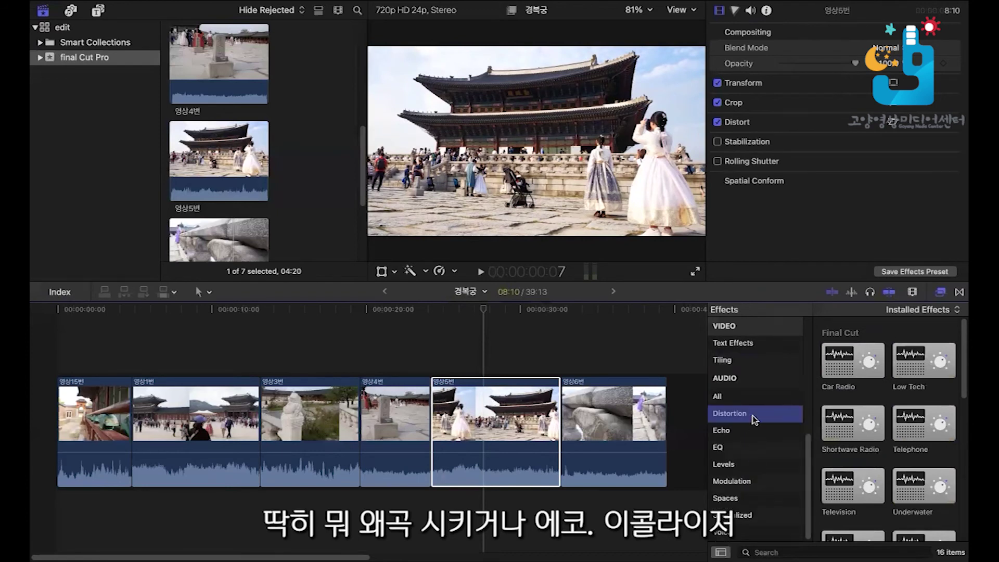
click(754, 429)
click(762, 447)
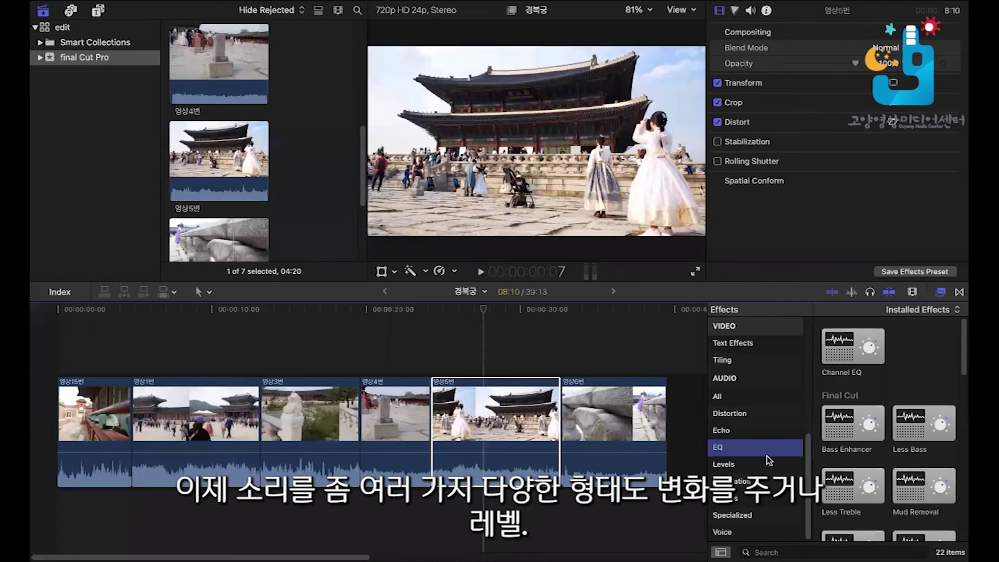
click(766, 465)
click(762, 480)
click(761, 498)
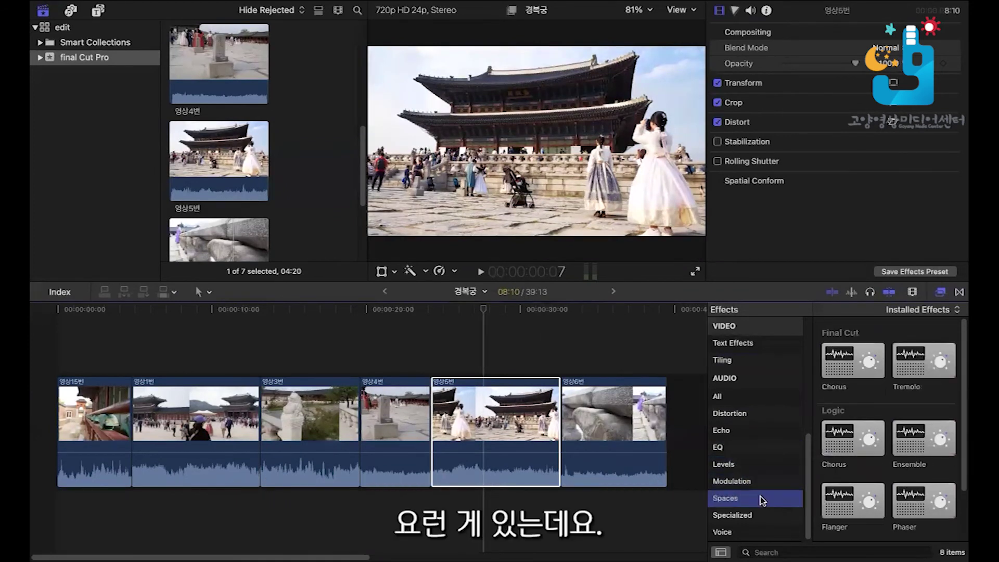
click(758, 514)
click(763, 447)
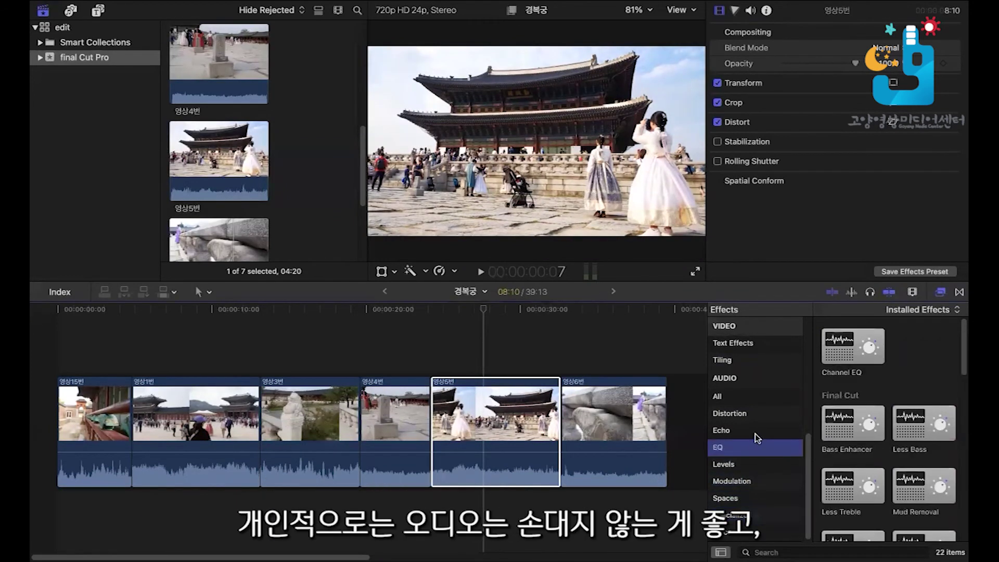
click(754, 433)
click(754, 413)
Extend the end of the 영상6번 clip in the timeline to a clip duration of about 7:23
click(588, 453)
mouse_move(588, 453)
mouse_down()
mouse_move(588, 465)
mouse_move(587, 455)
mouse_up()
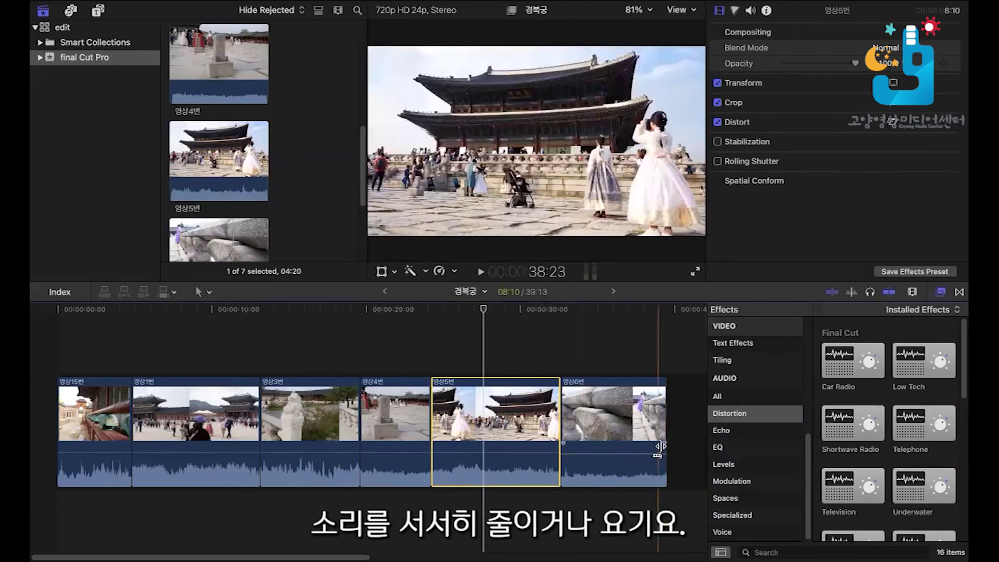
drag(663, 445, 705, 445)
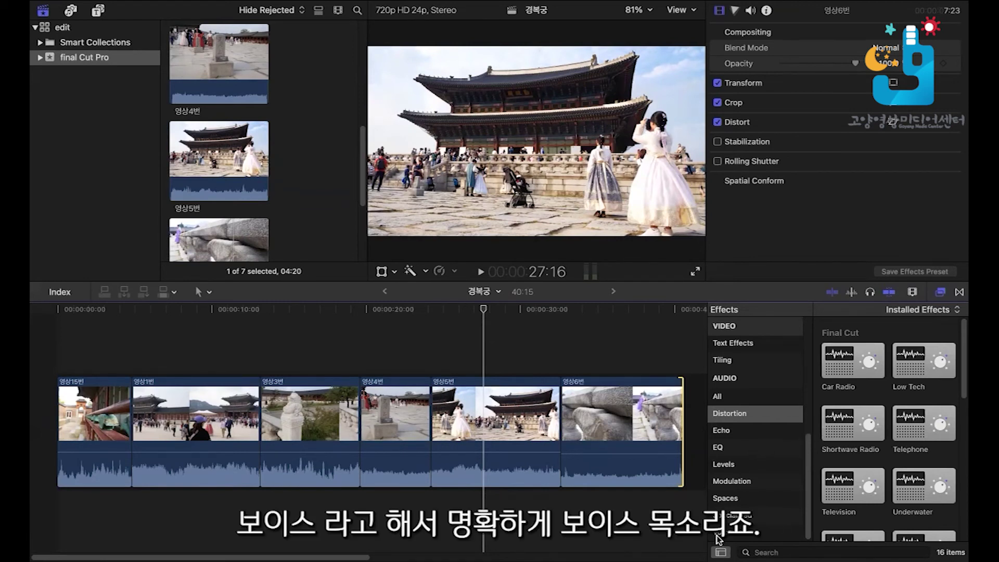
Apply the Alien voice effect to the 영상5번 clip and play back part of the clip
click(731, 533)
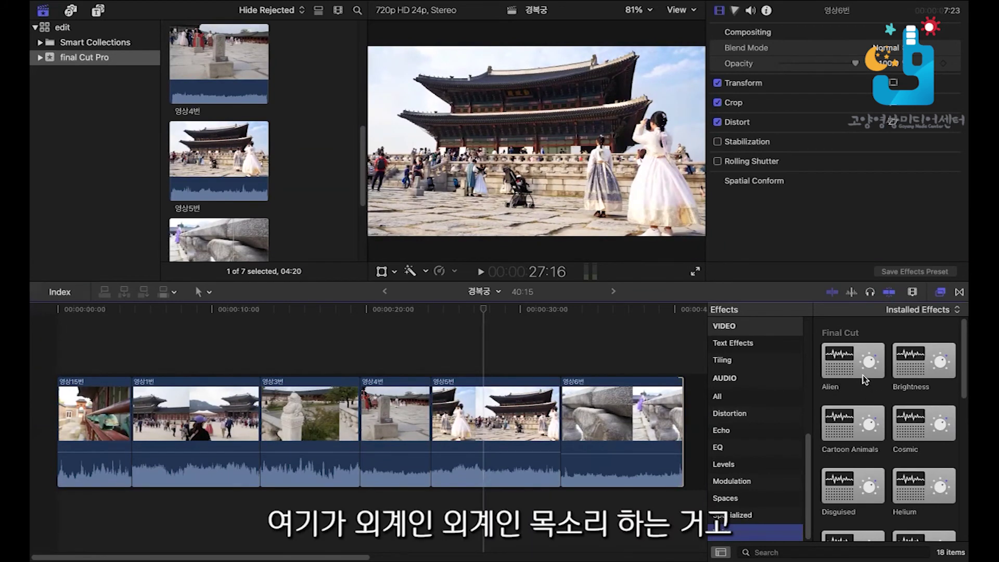
drag(859, 368, 513, 452)
drag(462, 311, 458, 311)
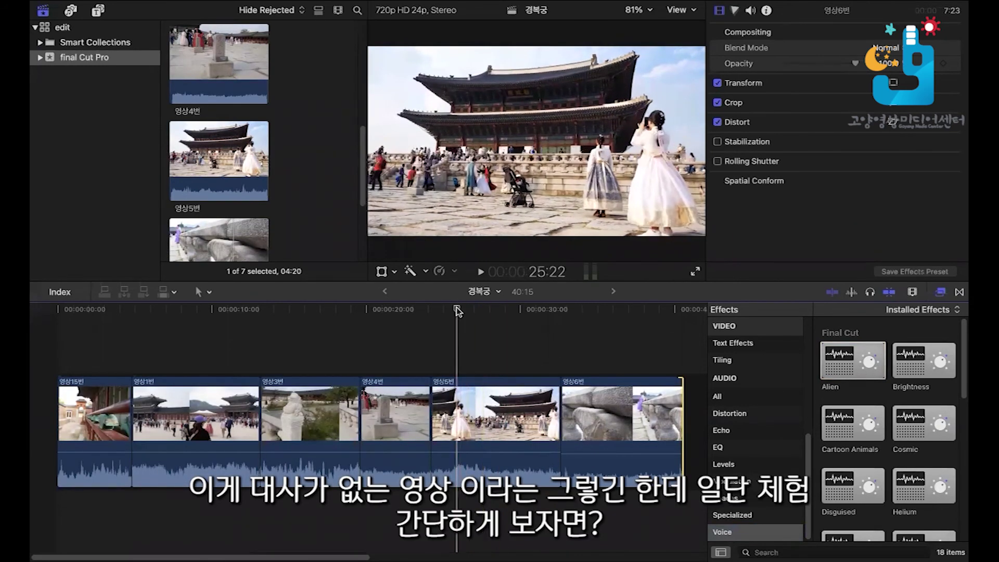
key(space)
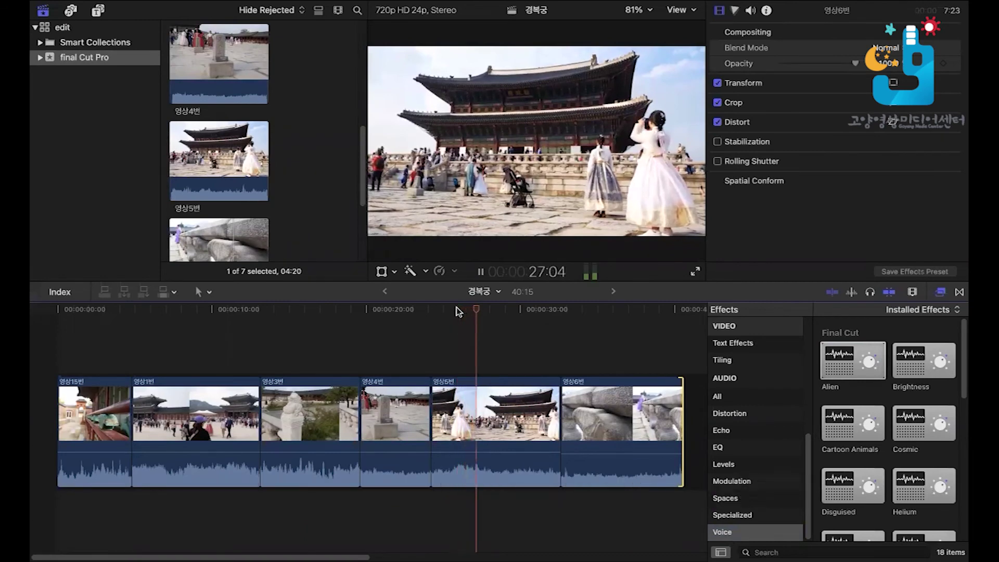
key(space)
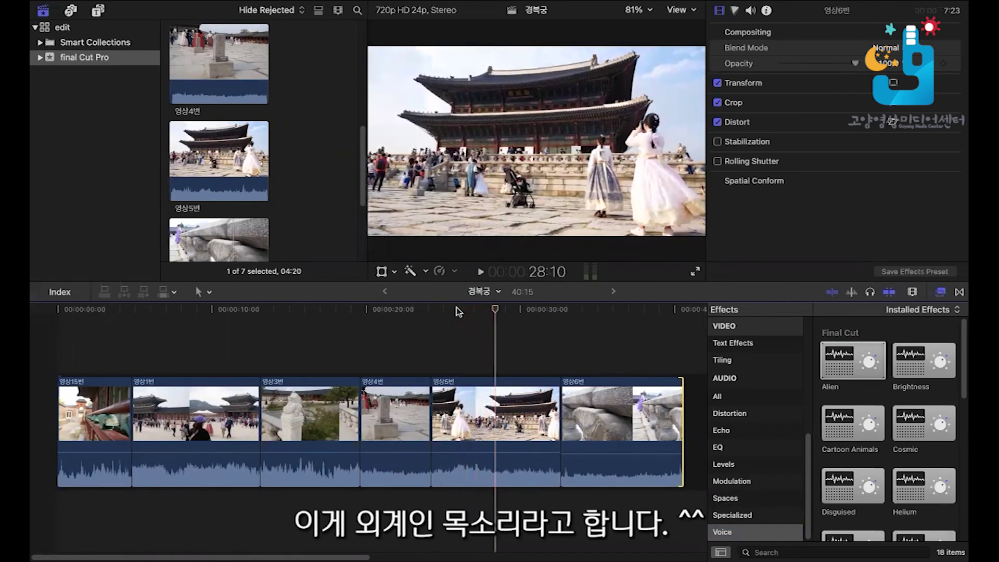
Delete the Alien effect from the 영상5번 clip's audio settings
click(519, 426)
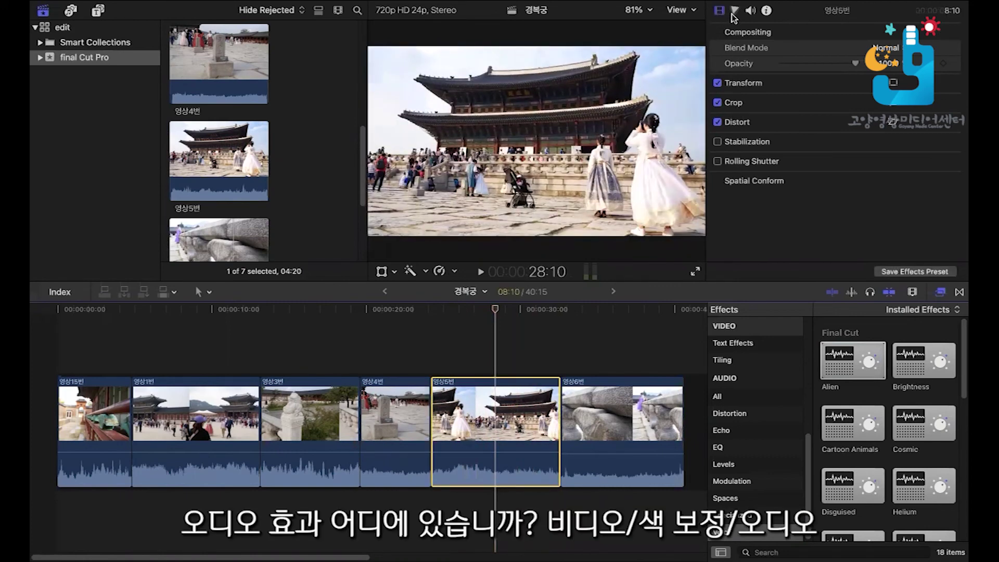
click(749, 11)
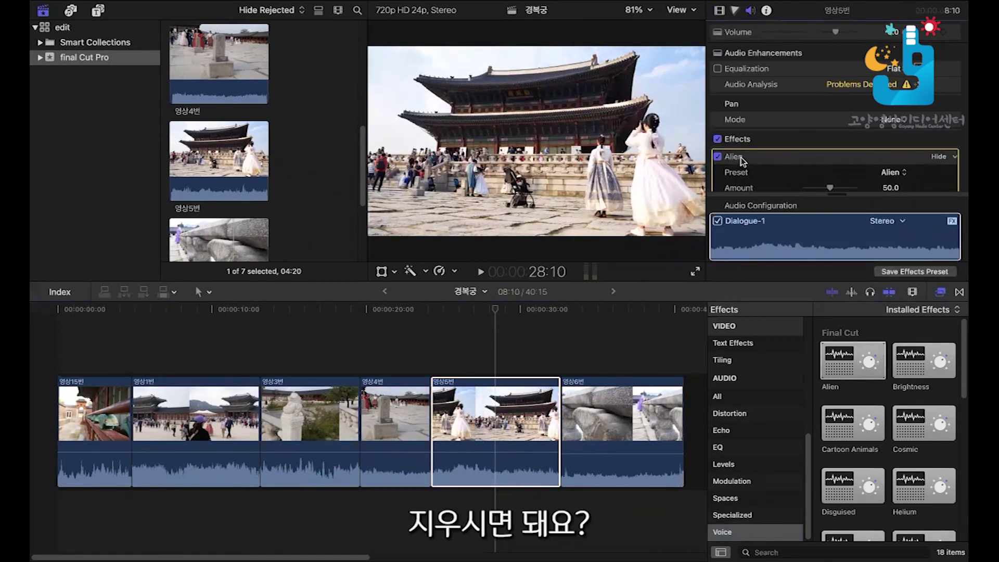
key(Delete)
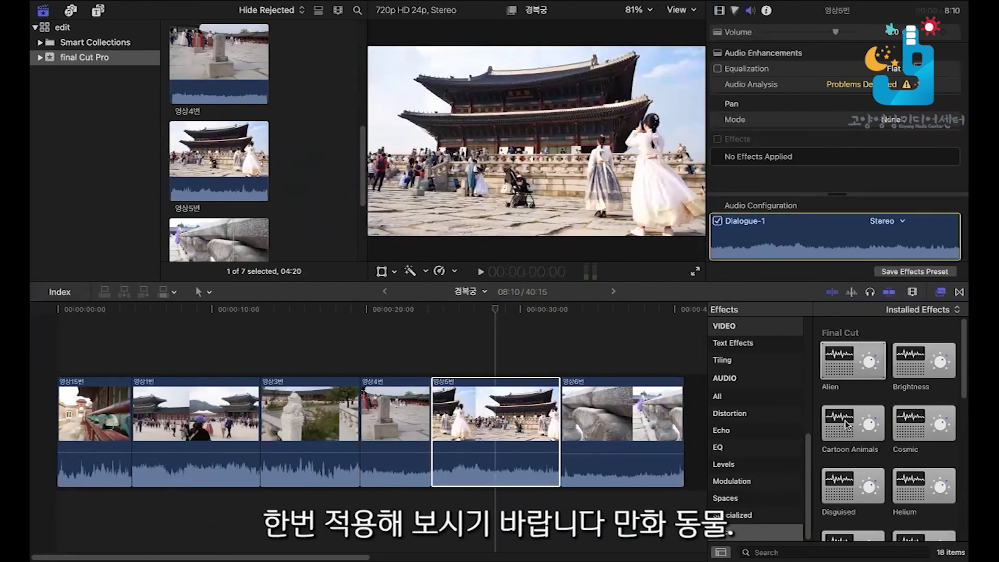
Apply the Helium voice effect to the 영상5번 clip and play back part of the clip
scroll(848, 420, down, 2)
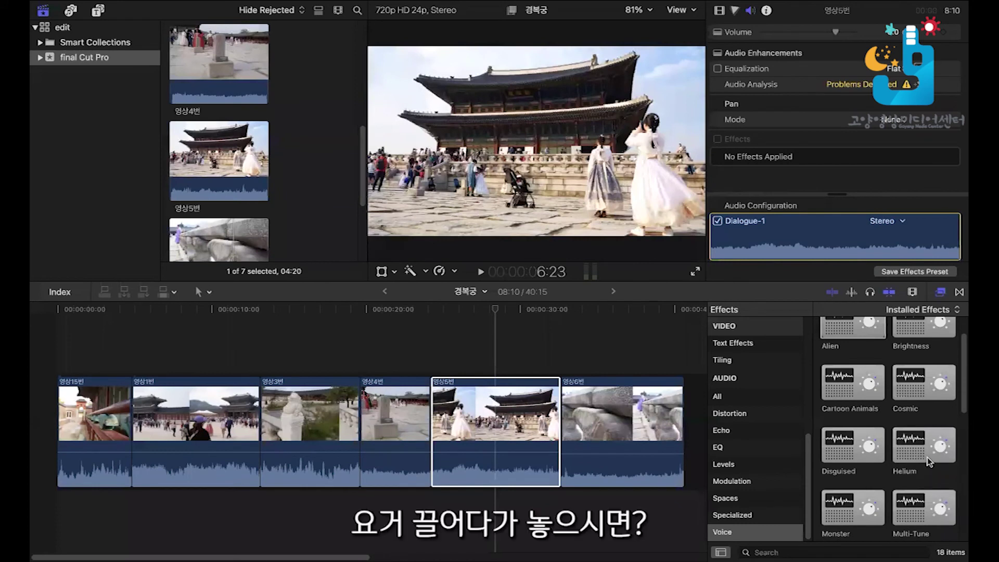
drag(929, 456, 472, 452)
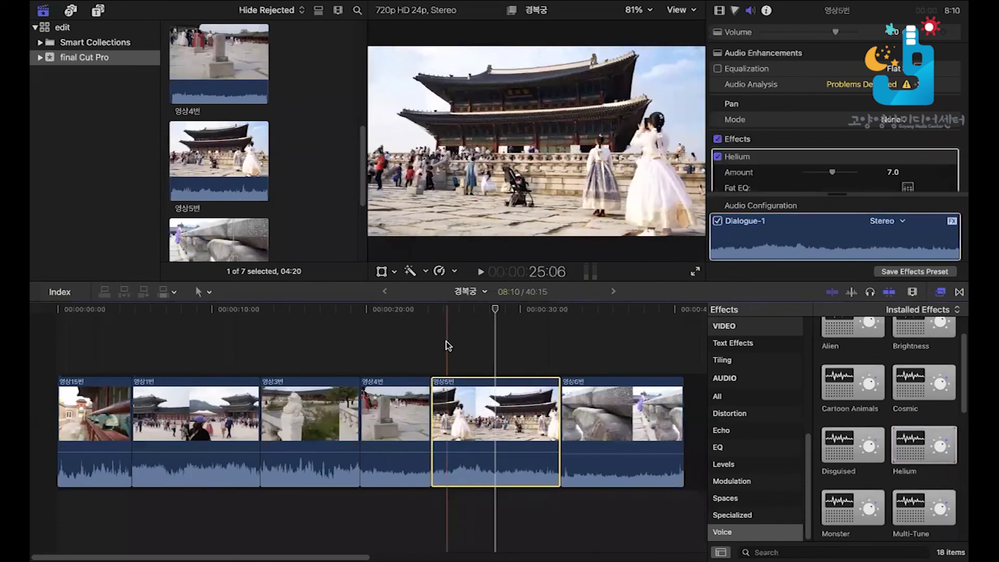
click(448, 311)
key(space)
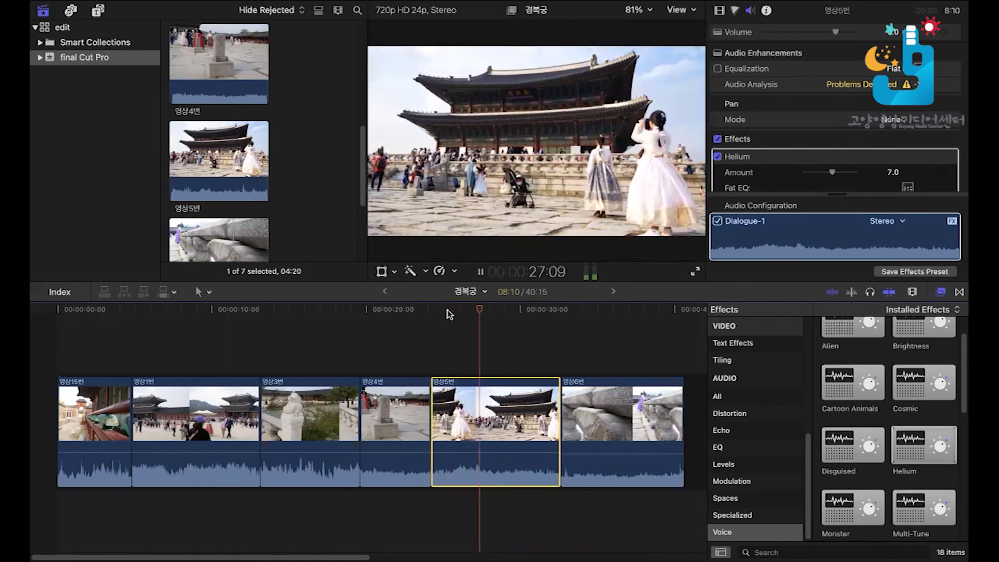
key(space)
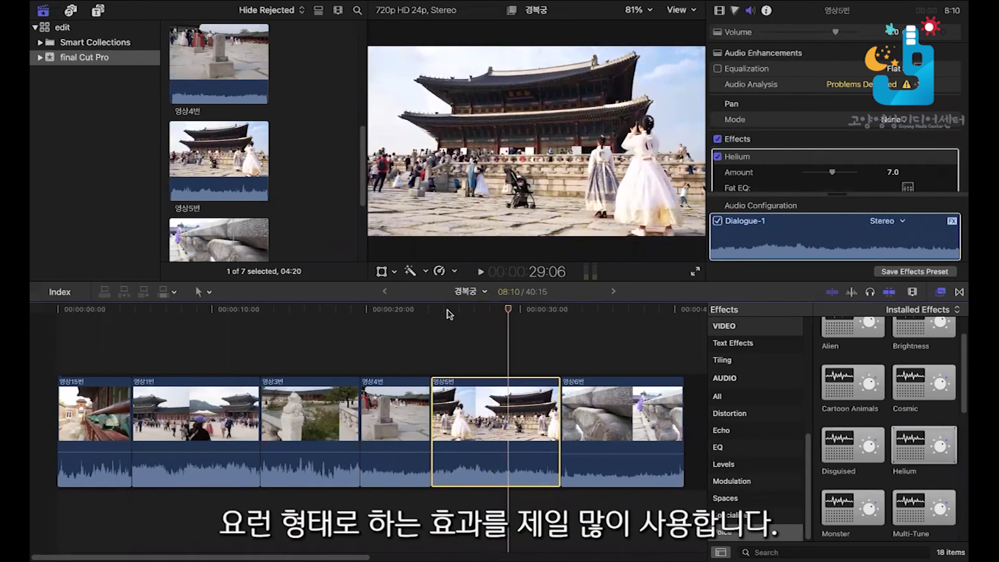
Remove the Helium effect from the 영상5번 clip's audio
click(747, 163)
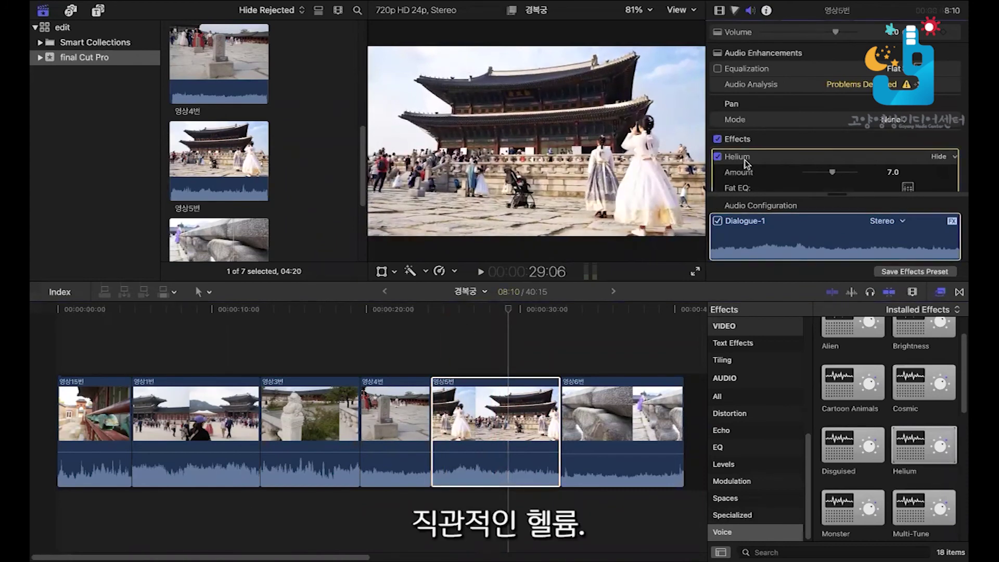
key(Delete)
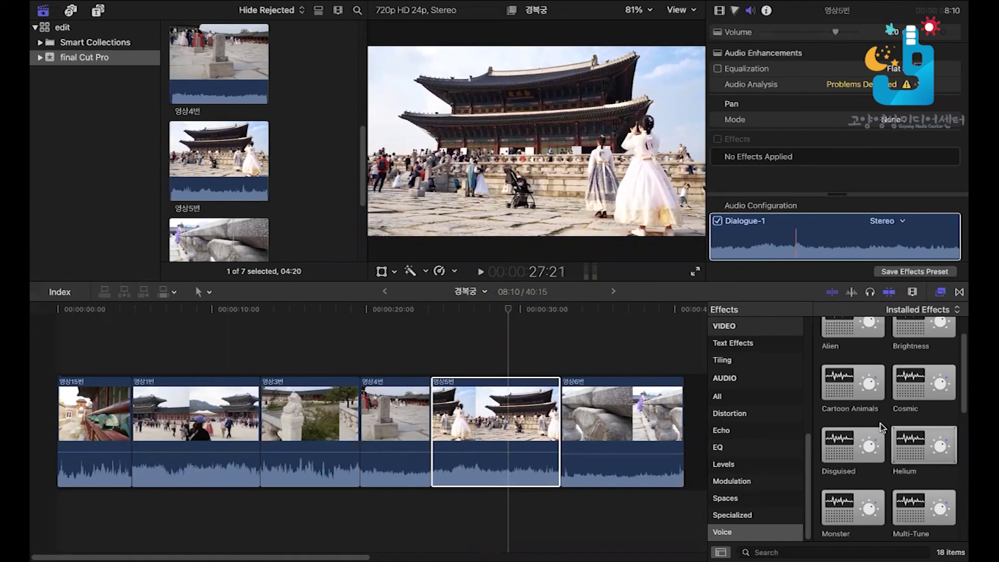
scroll(874, 505, down, 1)
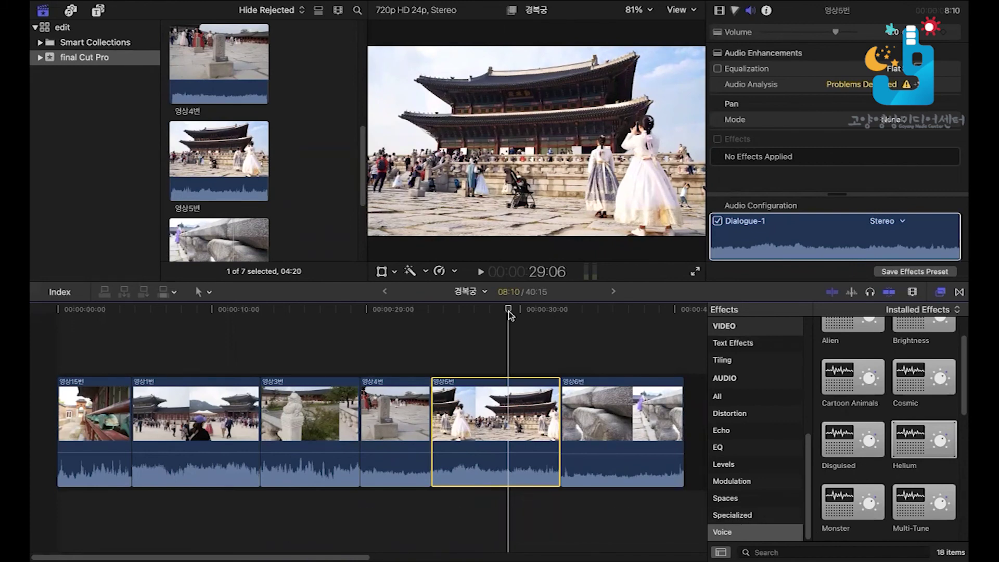
click(122, 5)
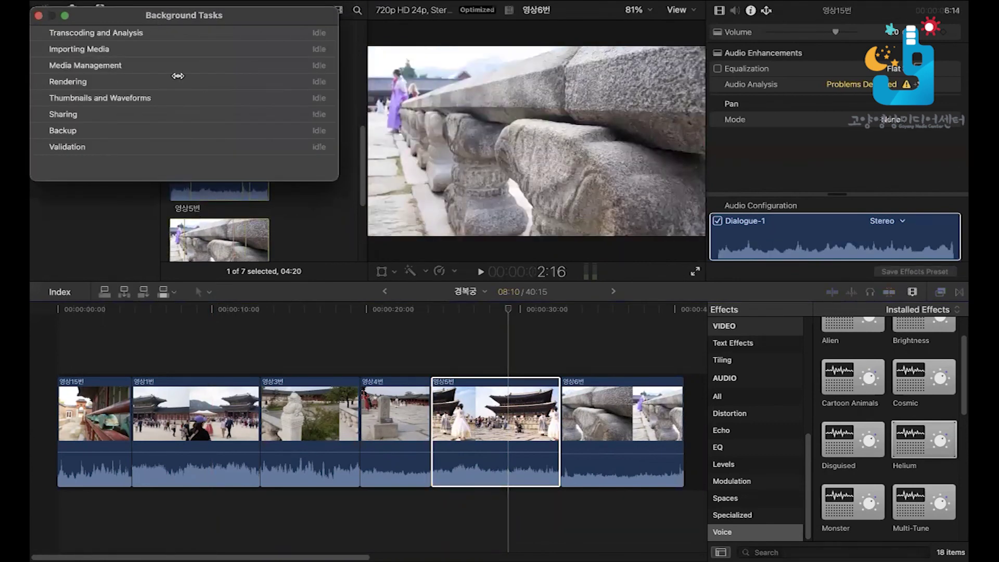
click(520, 393)
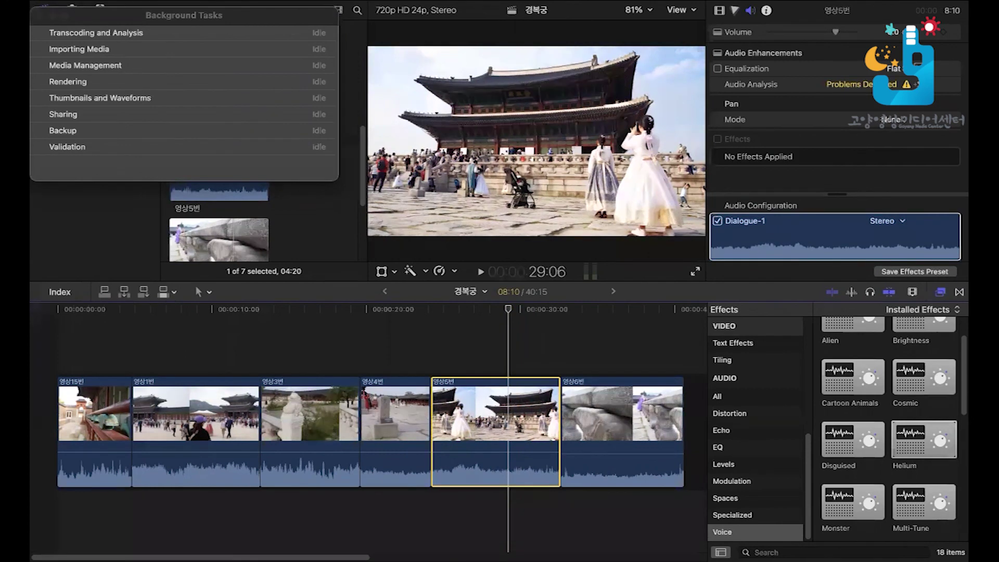
key(super+9)
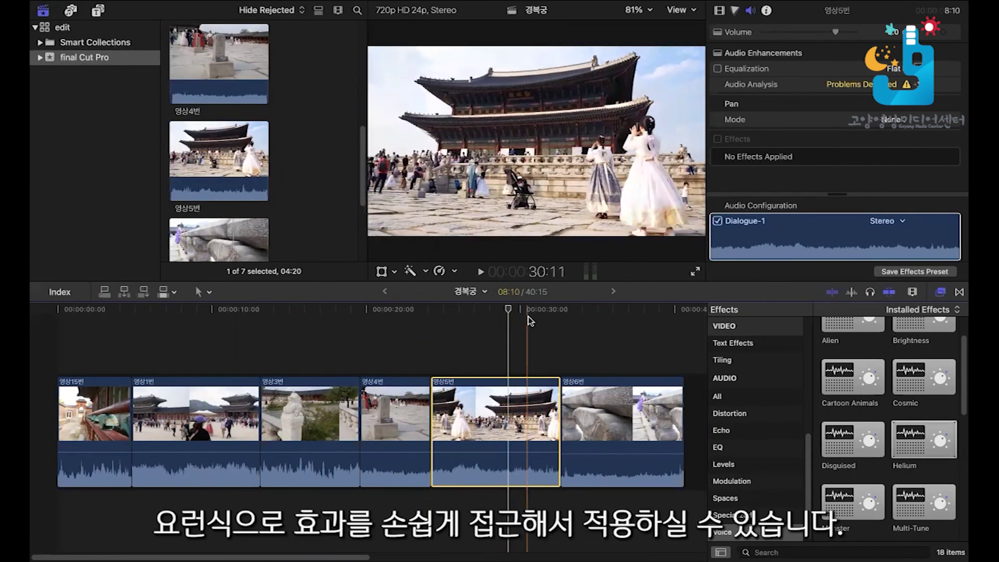
Look through the video effect categories Text Effects, Distortion, Blur and Color
click(769, 346)
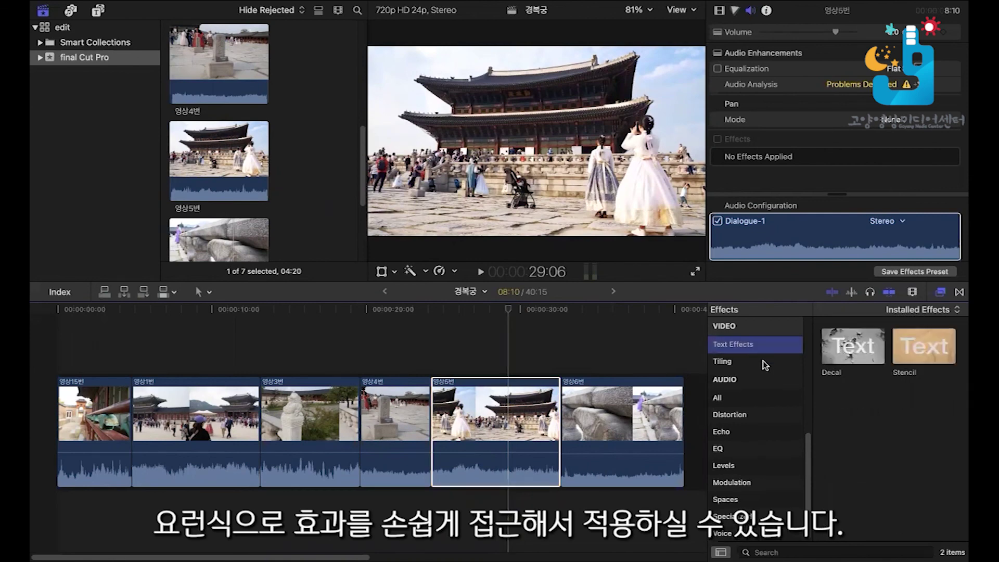
scroll(765, 365, up, 5)
click(764, 363)
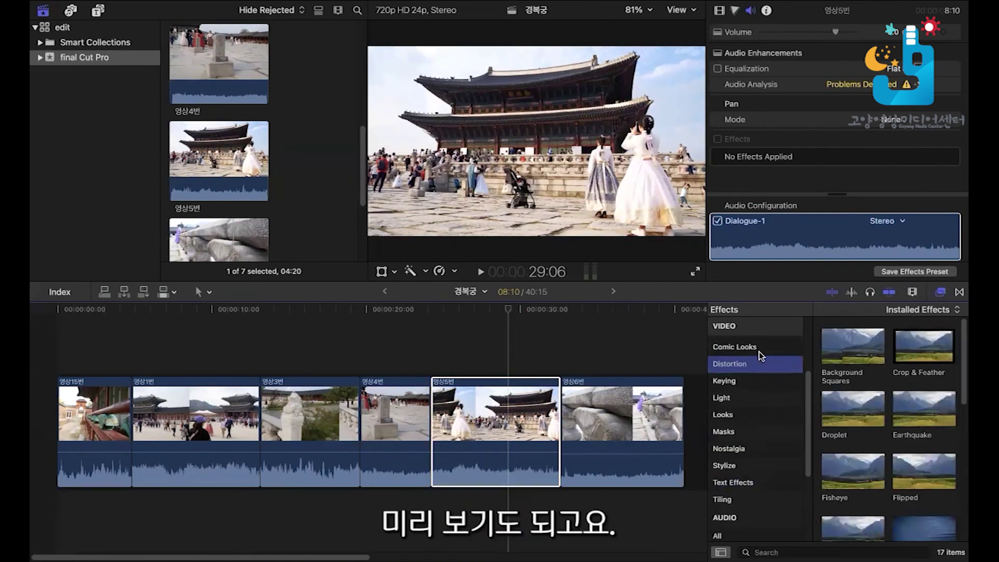
scroll(761, 355, up, 3)
scroll(760, 355, up, 3)
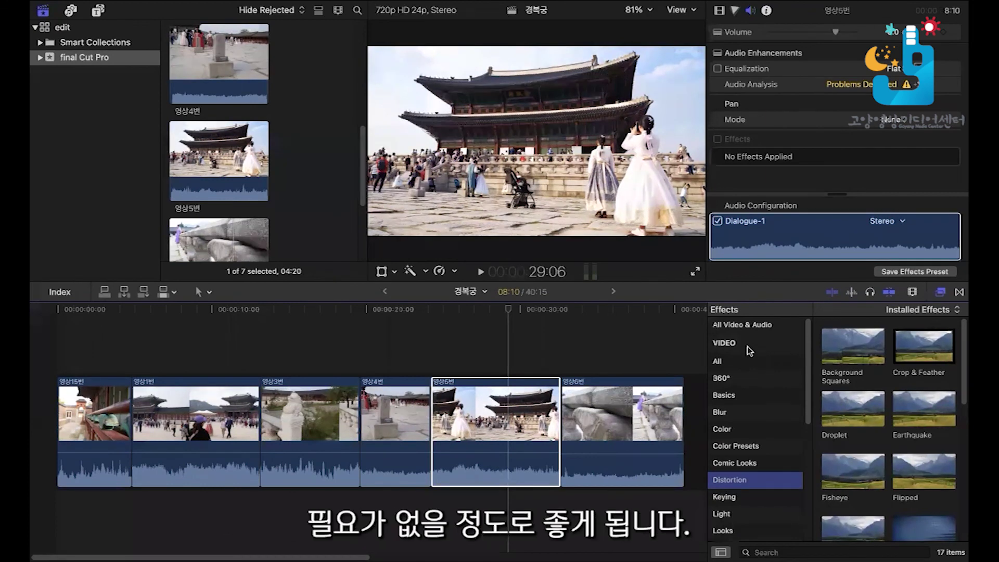
click(723, 428)
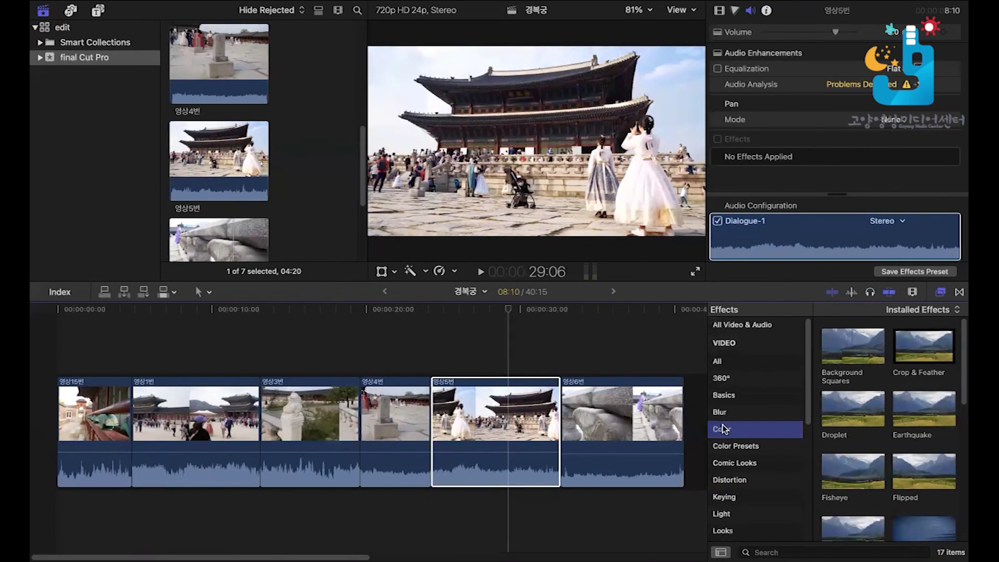
click(723, 414)
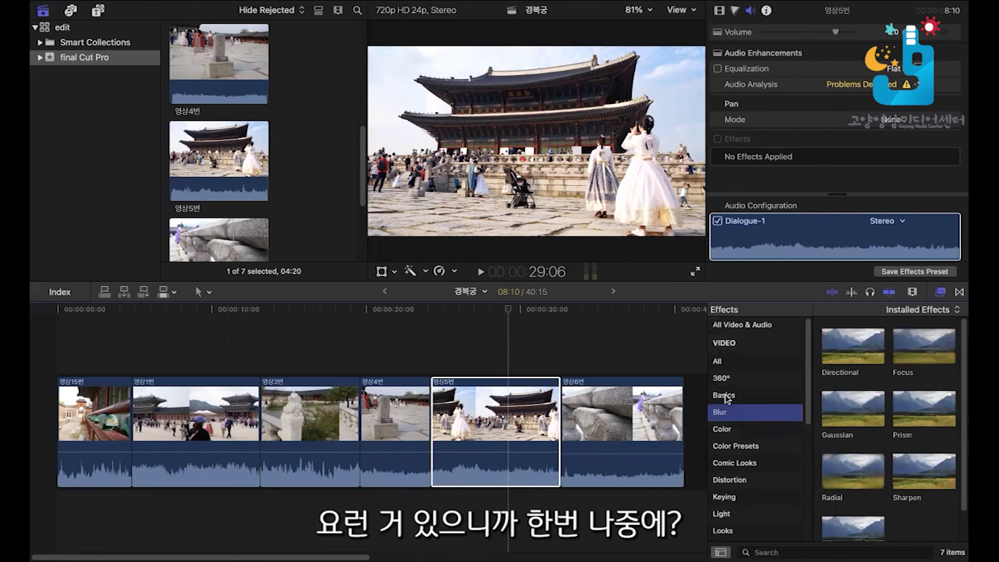
click(727, 431)
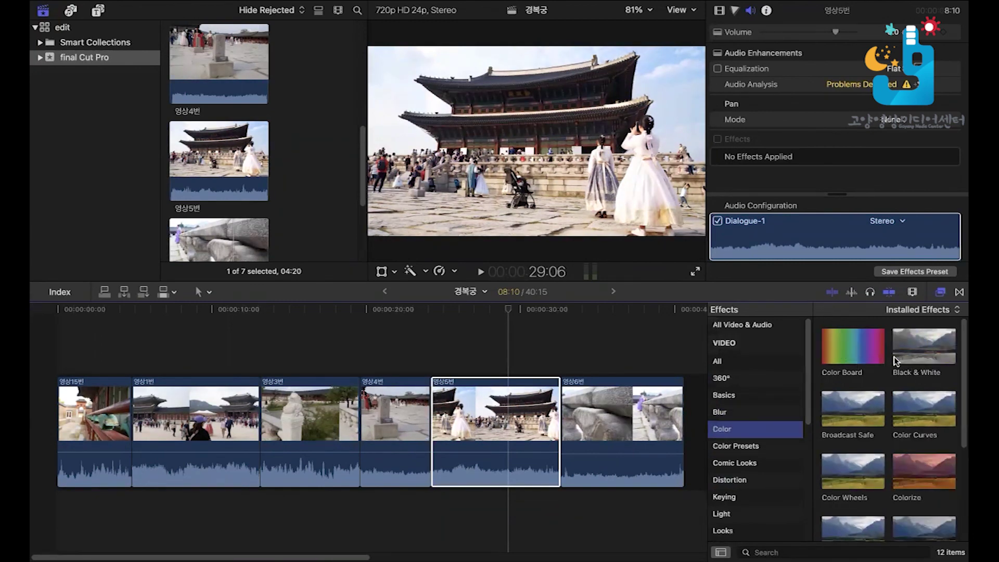
Apply the Color Curves effect to the 영상5번 clip and examine its luma and red curves and correction options
drag(911, 417, 489, 413)
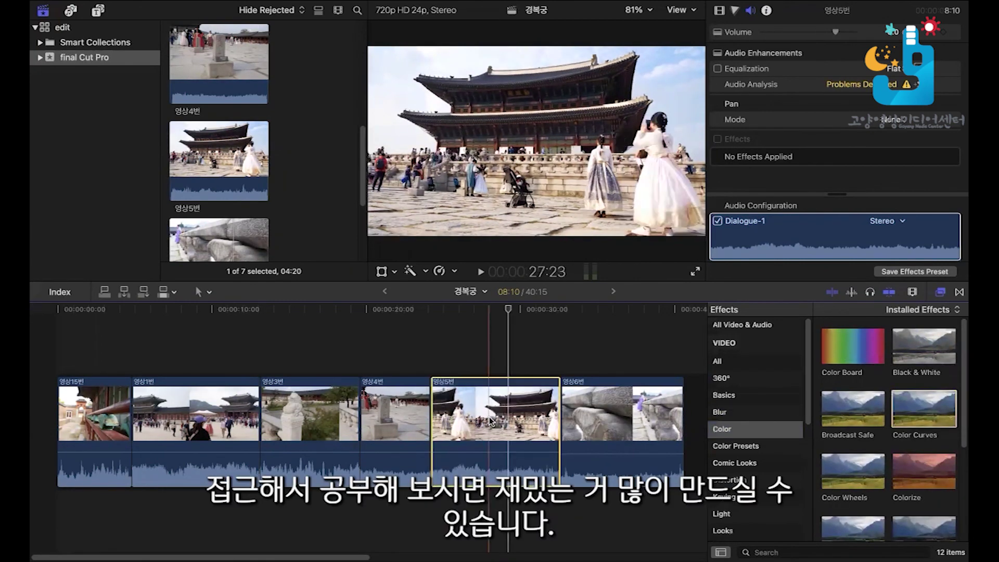
click(719, 10)
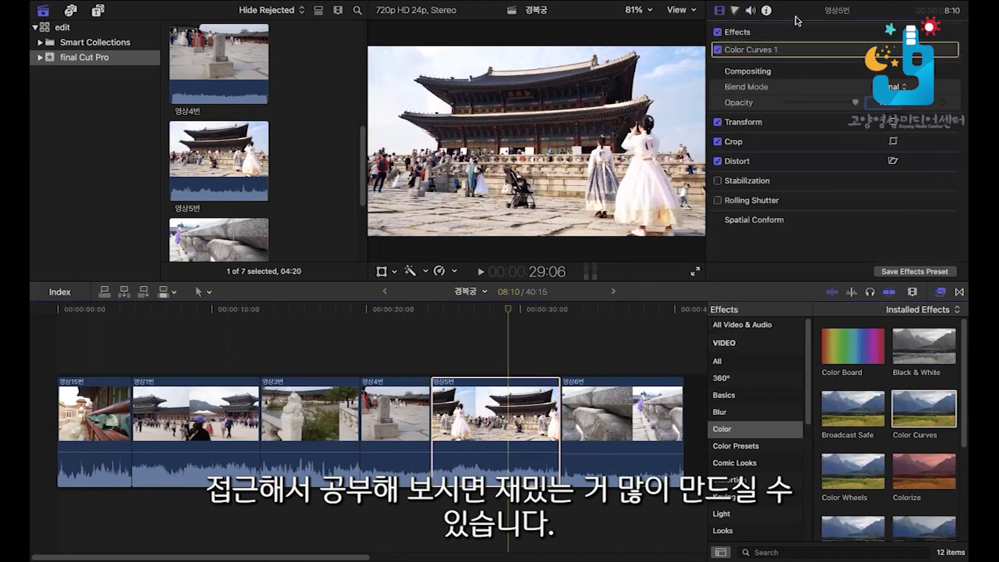
click(914, 51)
scroll(799, 171, down, 2)
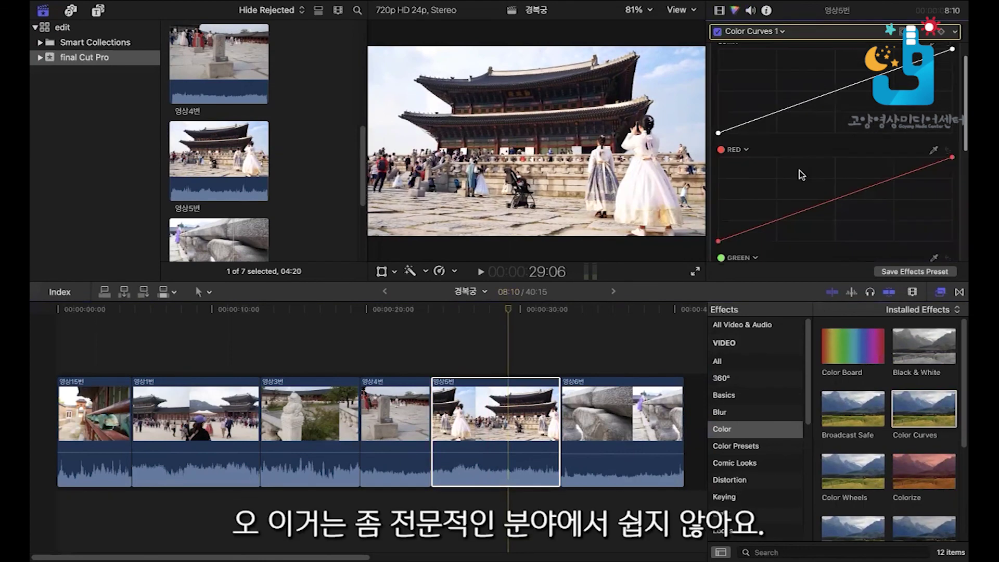
scroll(799, 170, up, 2)
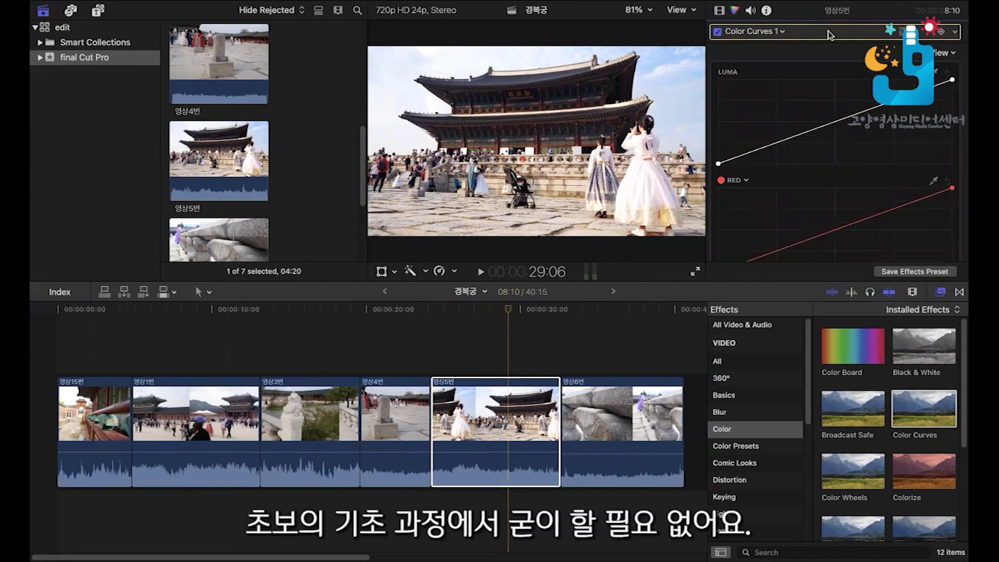
click(955, 31)
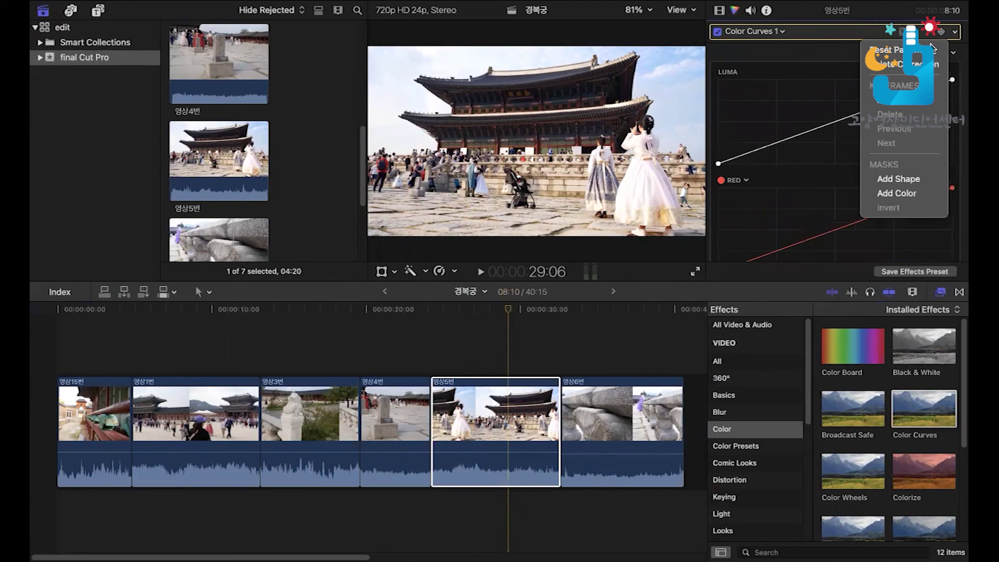
click(830, 62)
Select the 영상3번 clip, show its video settings and move the playhead to about 8:21 in the 영상1번 clip
click(494, 416)
click(396, 416)
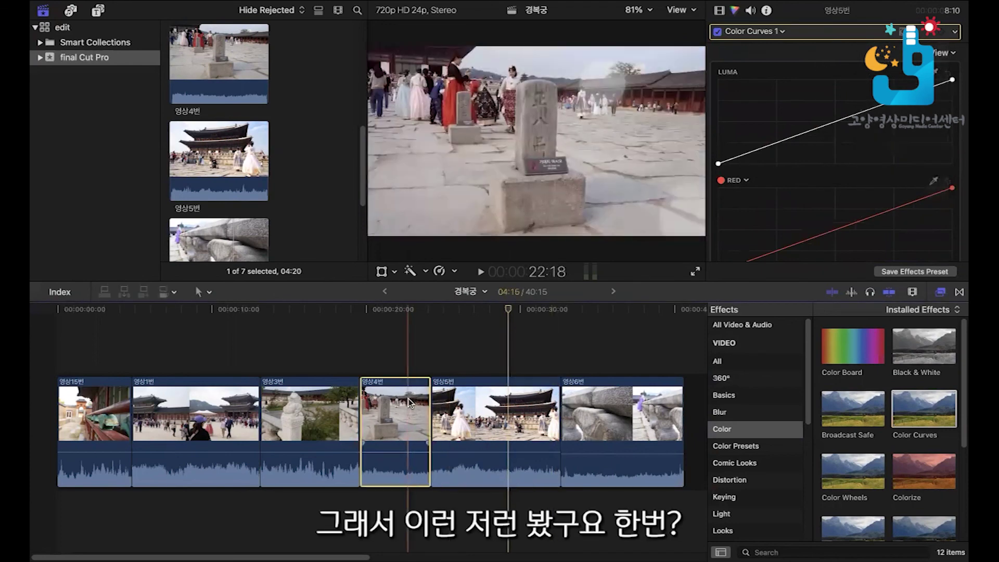
click(310, 403)
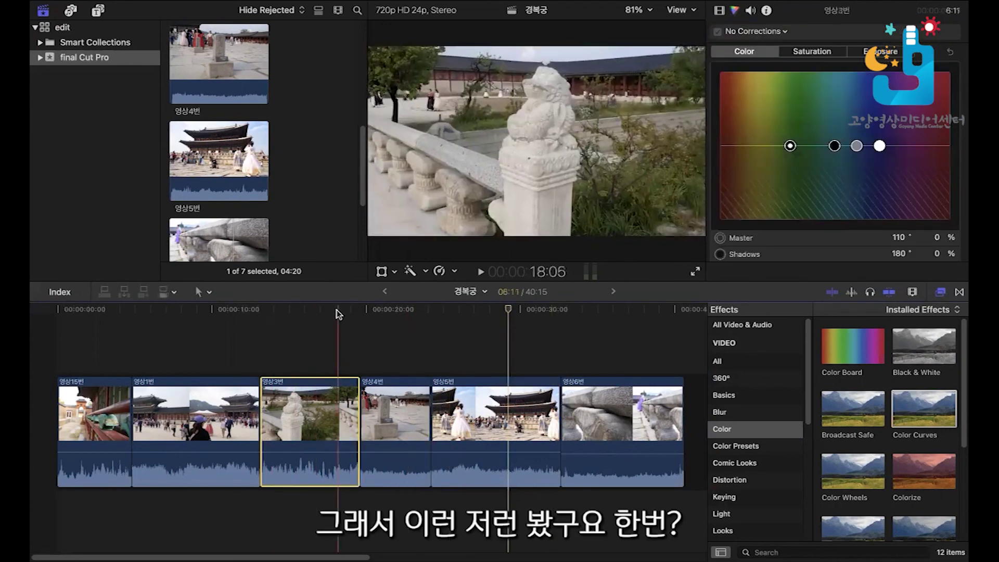
click(718, 10)
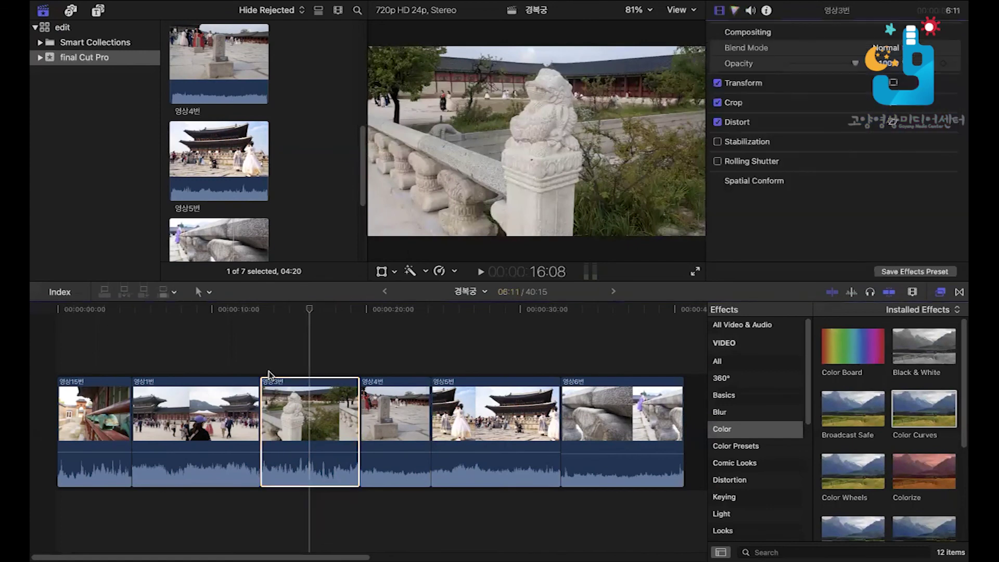
click(194, 310)
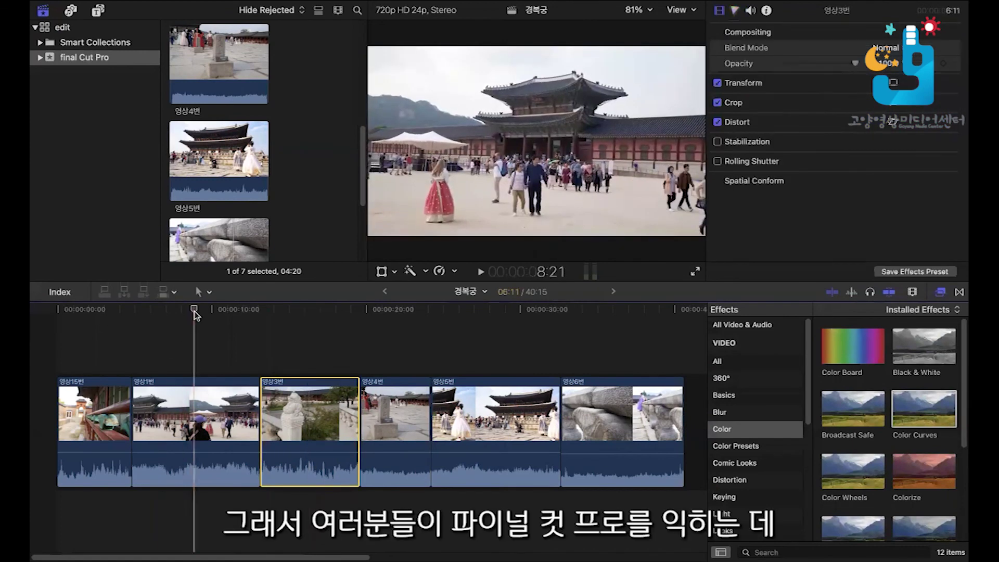